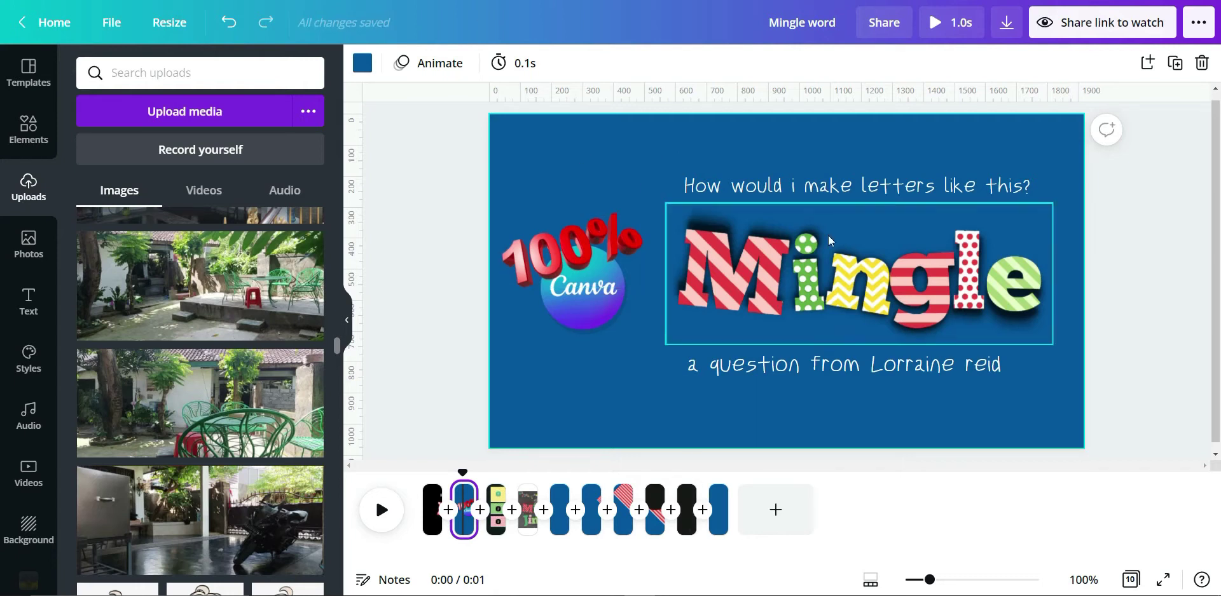
# Step: On the third page, examine the numbered list of elements against the matching pattern samples, pink abstract shape and font sample
pyautogui.moveTo(465, 518); pyautogui.dragTo(494, 529)
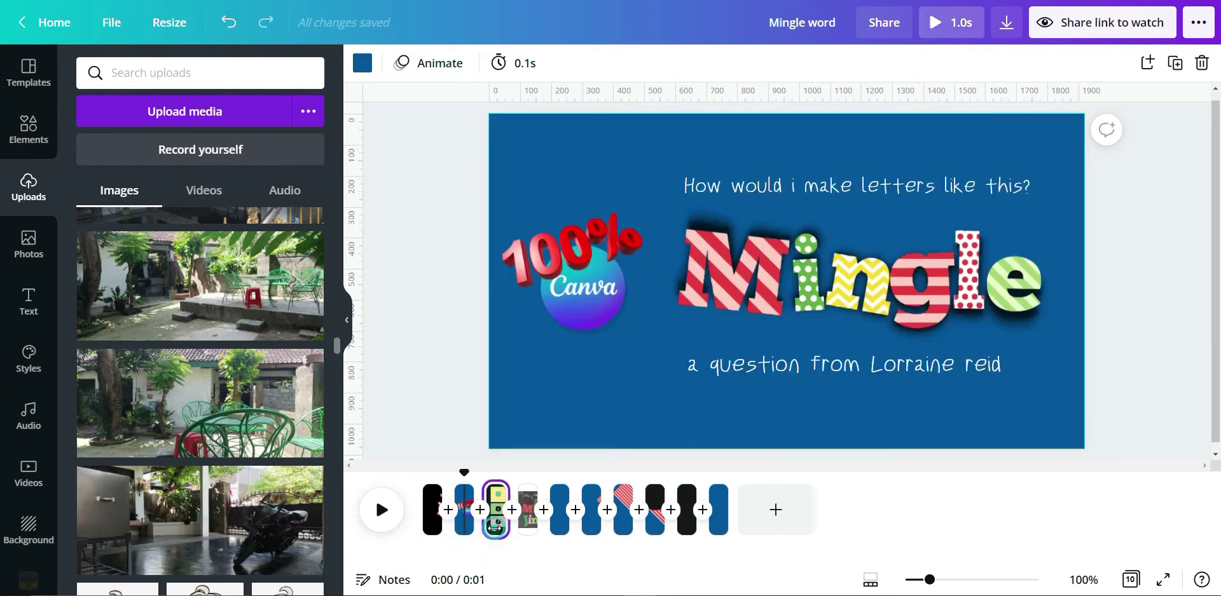
pyautogui.click(495, 527)
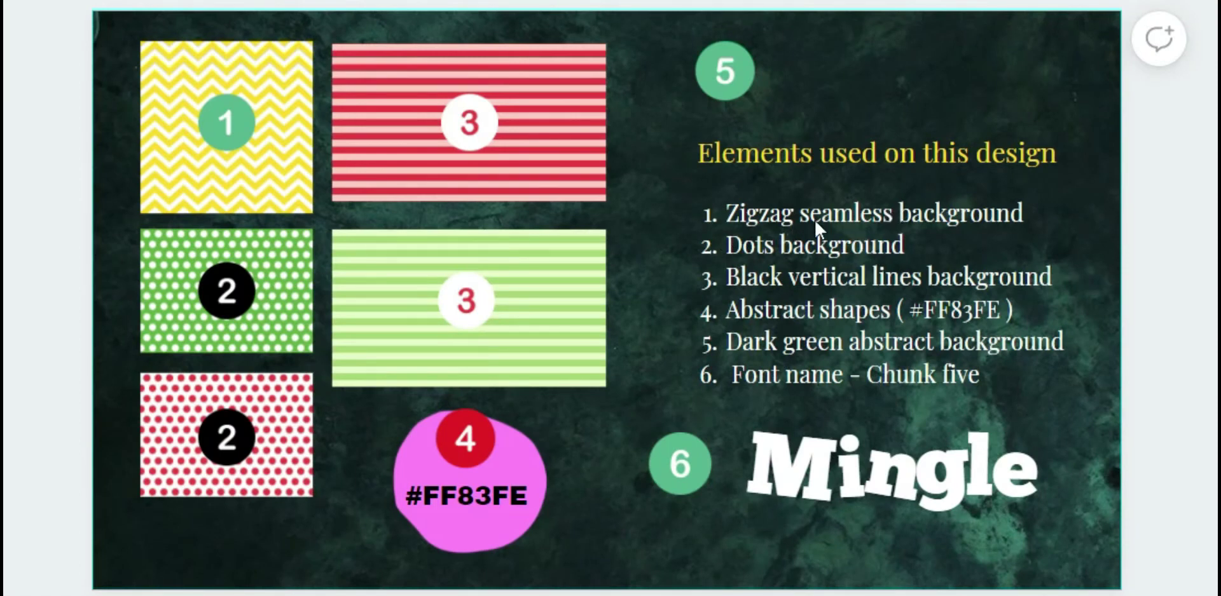
pyautogui.click(292, 81)
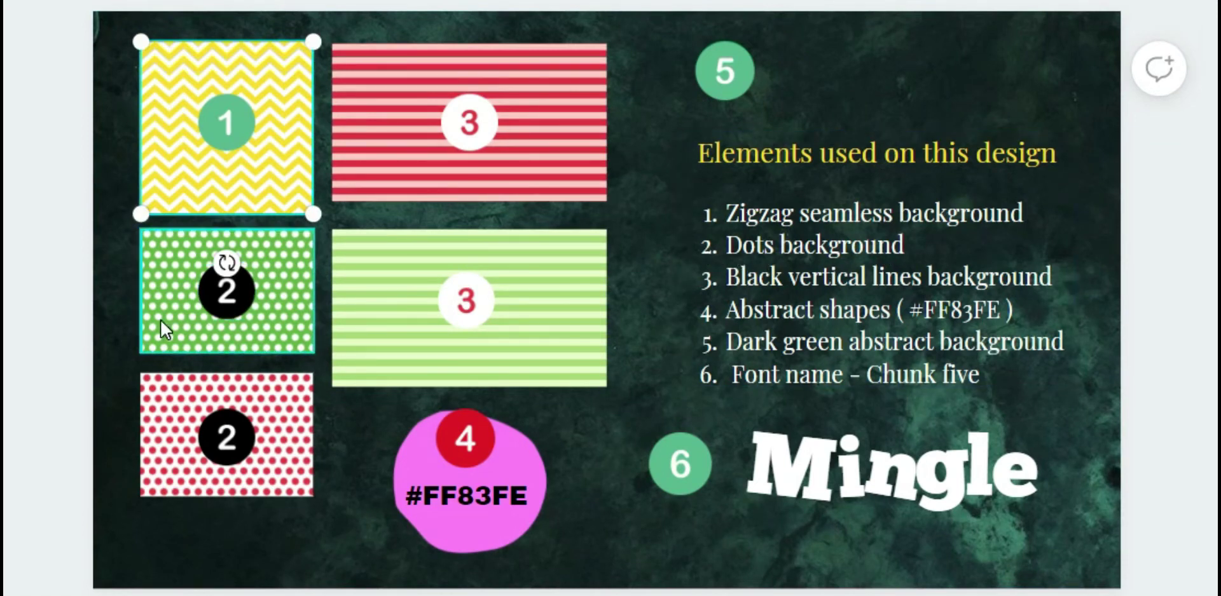
pyautogui.click(184, 319)
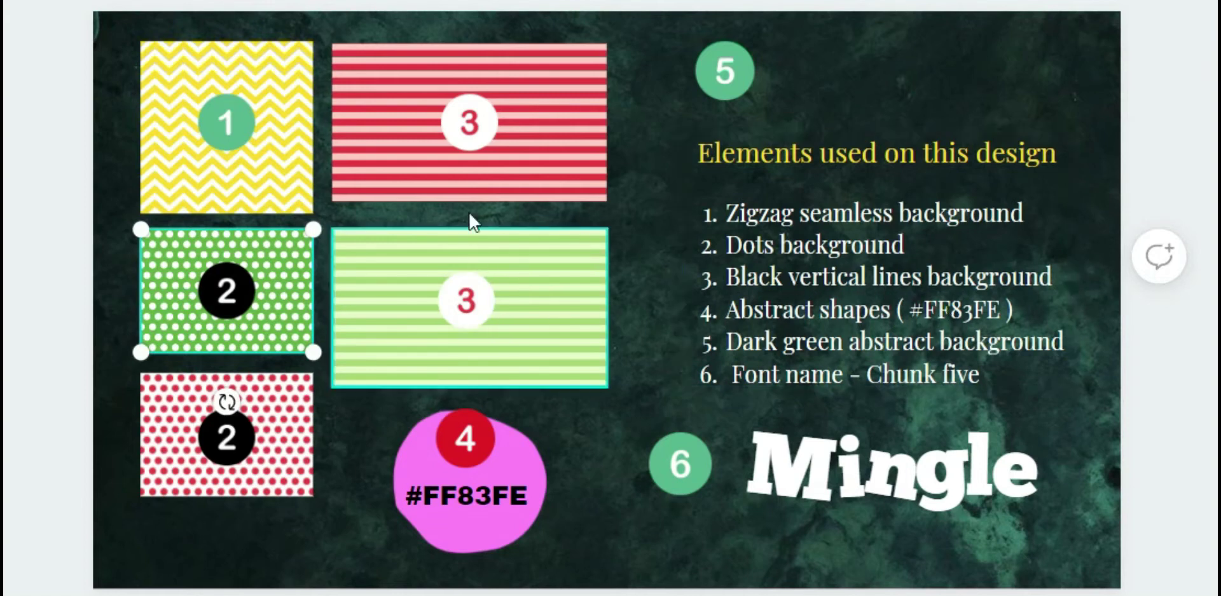
pyautogui.click(559, 127)
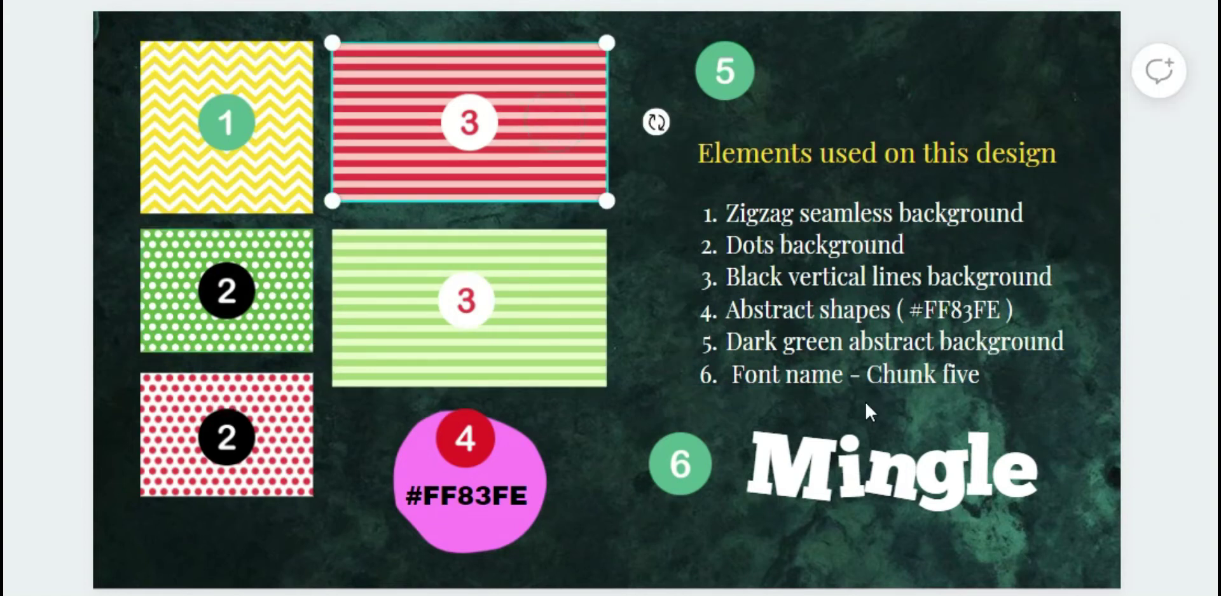
pyautogui.click(877, 312)
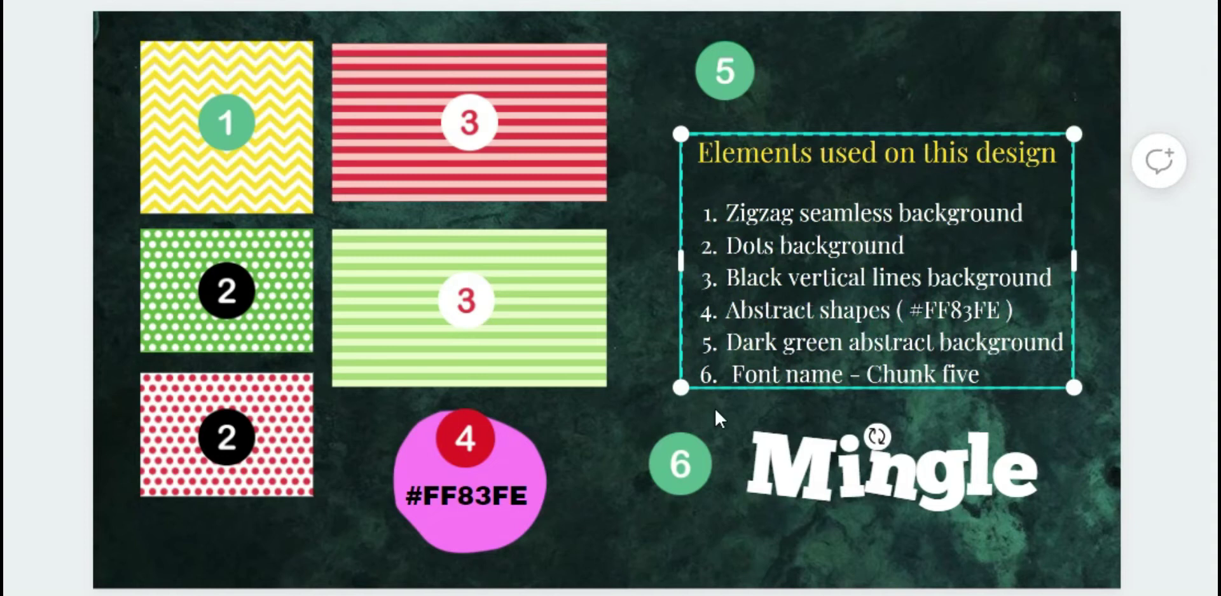
pyautogui.click(449, 540)
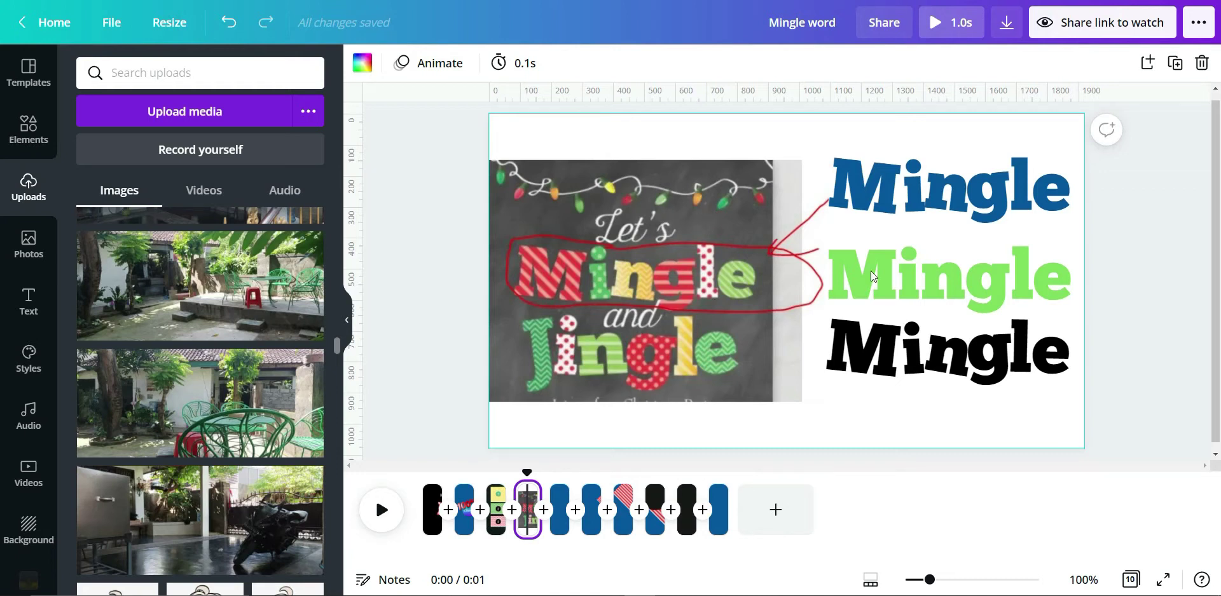
# Step: On the fourth page, place the blue letters M, i and n over the matching letters of the reference picture's Mingle word
pyautogui.click(872, 203)
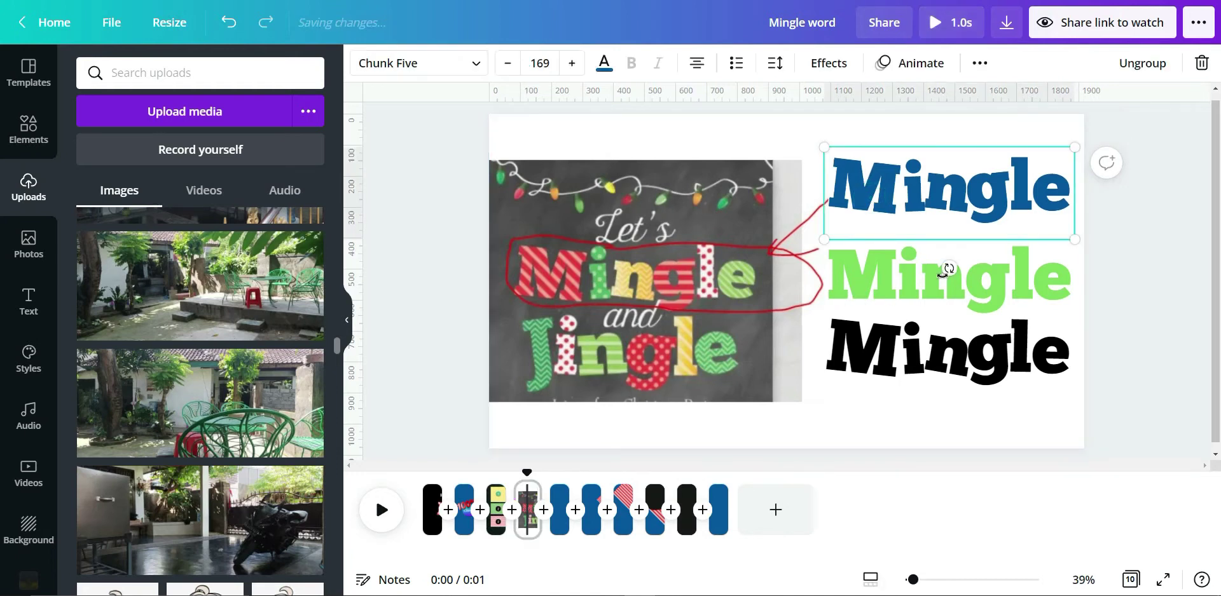
pyautogui.click(873, 199)
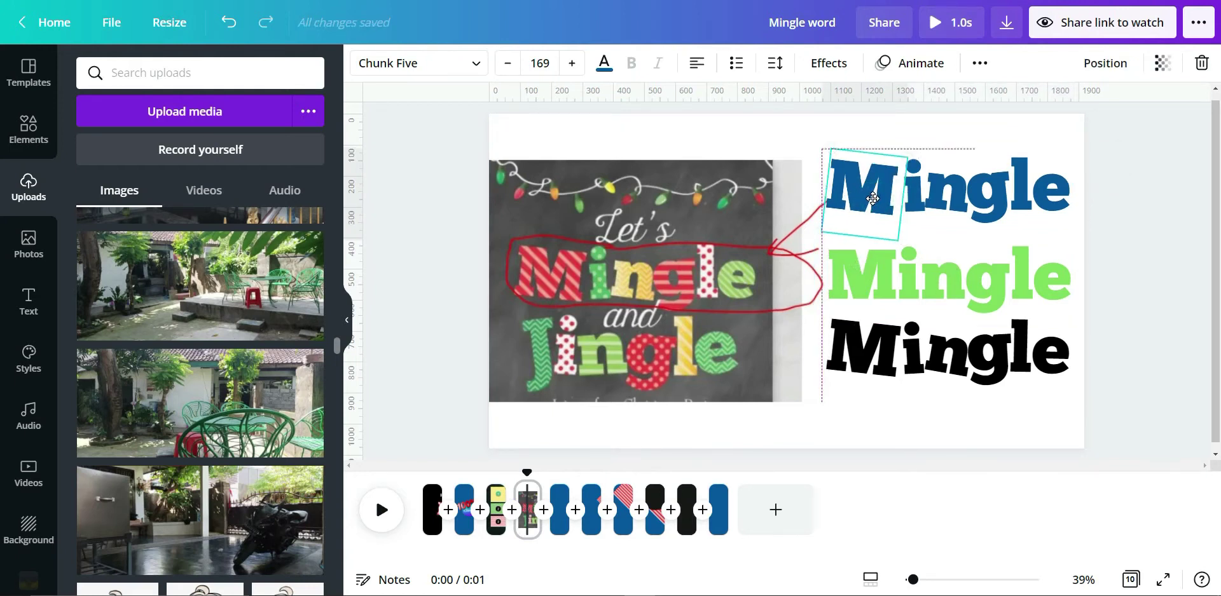
pyautogui.moveTo(872, 199); pyautogui.dragTo(881, 197)
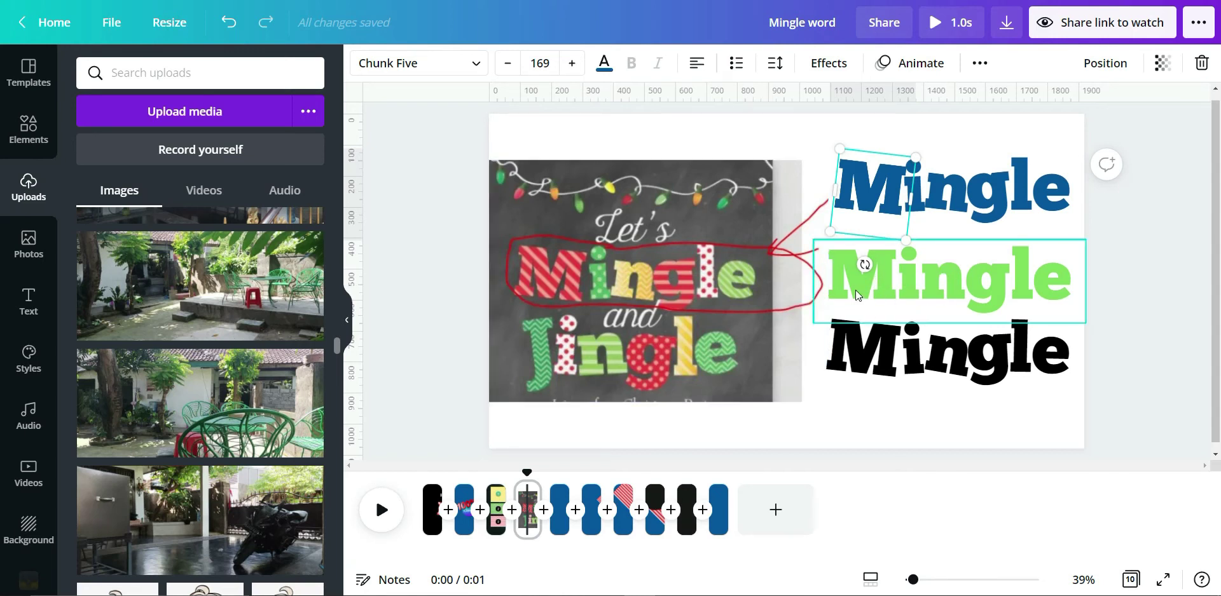
pyautogui.keyDown('shift'); pyautogui.click(918, 351); pyautogui.keyUp('shift')
pyautogui.click(866, 186)
pyautogui.moveTo(867, 186); pyautogui.dragTo(541, 267)
pyautogui.moveTo(940, 189); pyautogui.dragTo(631, 278)
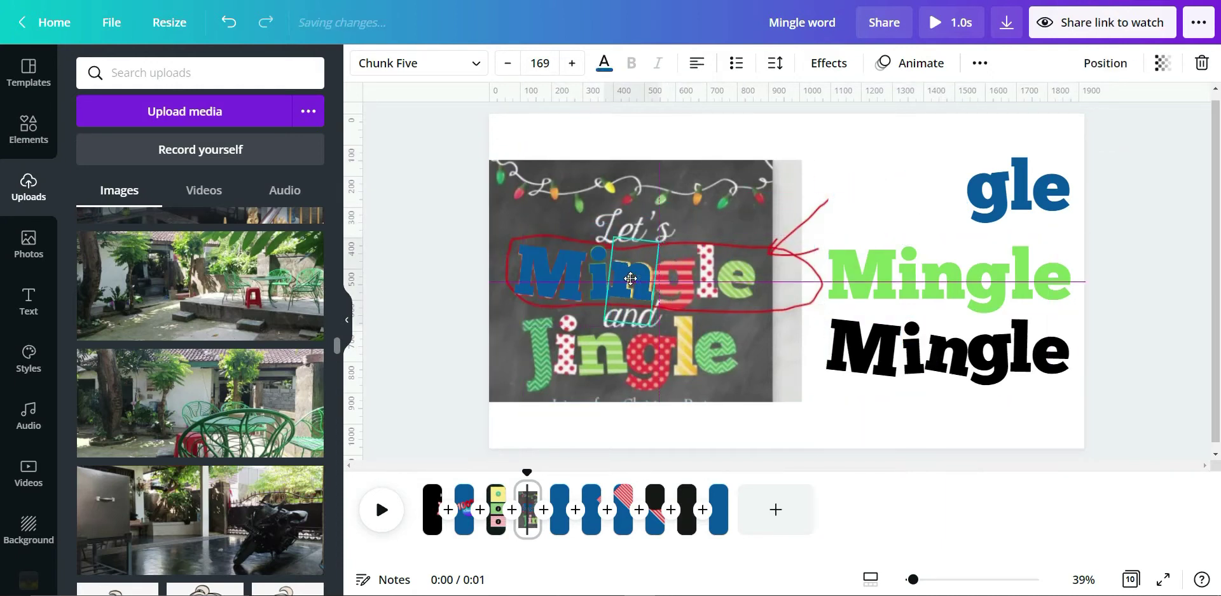
# Step: Adjust the blue n and complete the overlay by placing the blue g and le on the reference picture's Mingle word
pyautogui.click(610, 349)
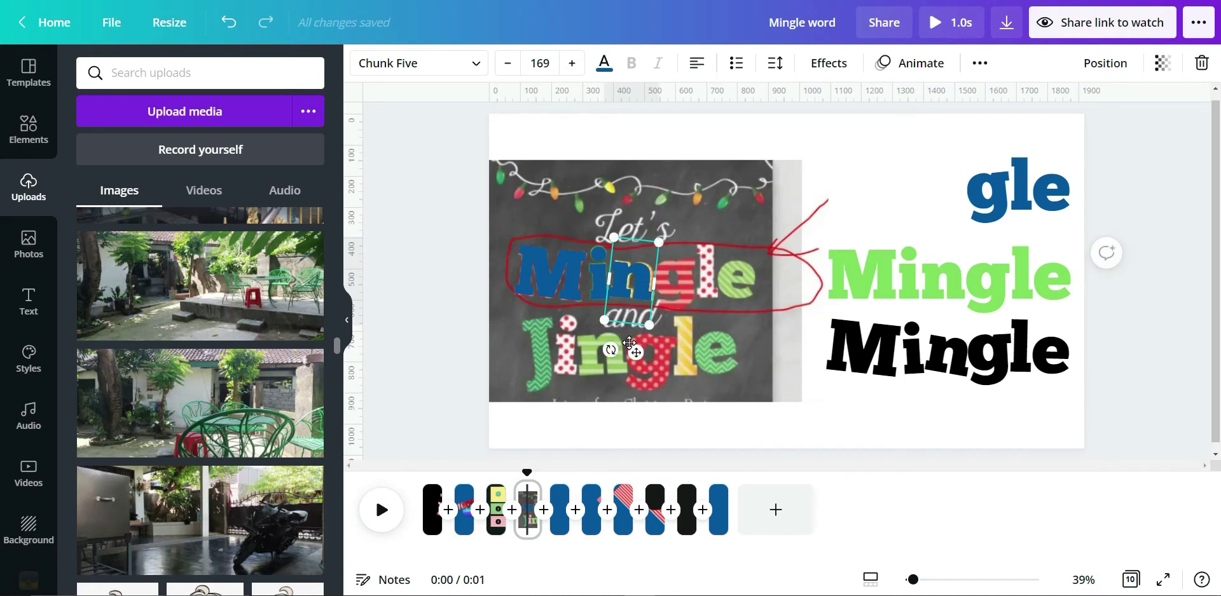
pyautogui.moveTo(640, 312); pyautogui.dragTo(640, 311)
pyautogui.moveTo(986, 193); pyautogui.dragTo(678, 277)
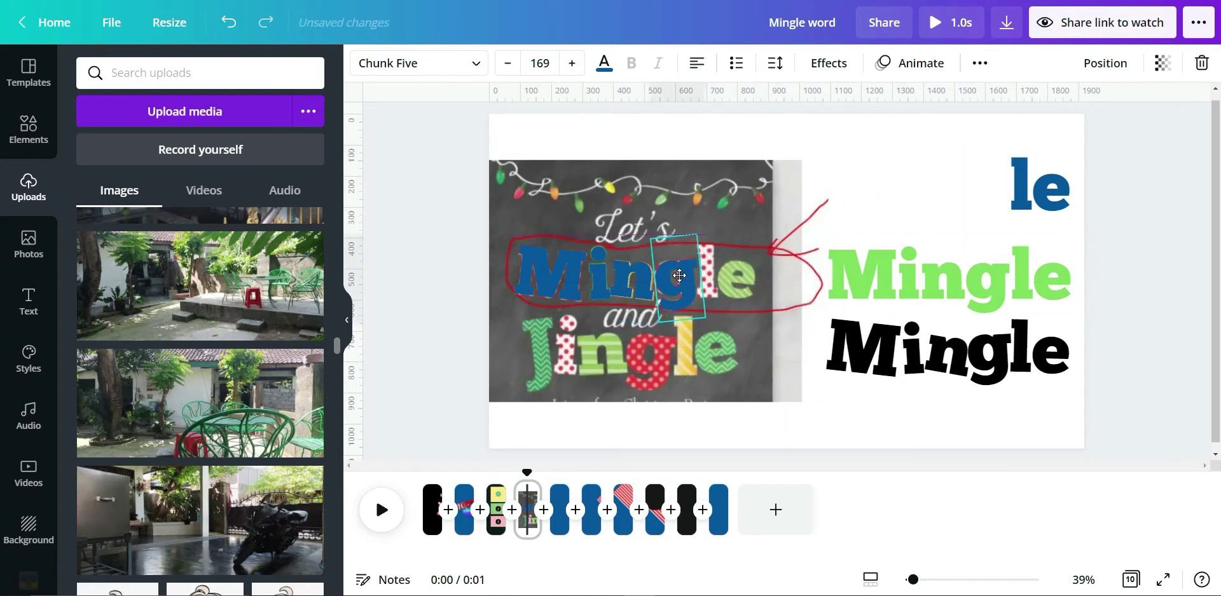
pyautogui.moveTo(1046, 191); pyautogui.dragTo(730, 276)
pyautogui.moveTo(731, 275); pyautogui.dragTo(731, 275)
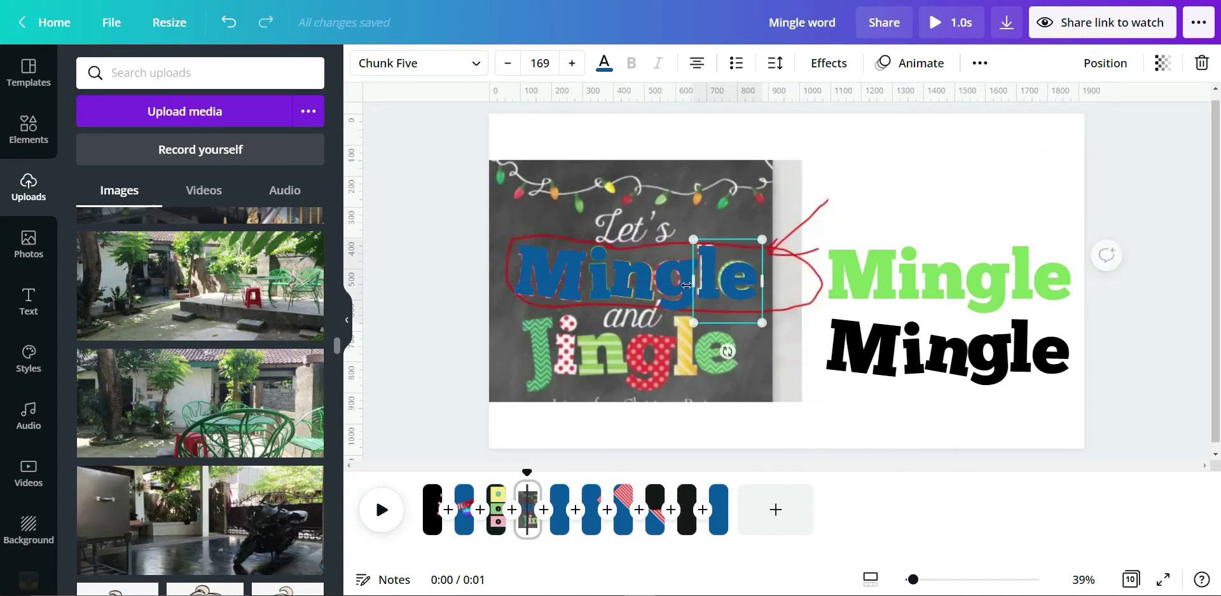
# Step: Move all the blue Mingle letters off the reference picture, back above the green Mingle word
pyautogui.click(667, 272)
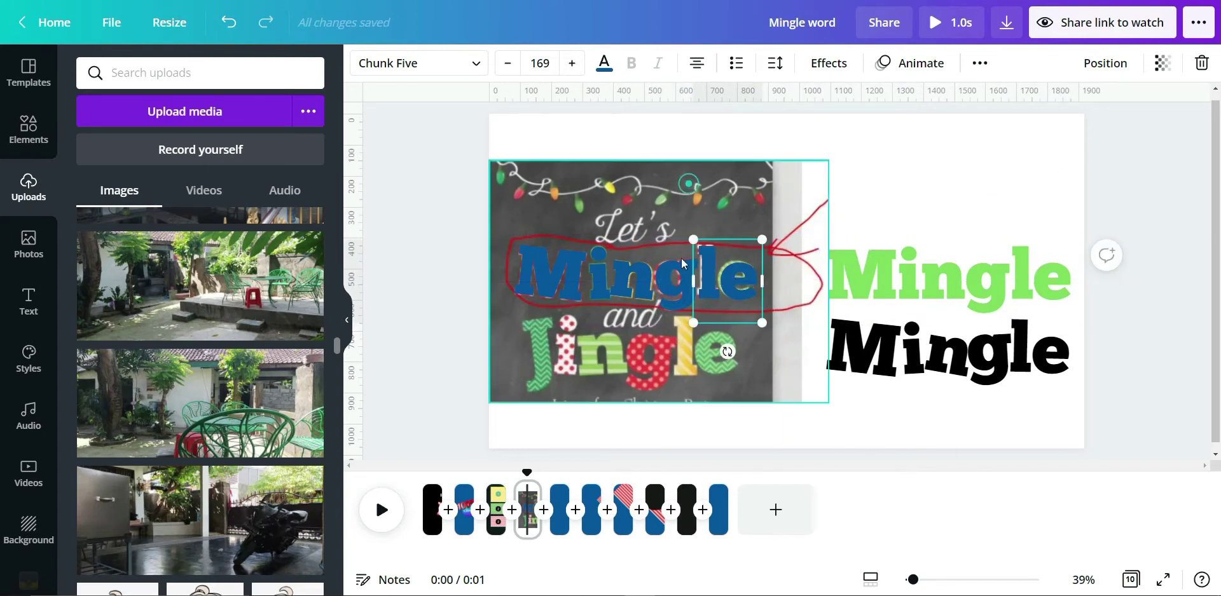
pyautogui.keyDown('shift'); pyautogui.click(666, 273); pyautogui.keyUp('shift')
pyautogui.moveTo(667, 272); pyautogui.dragTo(986, 192)
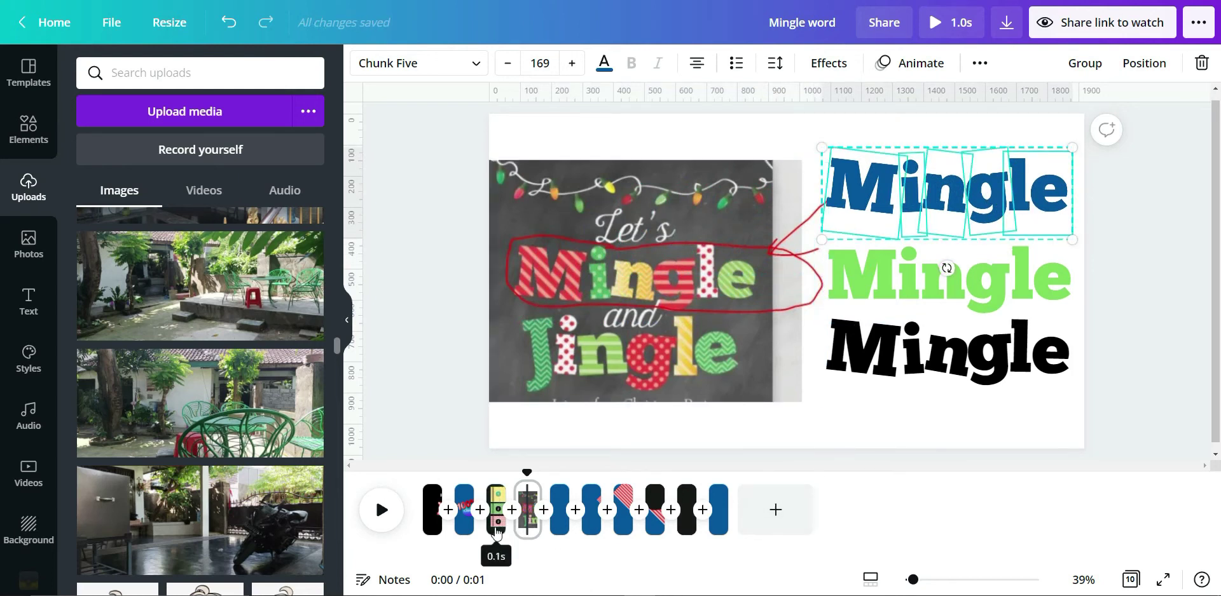
# Step: On the fifth page, shift the pink shape with the white Mingle lettering slightly to the right
pyautogui.click(558, 527)
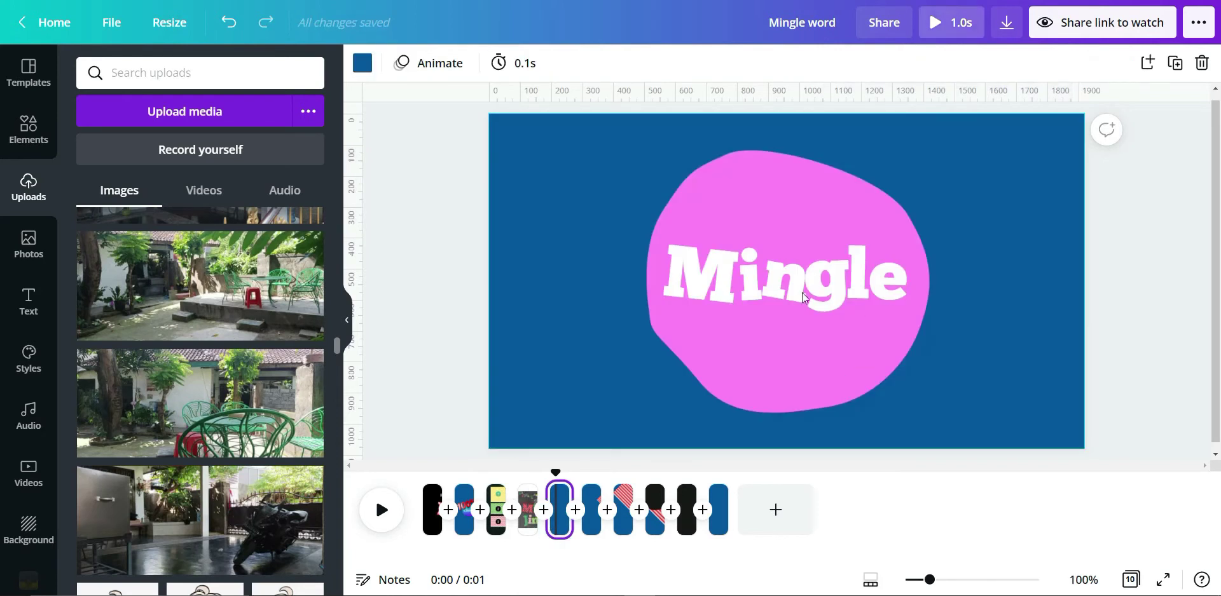
pyautogui.click(817, 281)
pyautogui.moveTo(818, 280); pyautogui.dragTo(876, 292)
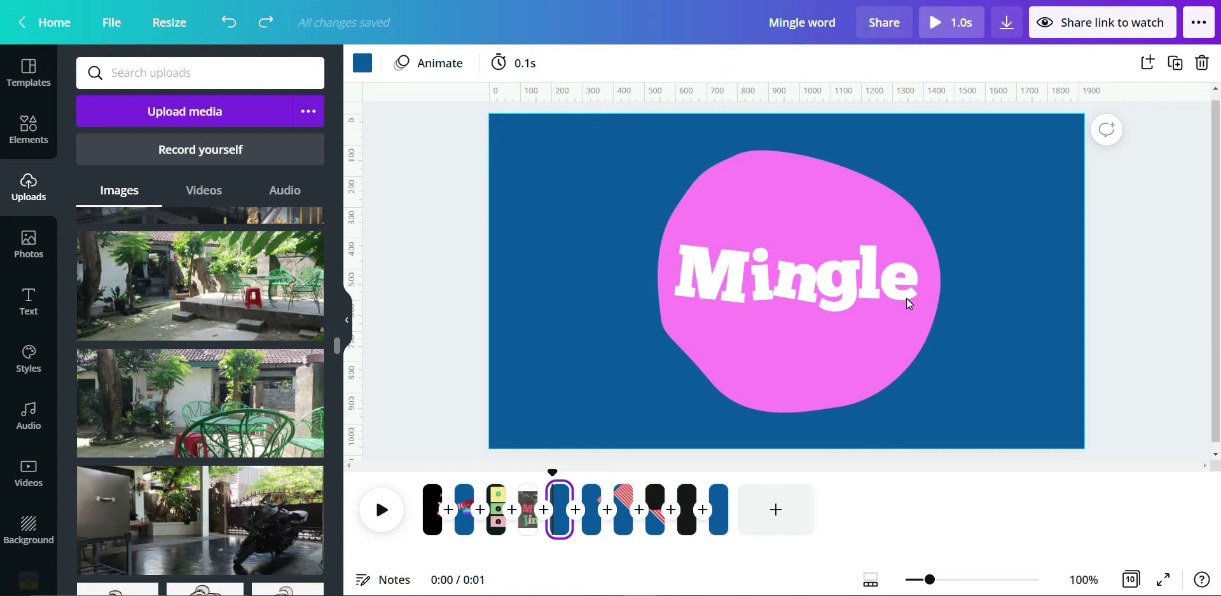
pyautogui.click(763, 322)
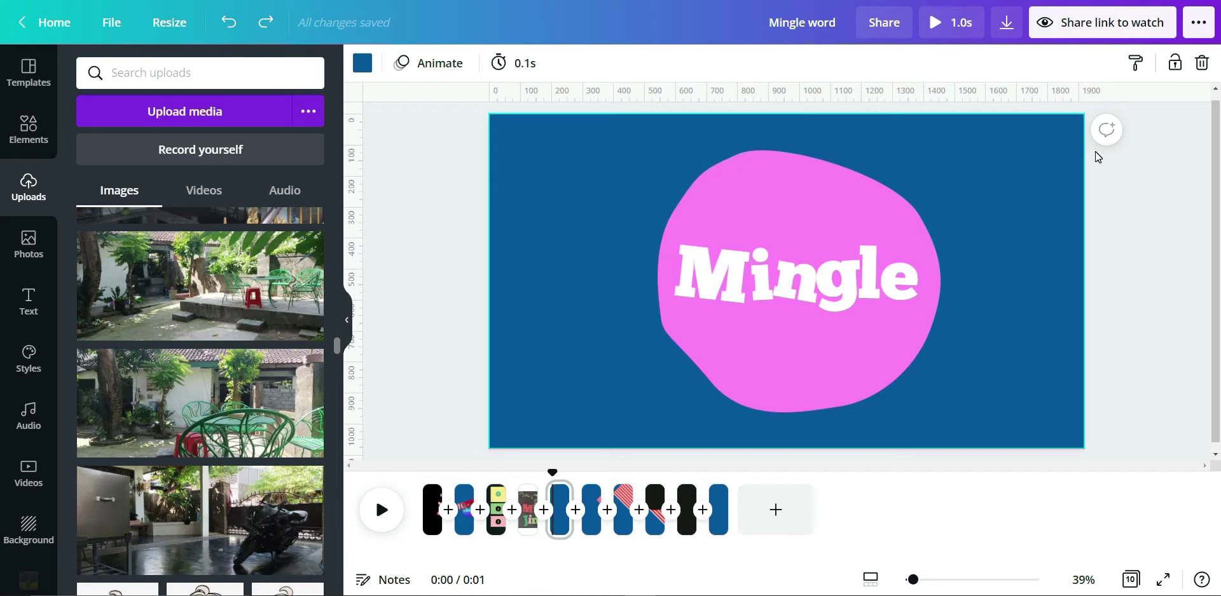
# Step: Select the pink shape with its lettering and inspect the shape's custom colour code, sampling the pink with the eyedropper
pyautogui.moveTo(1142, 196); pyautogui.dragTo(601, 387)
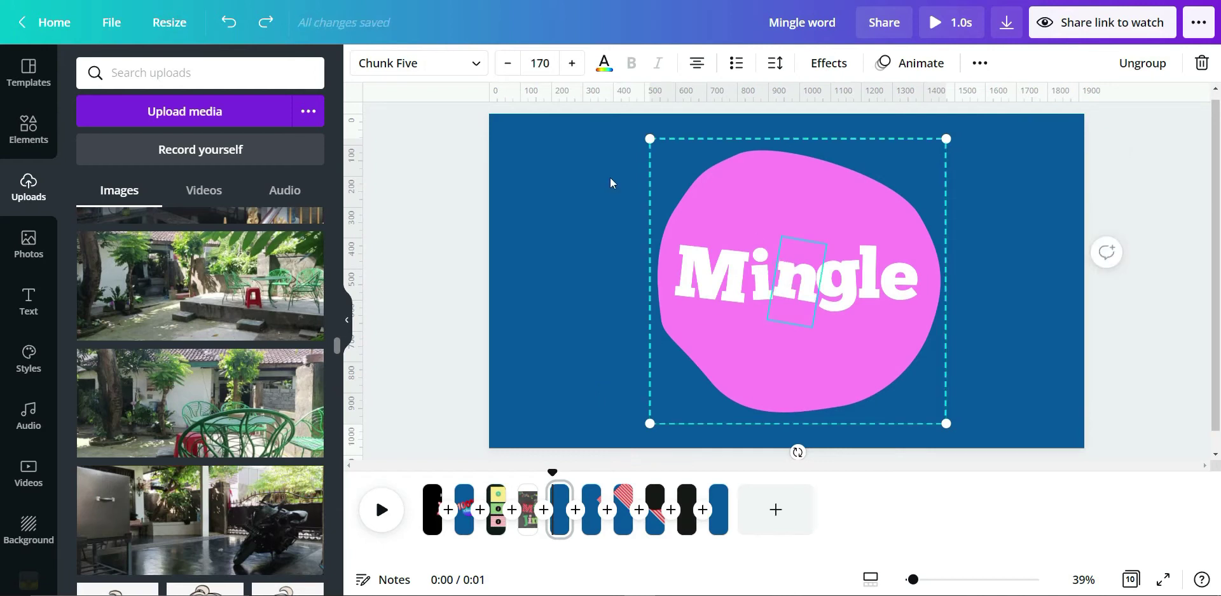
pyautogui.moveTo(461, 145); pyautogui.dragTo(1023, 435)
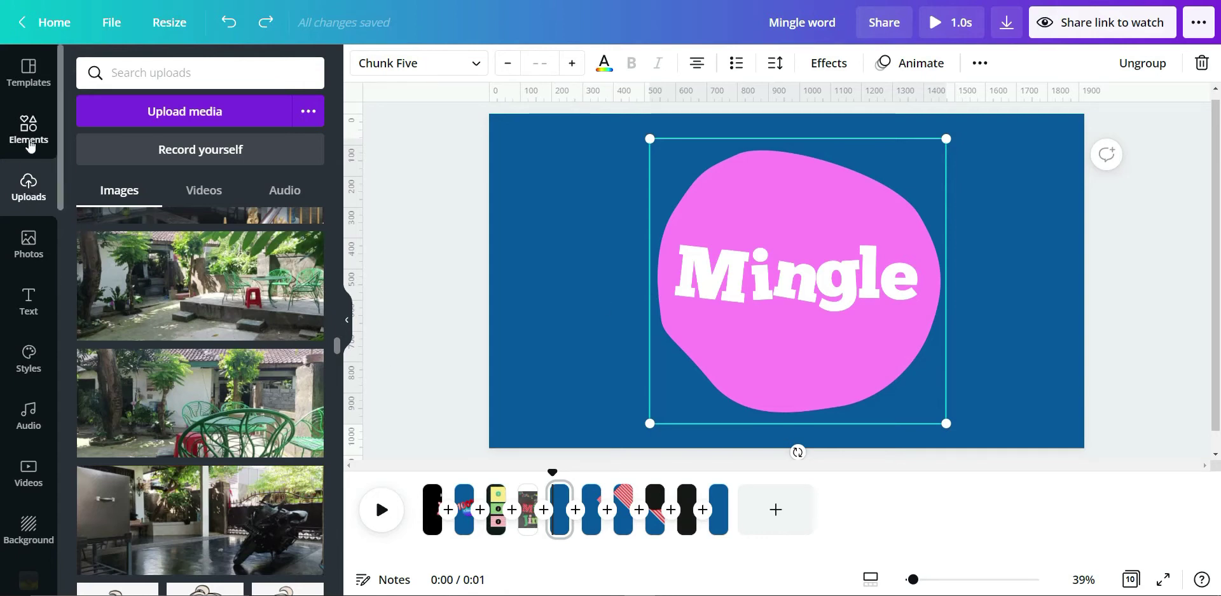
pyautogui.click(365, 68)
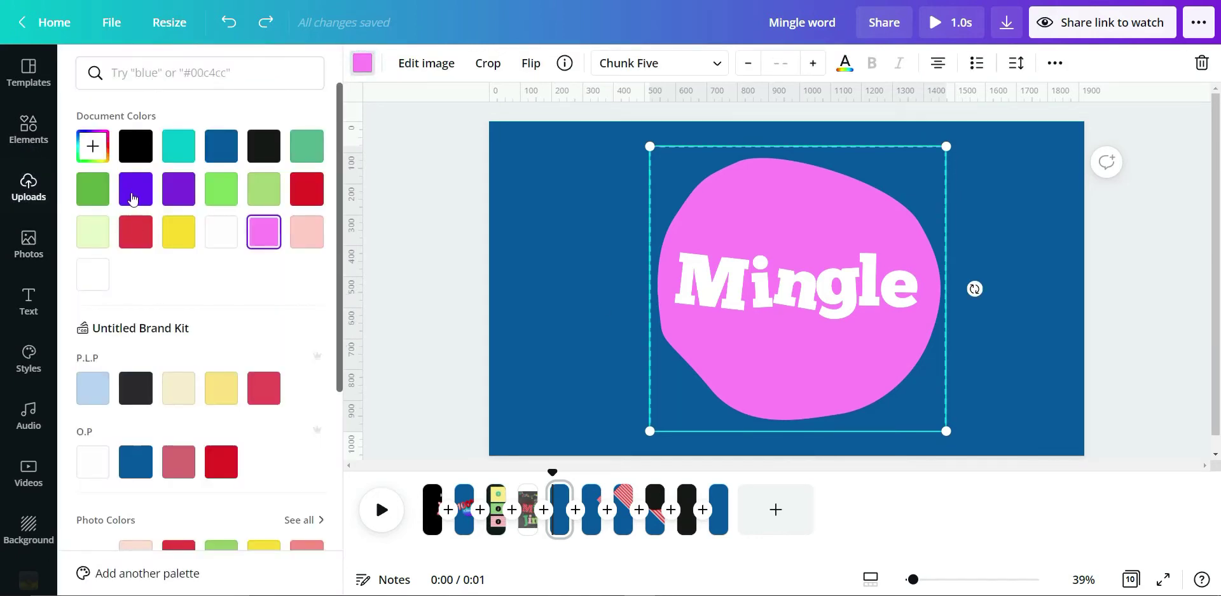
pyautogui.click(89, 149)
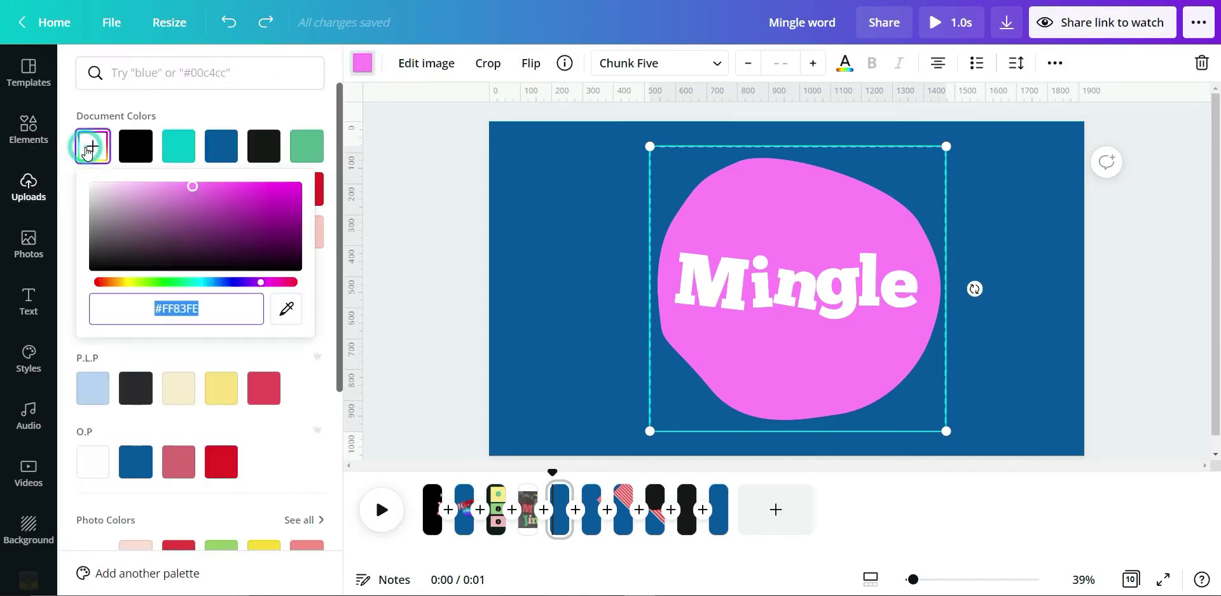
pyautogui.click(219, 311)
pyautogui.tripleClick(218, 309)
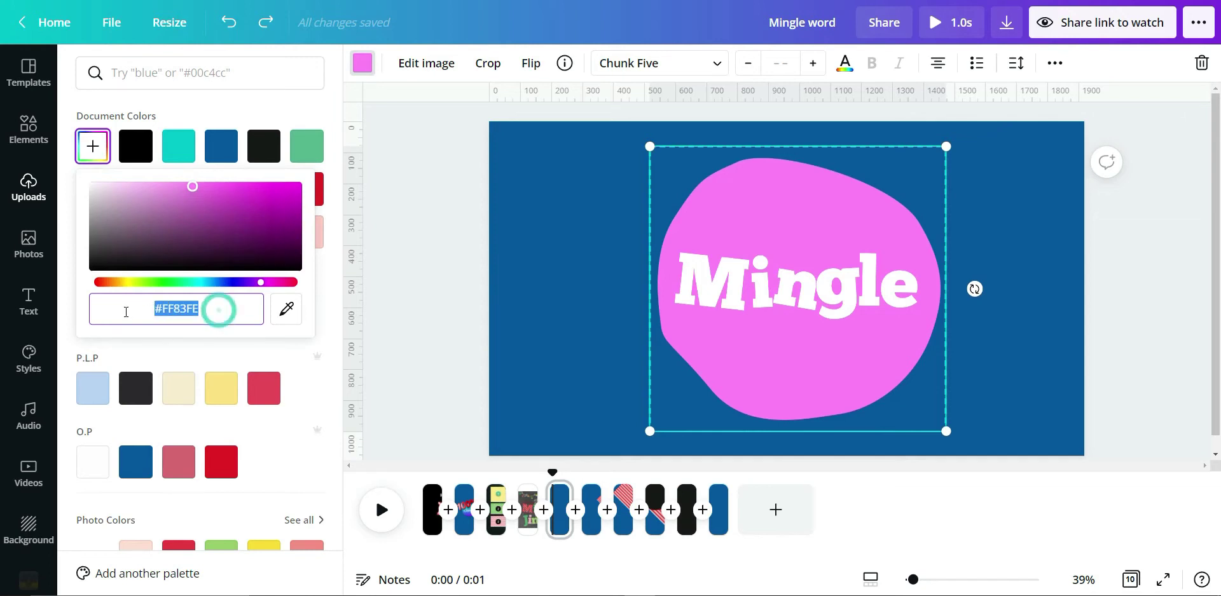
pyautogui.click(285, 311)
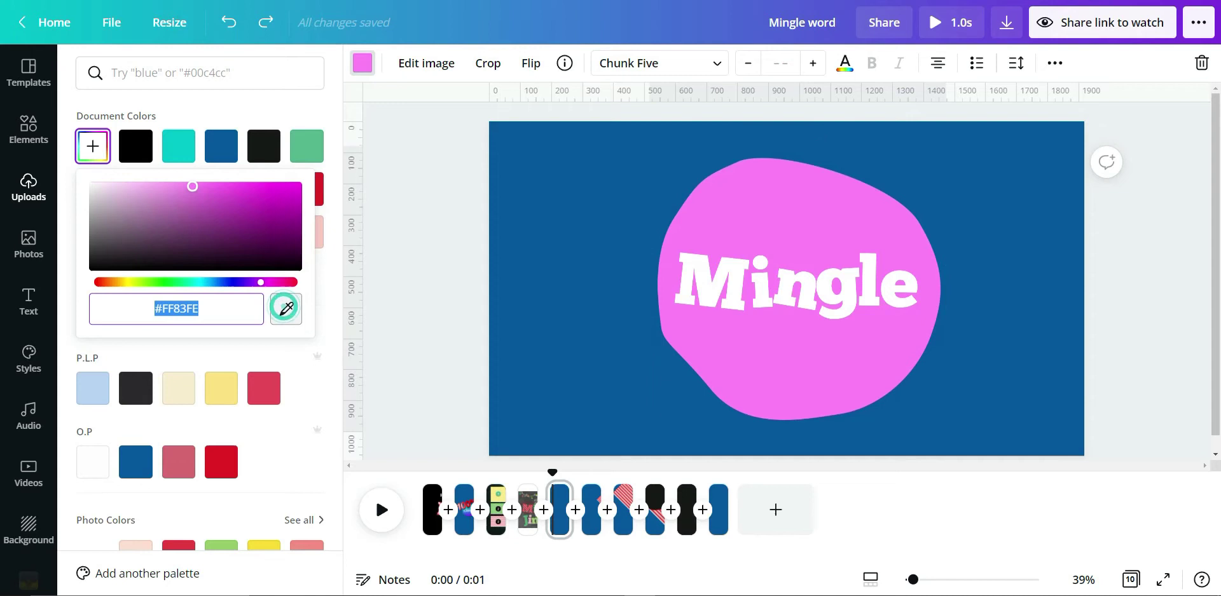
pyautogui.click(791, 209)
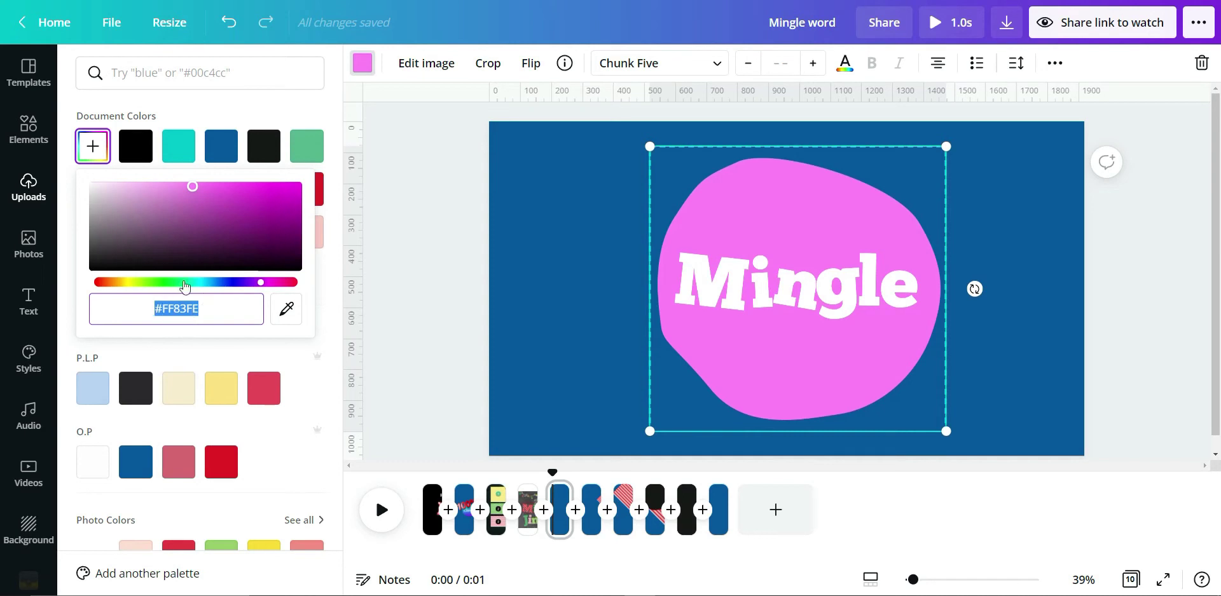
pyautogui.press('Escape')
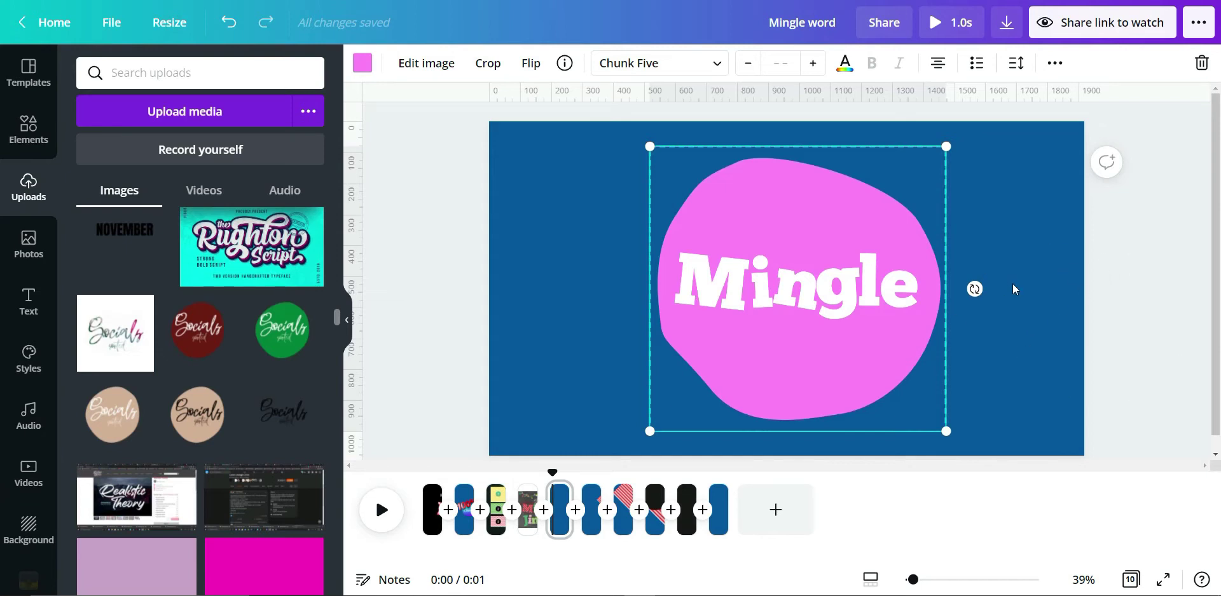
# Step: Set up a download of the design as PNG with a transparent background
pyautogui.click(623, 536)
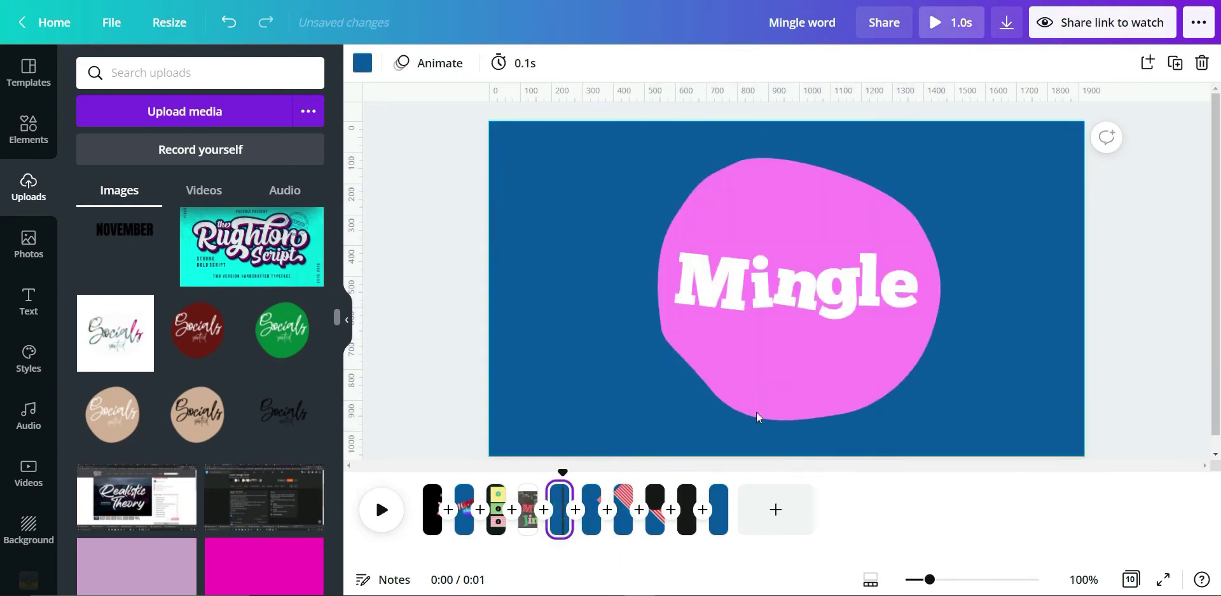
pyautogui.moveTo(564, 150); pyautogui.dragTo(979, 428)
pyautogui.click(1007, 24)
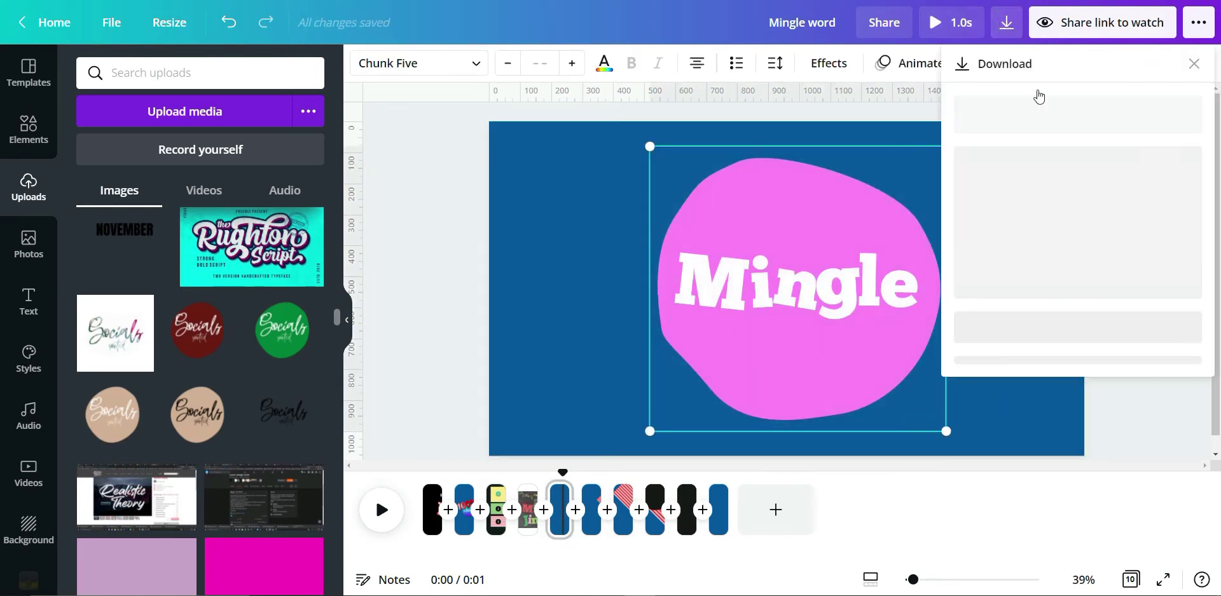
pyautogui.click(1181, 134)
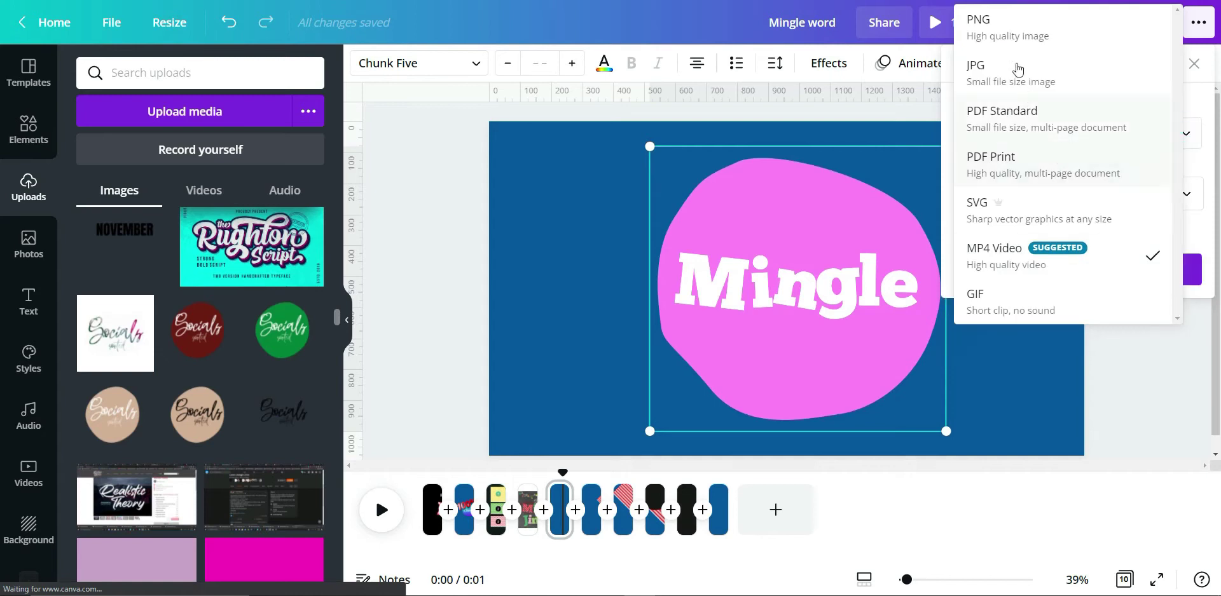
pyautogui.click(1011, 23)
pyautogui.click(1102, 233)
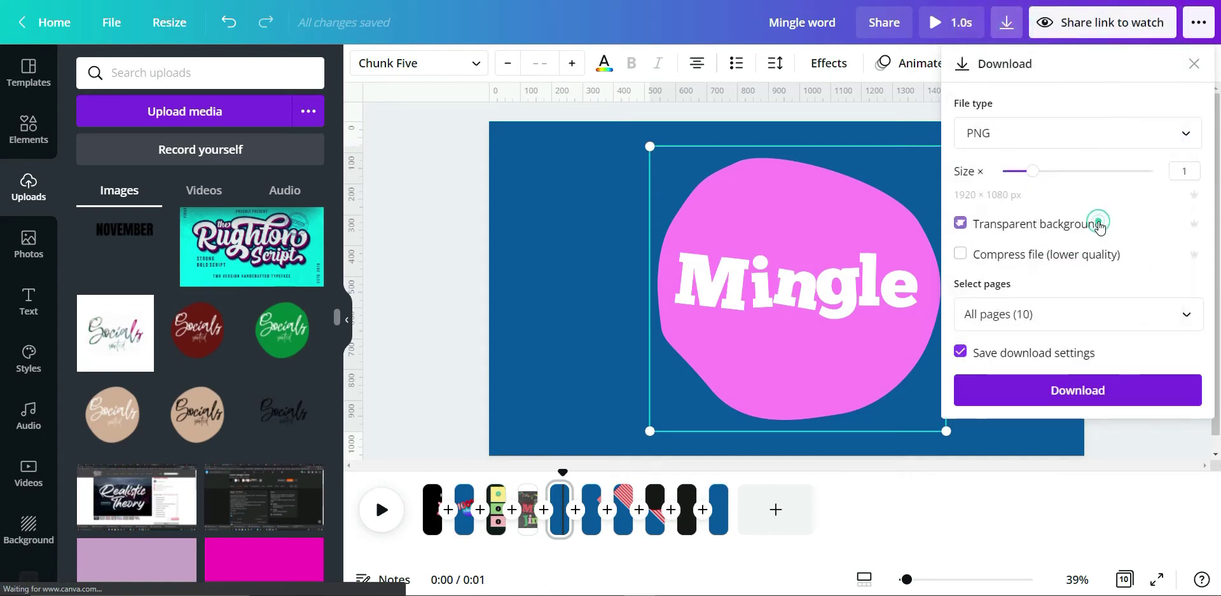
# Step: Limit the export to page 5 only and download it
pyautogui.click(1186, 315)
pyautogui.scroll(-2, 1143, 193)
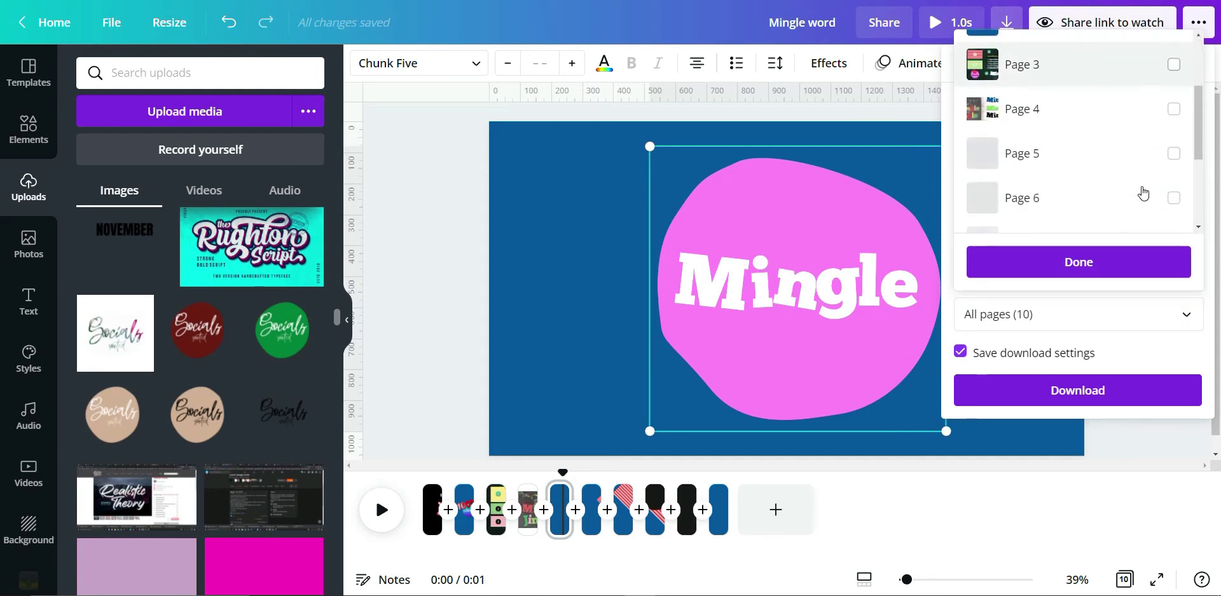
pyautogui.click(1173, 154)
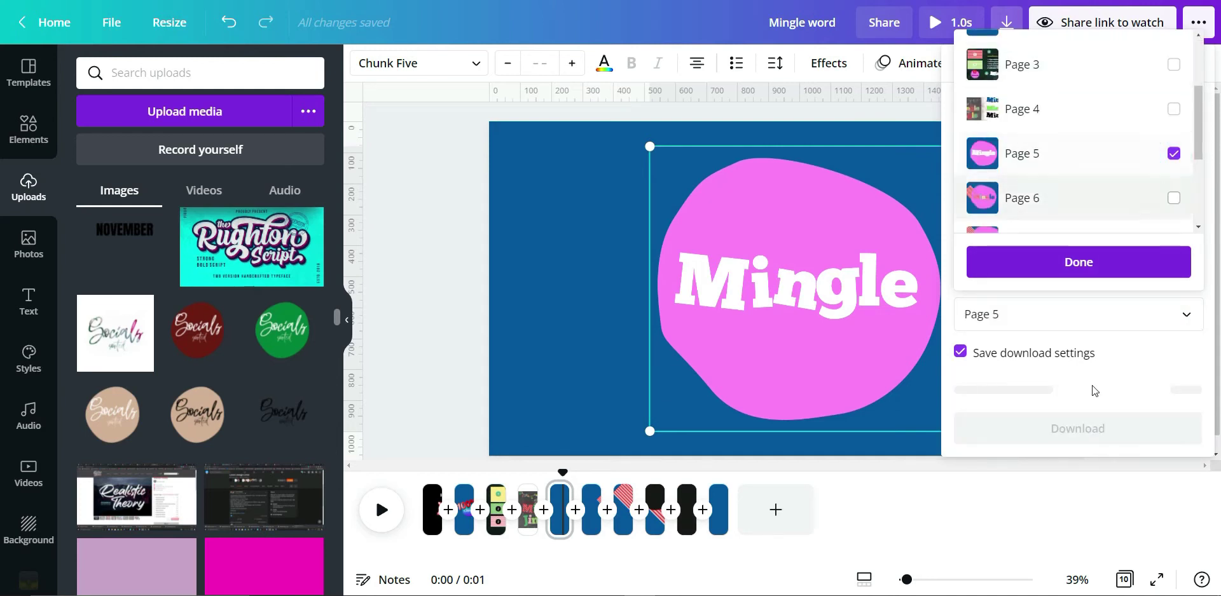
pyautogui.click(1101, 262)
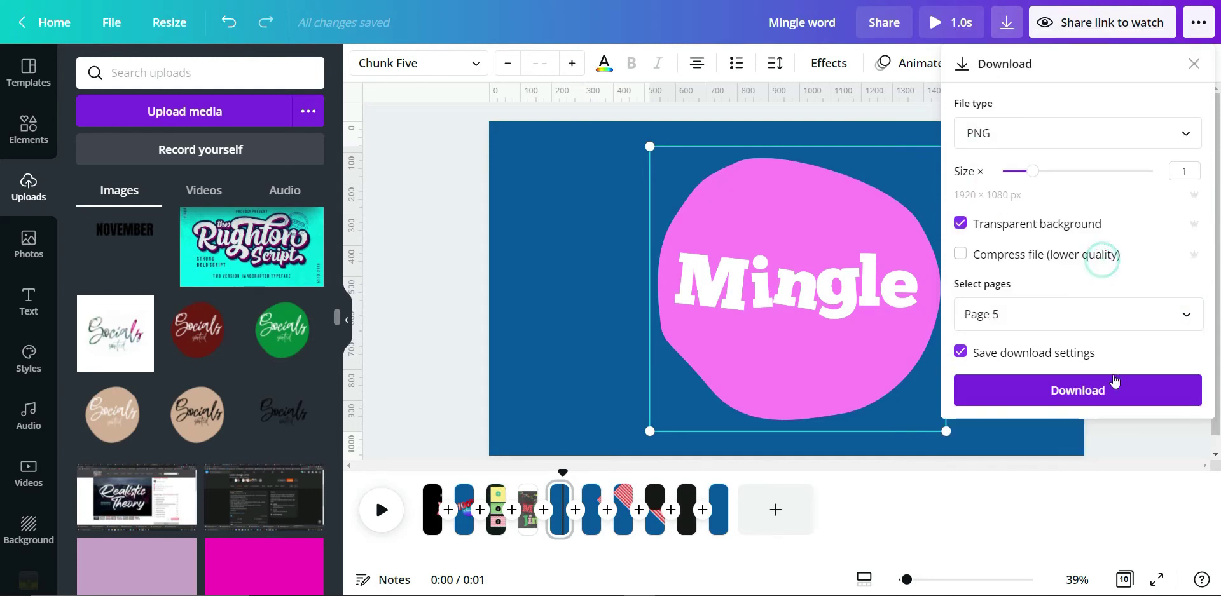
pyautogui.click(996, 403)
pyautogui.click(556, 253)
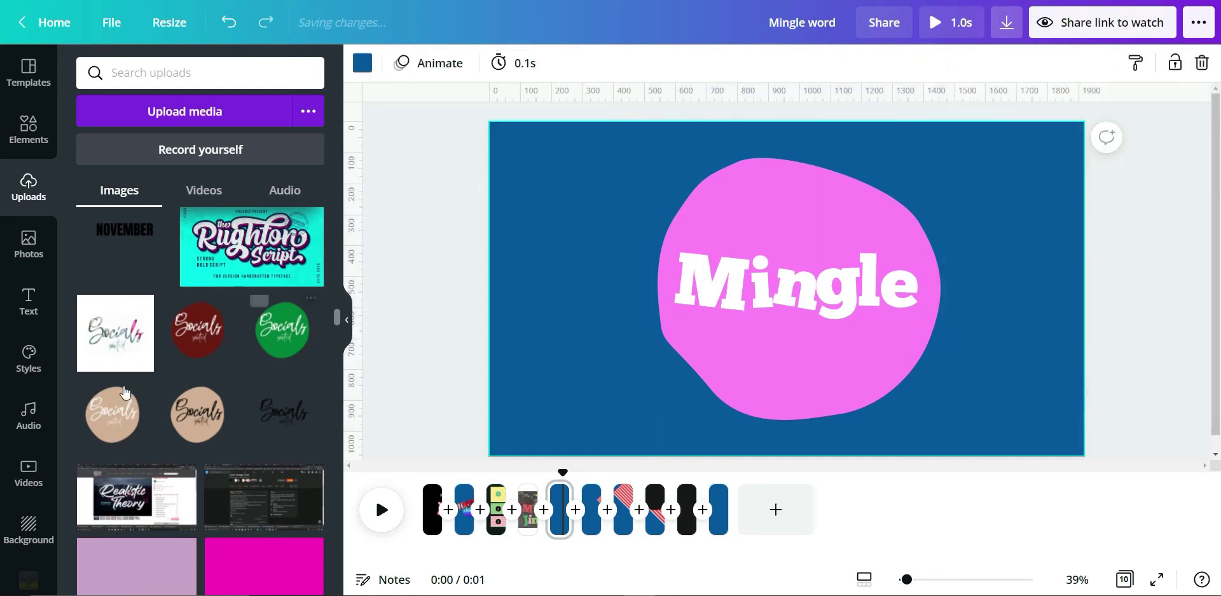
# Step: Add the uploaded pink Mingle PNG to the fifth page, centre it, and move the original lettered shape aside
pyautogui.scroll(10, 143, 318)
pyautogui.scroll(5, 146, 347)
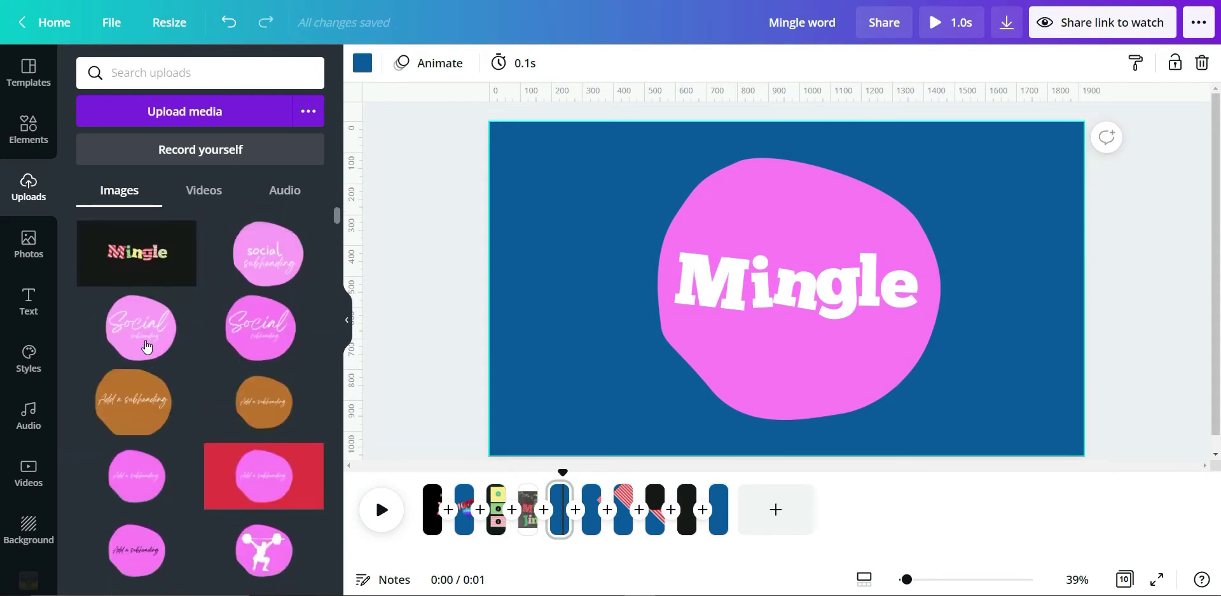
pyautogui.scroll(-3, 234, 414)
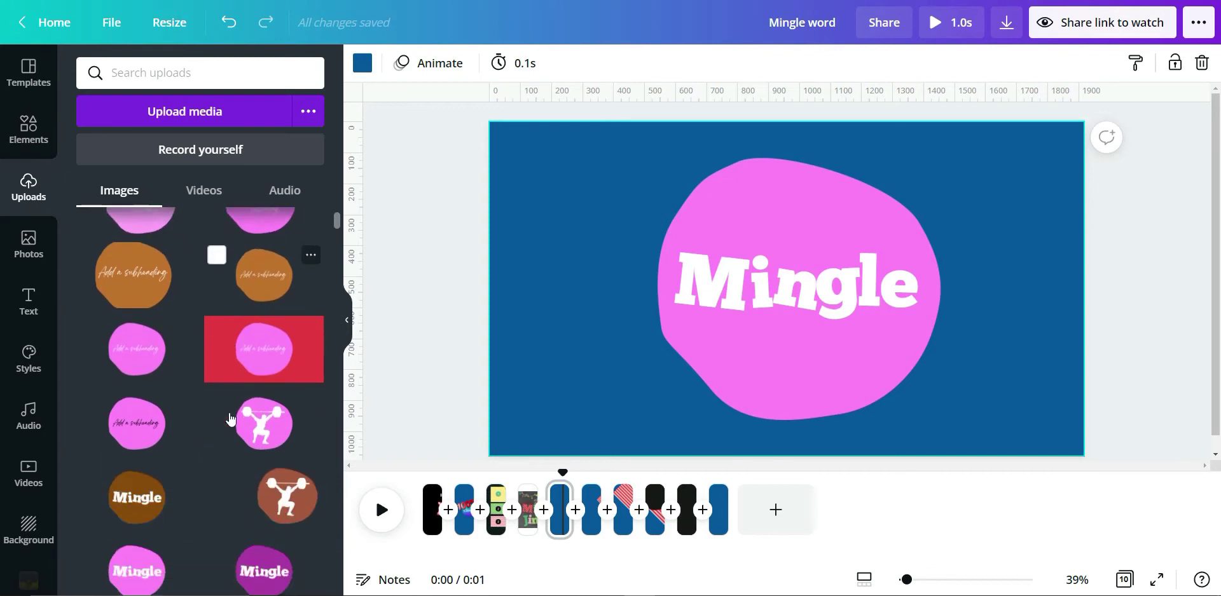
pyautogui.scroll(-2, 234, 414)
pyautogui.click(142, 389)
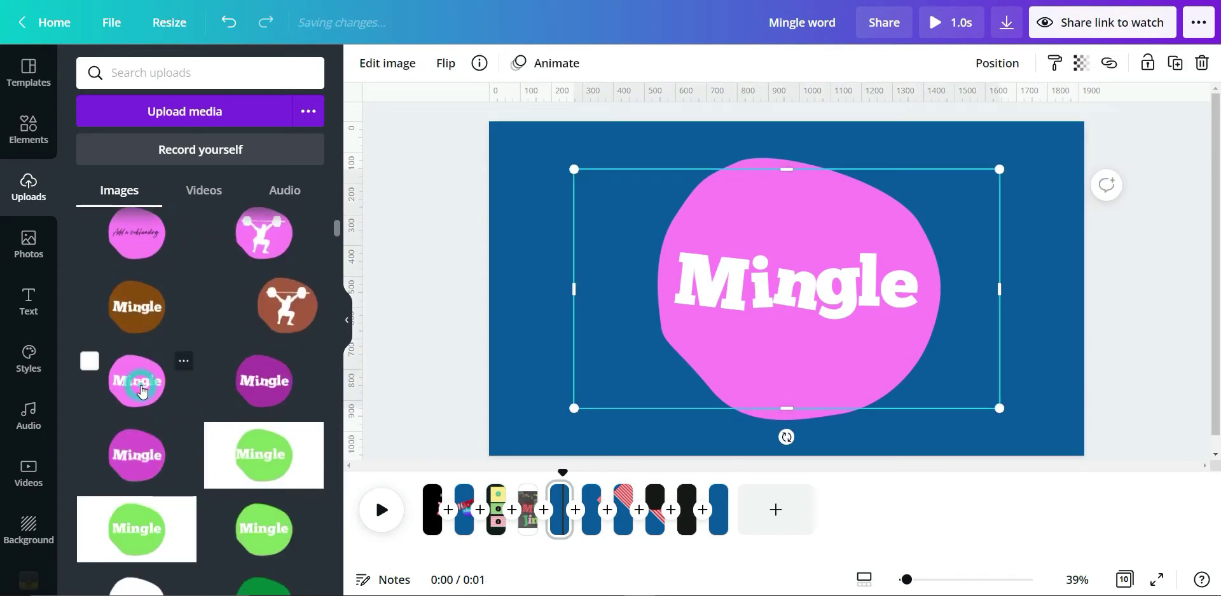
pyautogui.moveTo(737, 348); pyautogui.dragTo(419, 349)
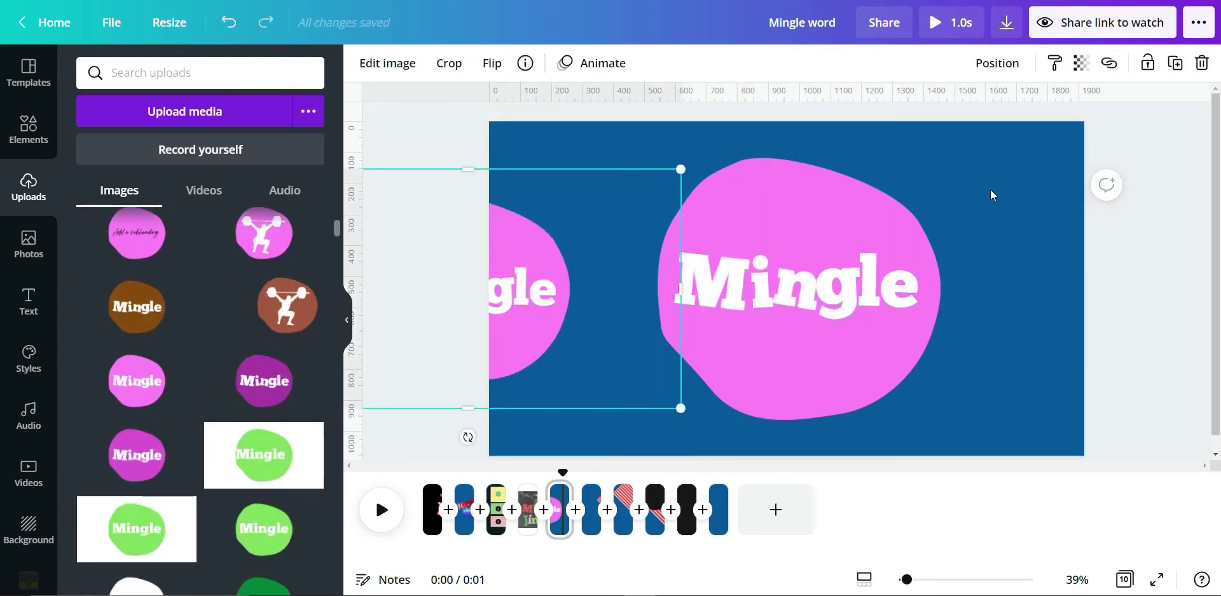
pyautogui.moveTo(990, 190); pyautogui.dragTo(1058, 325)
pyautogui.moveTo(532, 297); pyautogui.dragTo(785, 303)
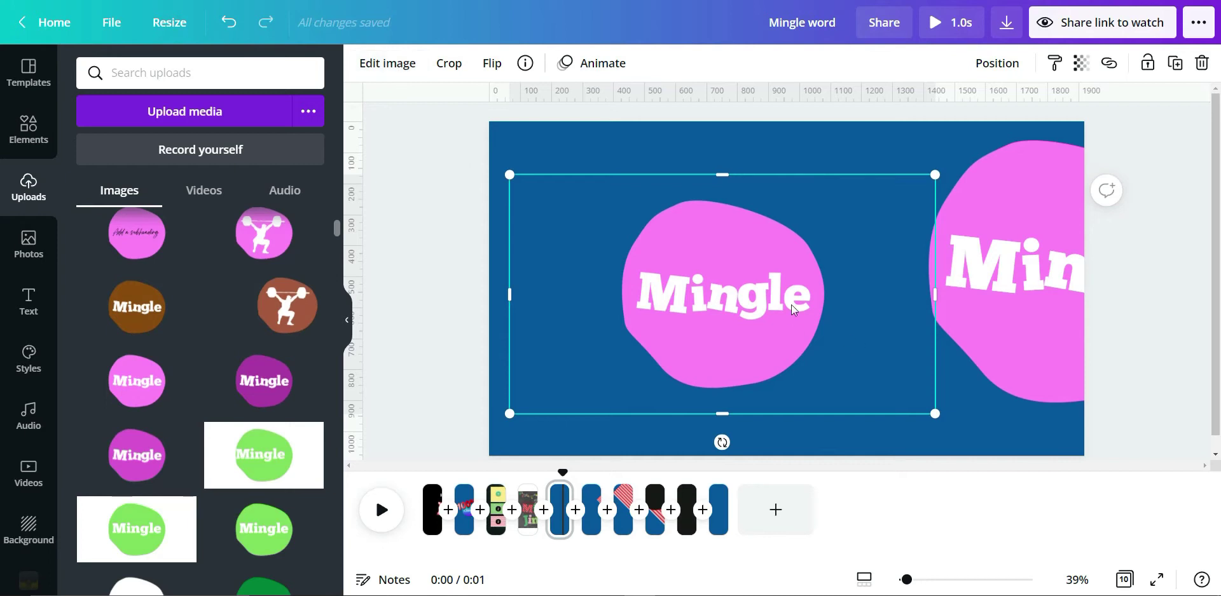
# Step: Remove the background from the uploaded Mingle image to cut out its white letters, and shift the image slightly left
pyautogui.click(396, 74)
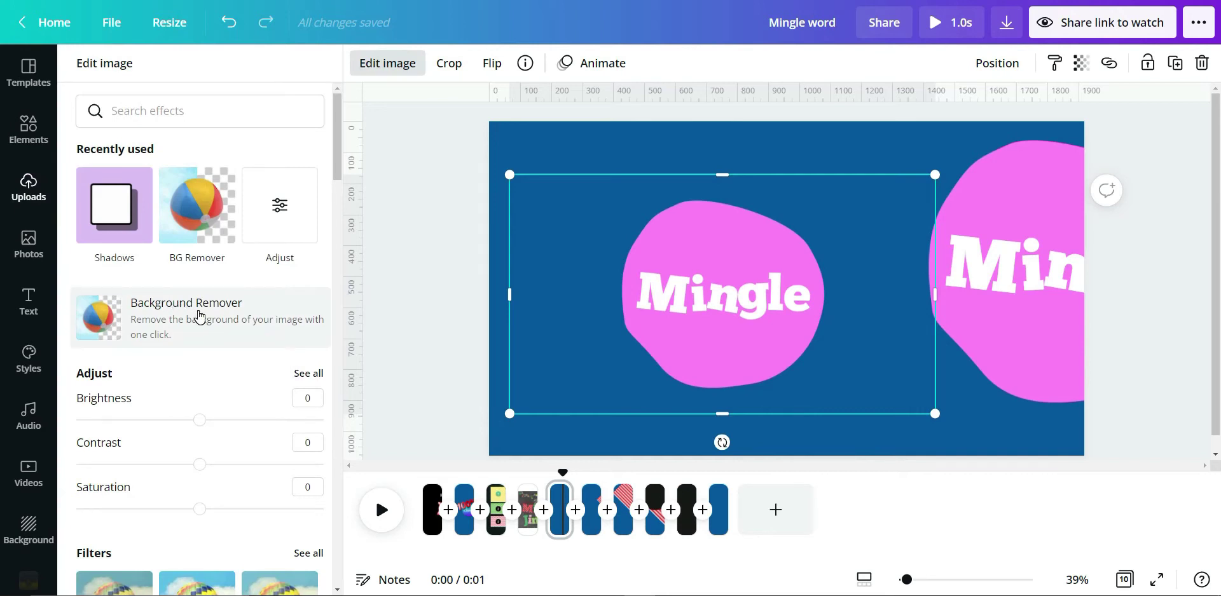
pyautogui.click(199, 316)
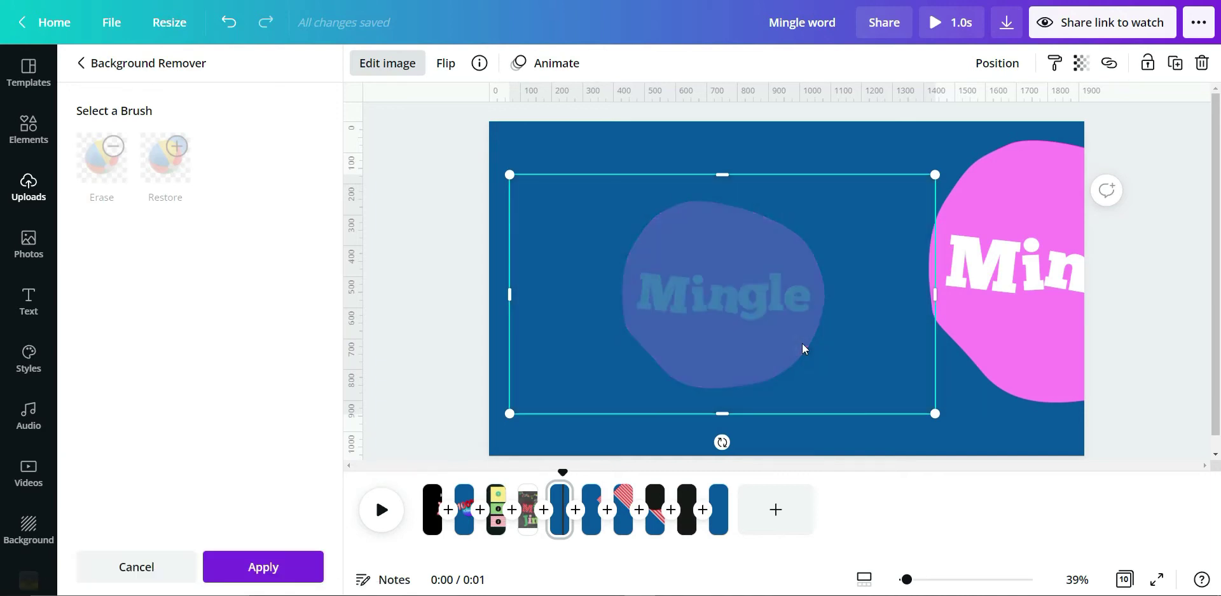
pyautogui.moveTo(745, 331)
pyautogui.mouseDown()
pyautogui.moveTo(781, 316)
pyautogui.moveTo(758, 325)
pyautogui.mouseUp()
pyautogui.moveTo(712, 325); pyautogui.dragTo(688, 335)
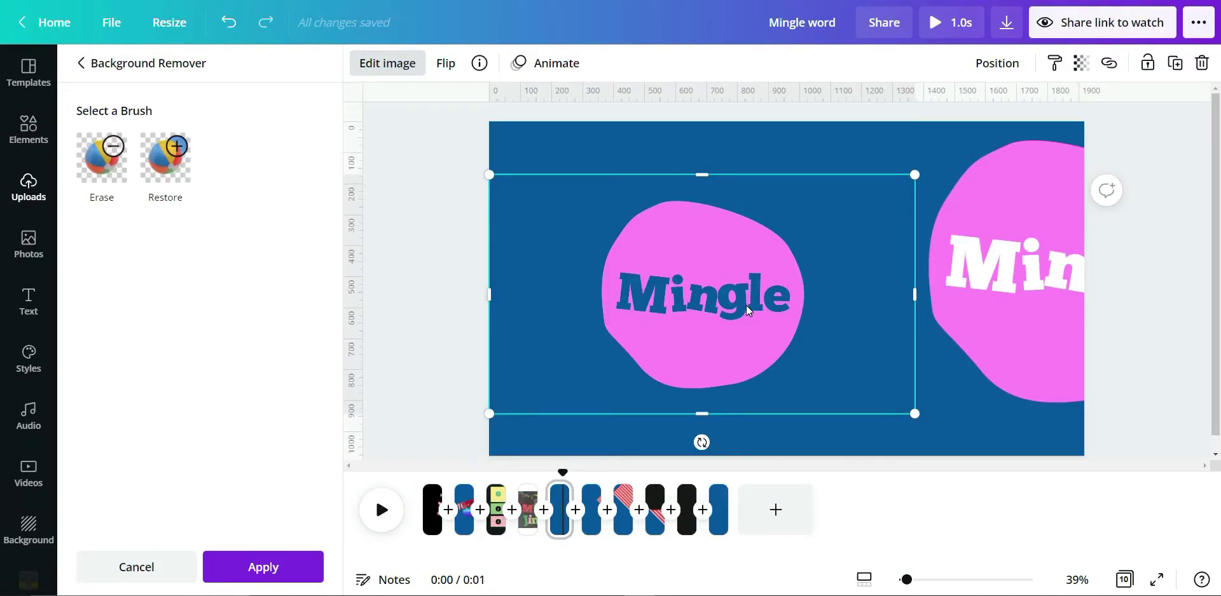
# Step: Undo the background removal and the moves, and delete the uploaded Mingle image from the page
pyautogui.moveTo(729, 315); pyautogui.dragTo(637, 315)
pyautogui.press('Escape')
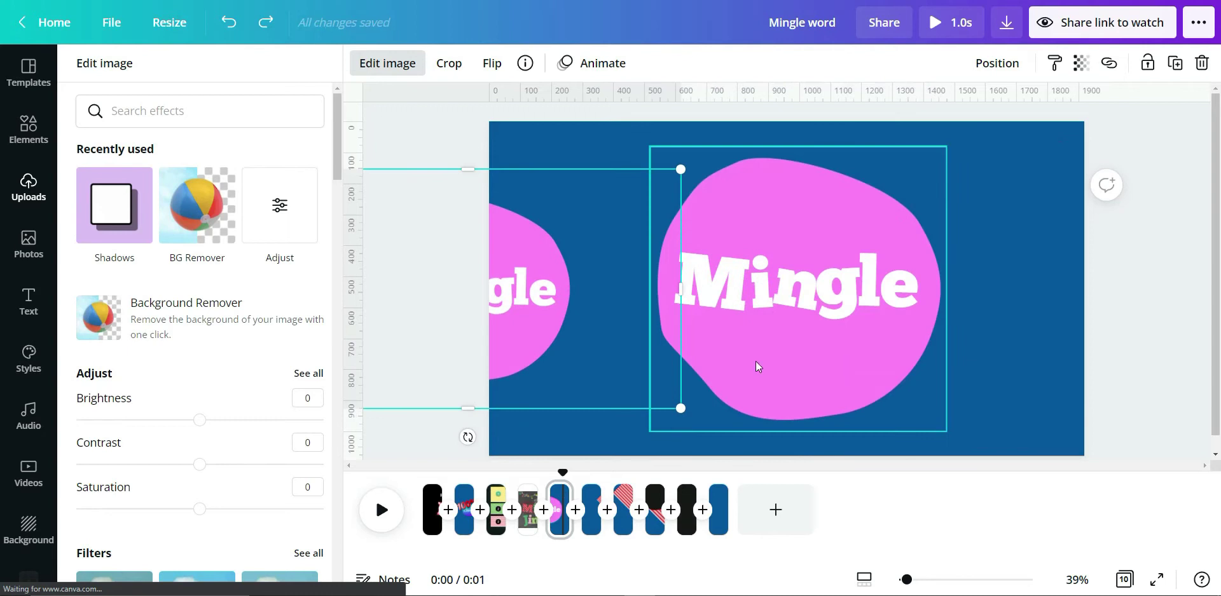
pyautogui.press('Delete')
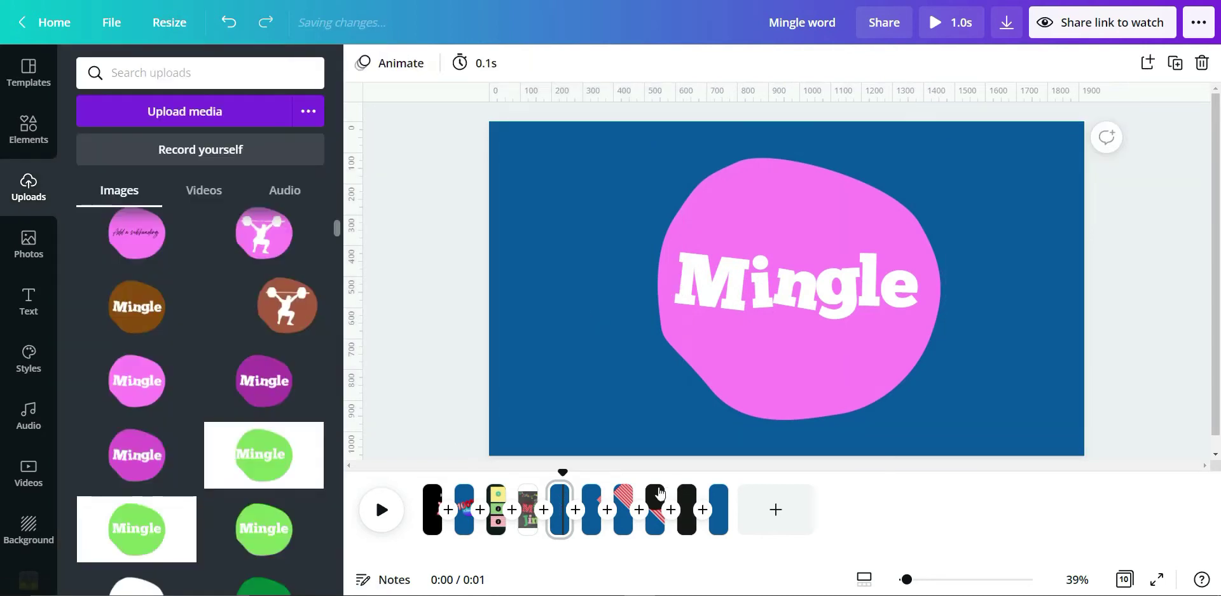
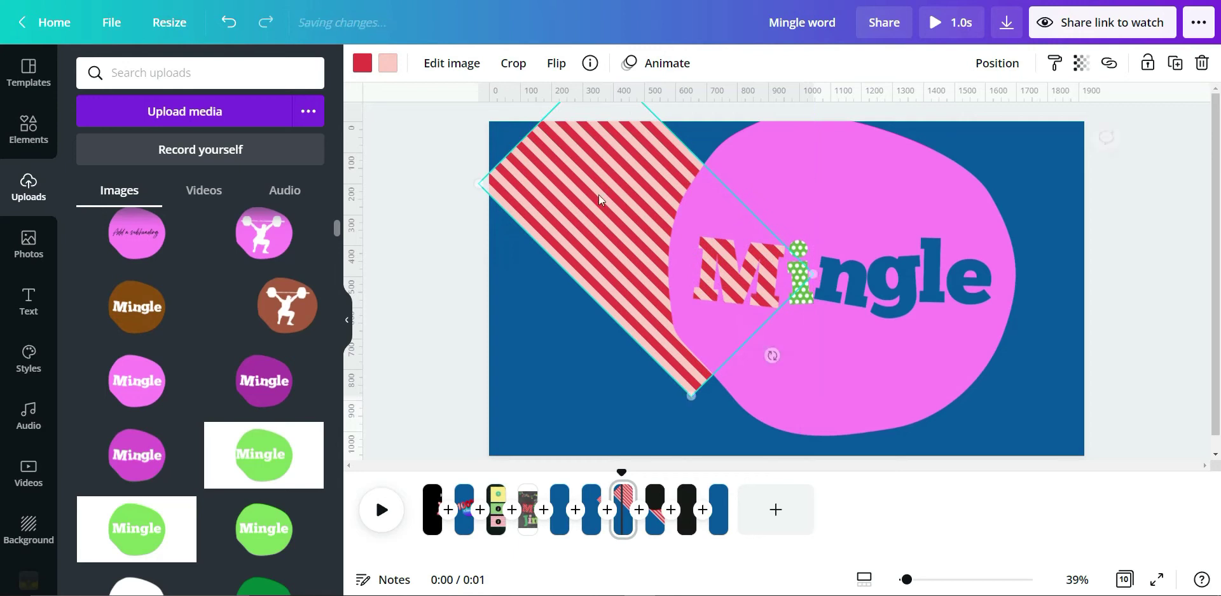
# Step: Examine the pattern elements on the third page and the striped M in the reference picture on the fourth page
pyautogui.click(497, 512)
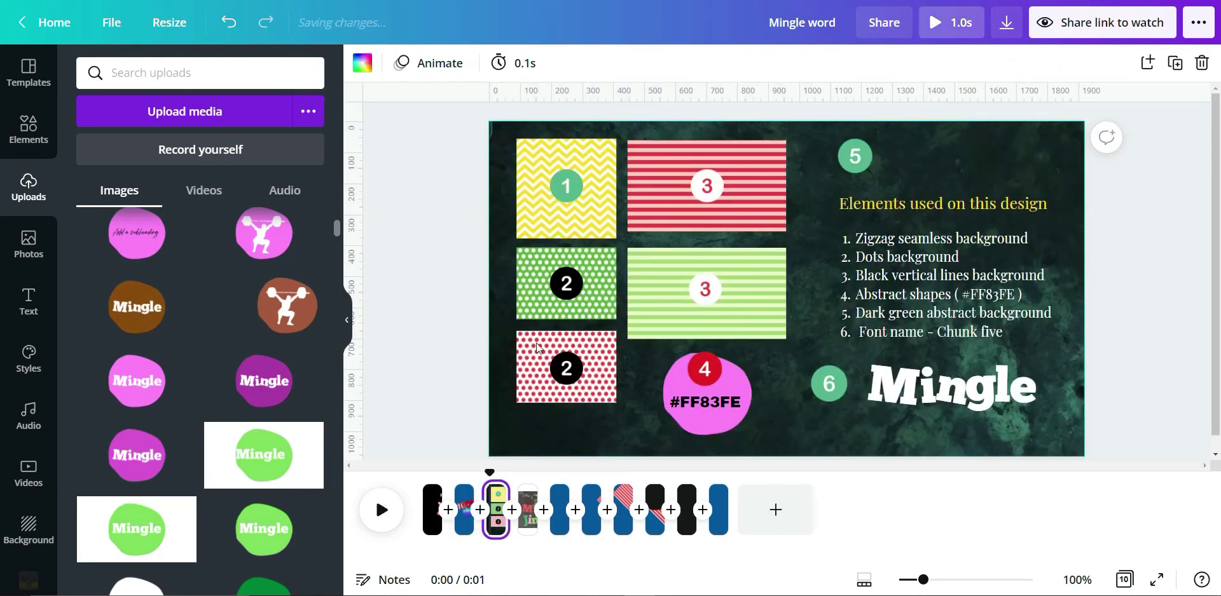
pyautogui.click(740, 190)
pyautogui.click(530, 528)
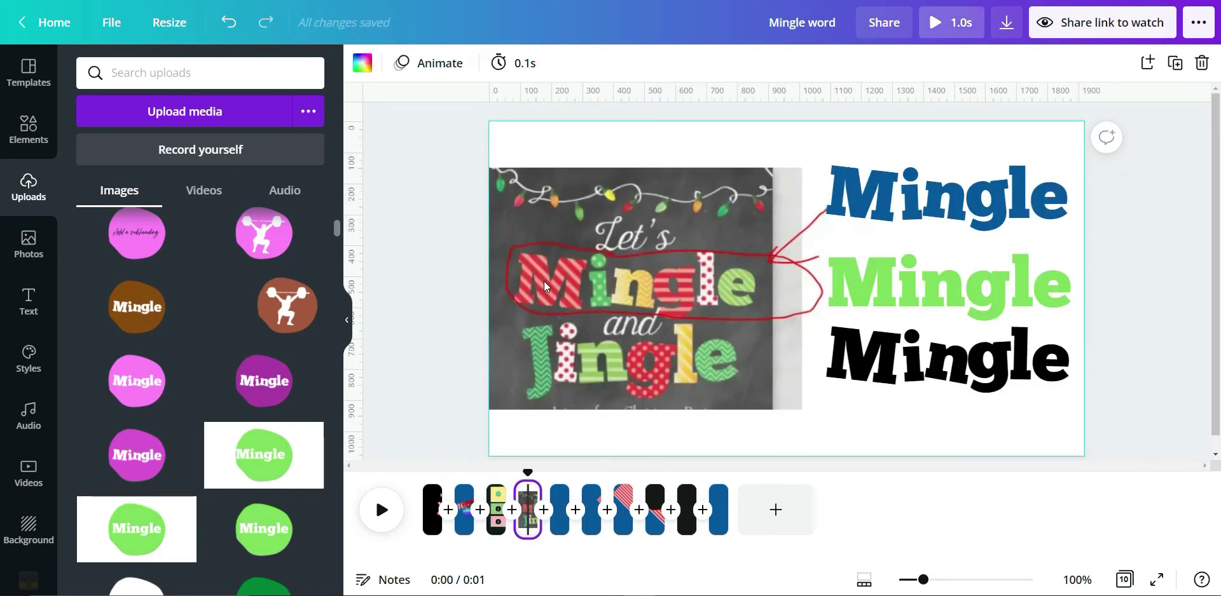
pyautogui.click(544, 281)
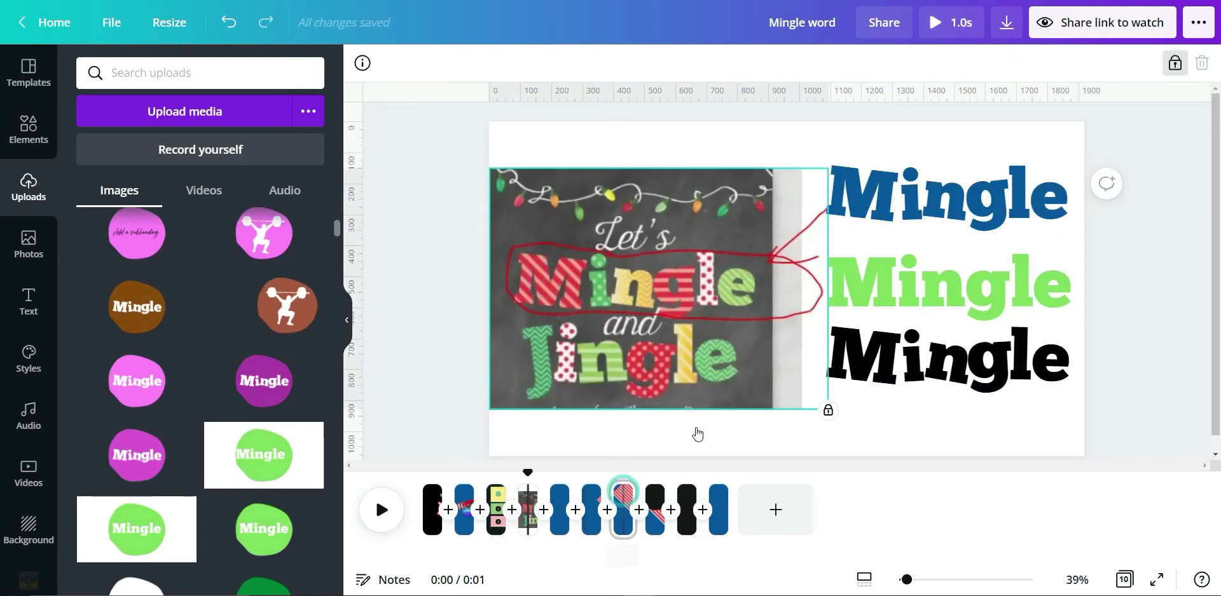
# Step: Copy the diagonal red-striped pattern onto the reference page, position it over the M for comparison, and delete the copy
pyautogui.click(575, 191)
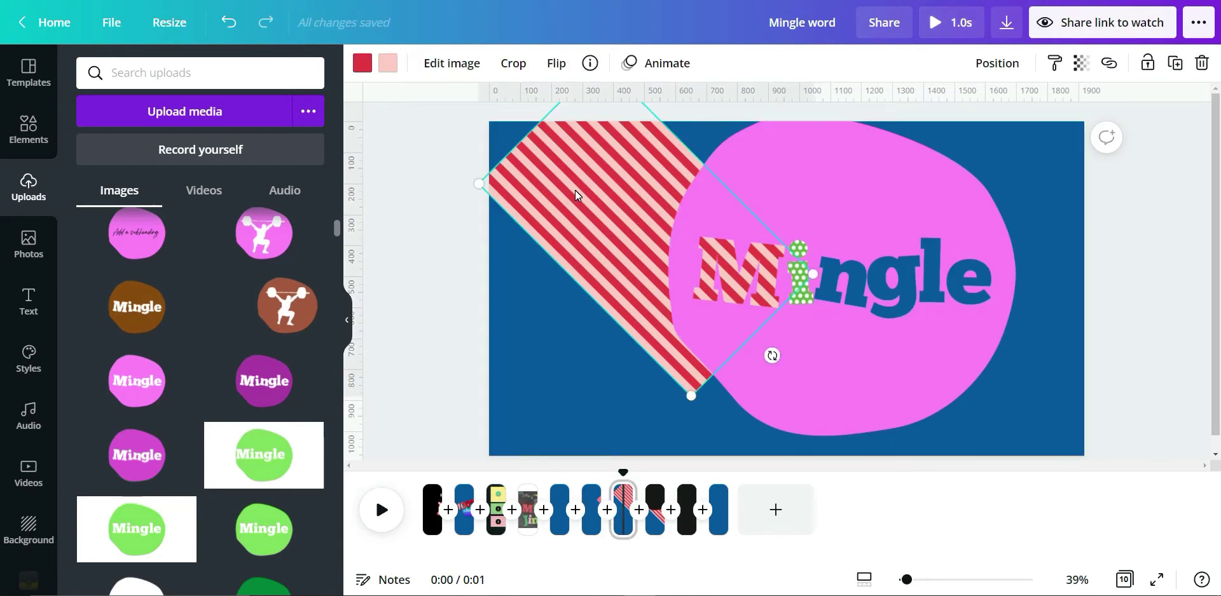
pyautogui.click(528, 512)
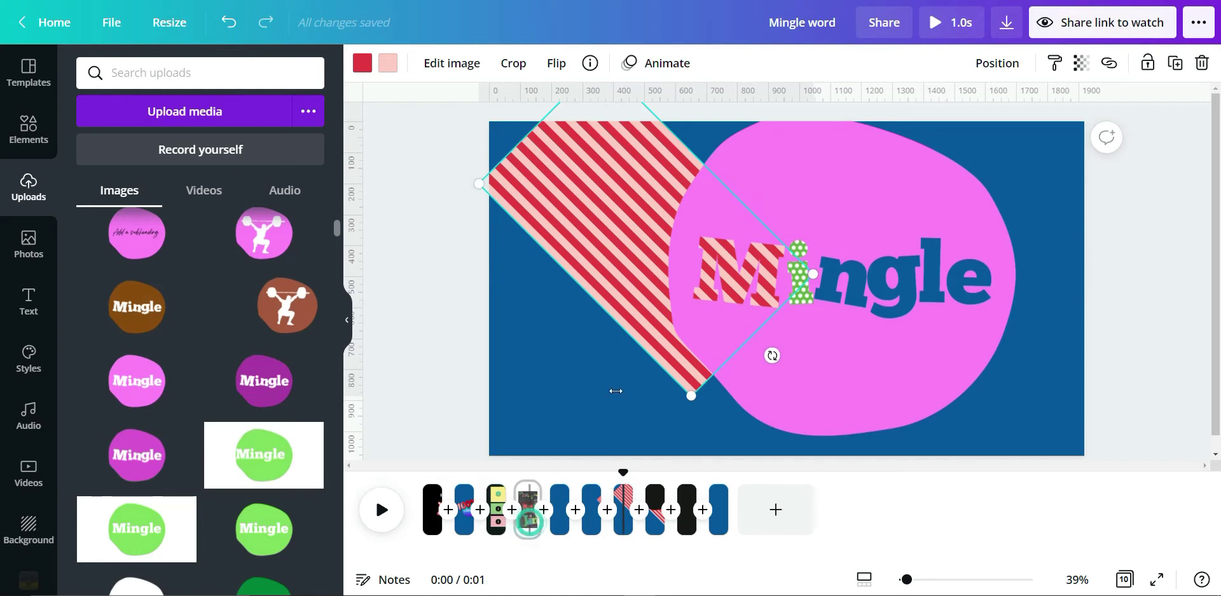
pyautogui.click(604, 288)
pyautogui.hotkey('ctrl', 'v')
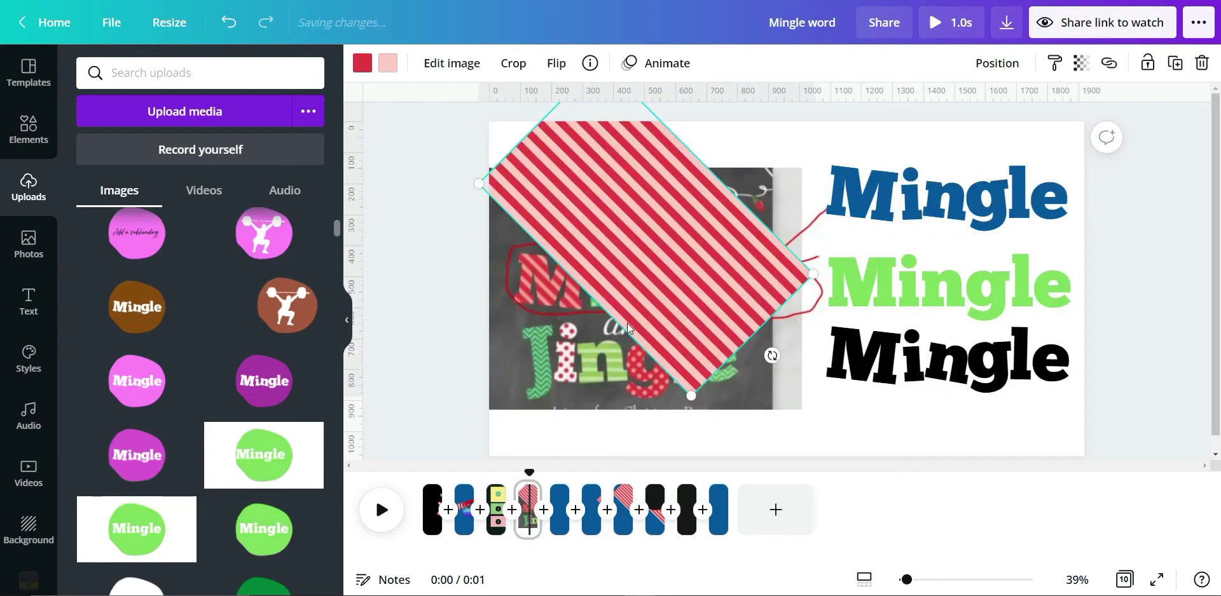
pyautogui.moveTo(624, 297); pyautogui.dragTo(601, 277)
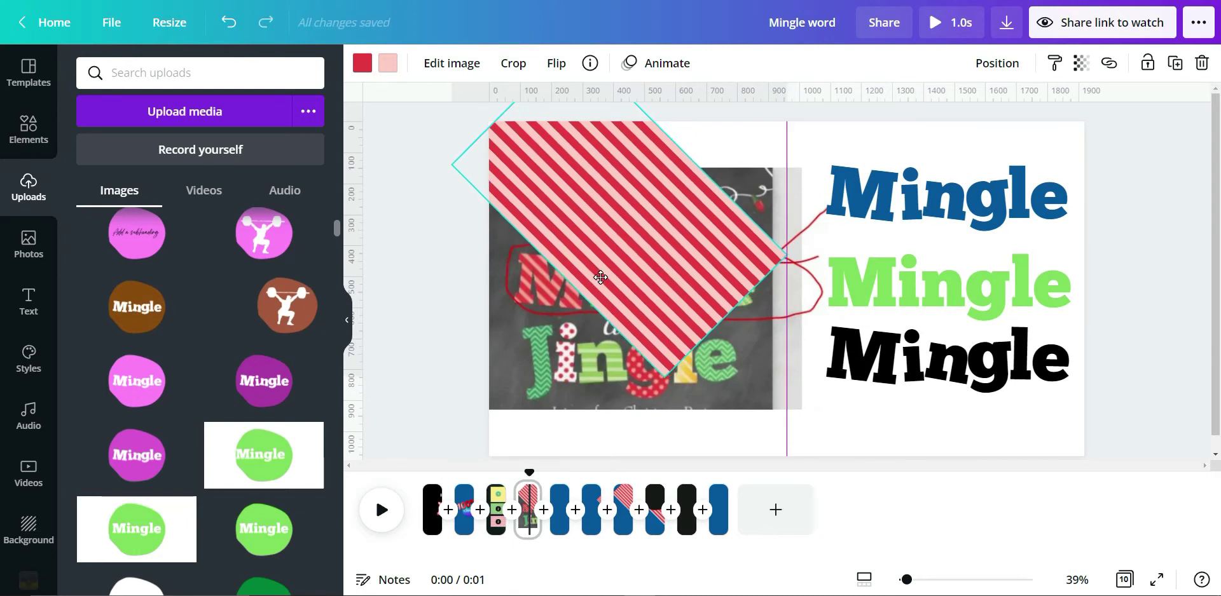
pyautogui.moveTo(600, 277); pyautogui.dragTo(600, 277)
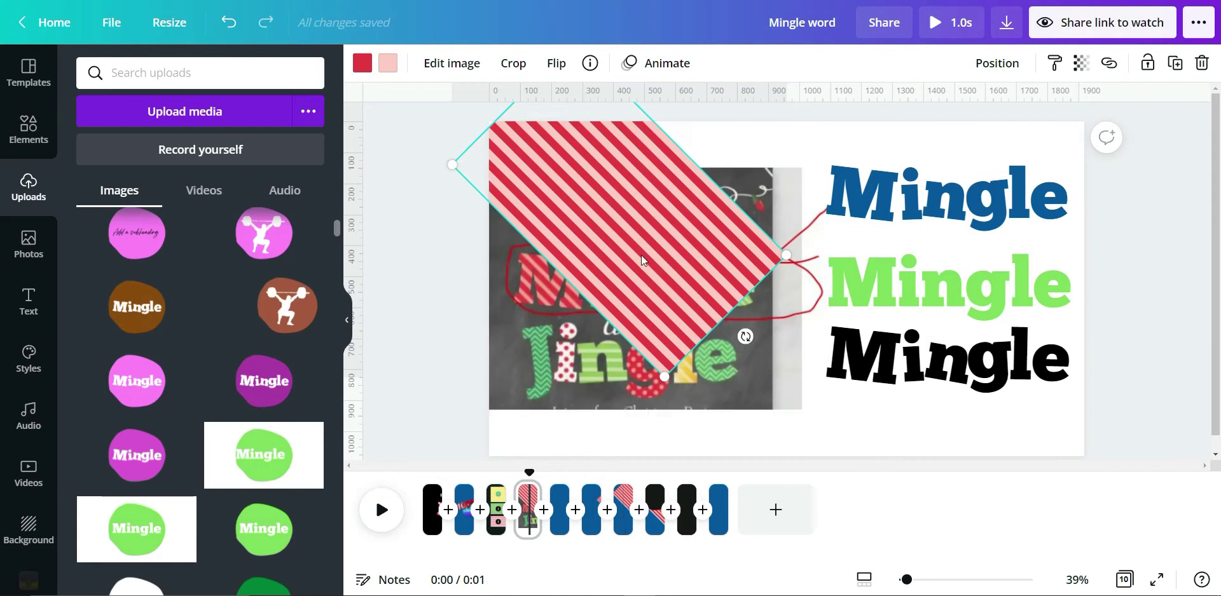
pyautogui.press('Delete')
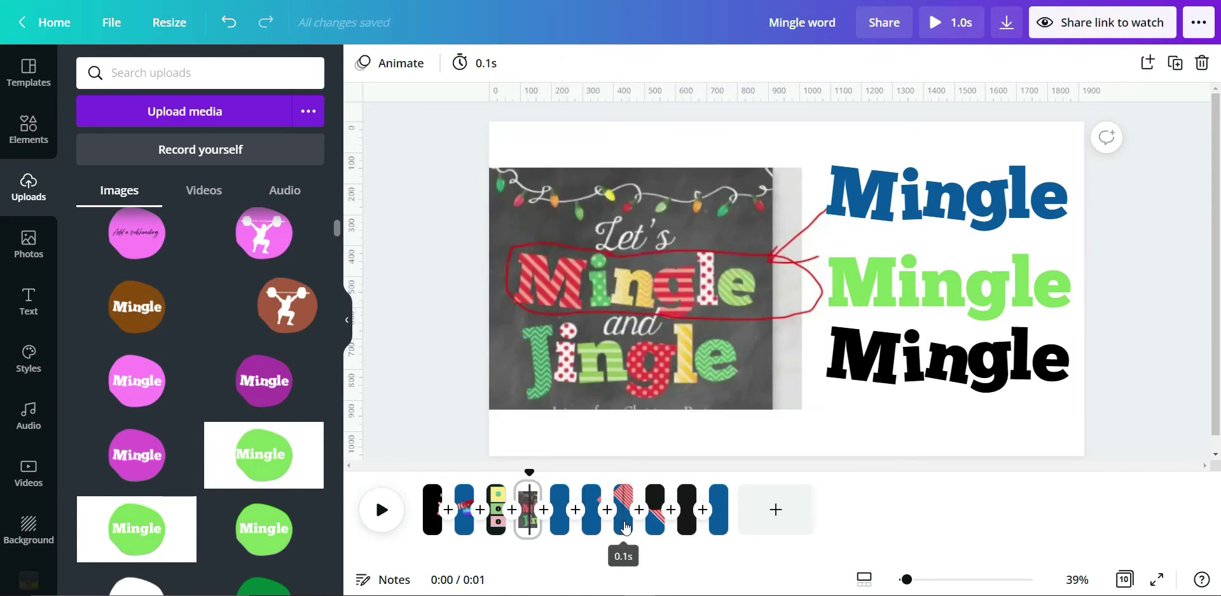
# Step: On the seventh page, delete the diagonal red-striped pattern and put it back on top of the pink shape
pyautogui.click(623, 518)
pyautogui.click(583, 201)
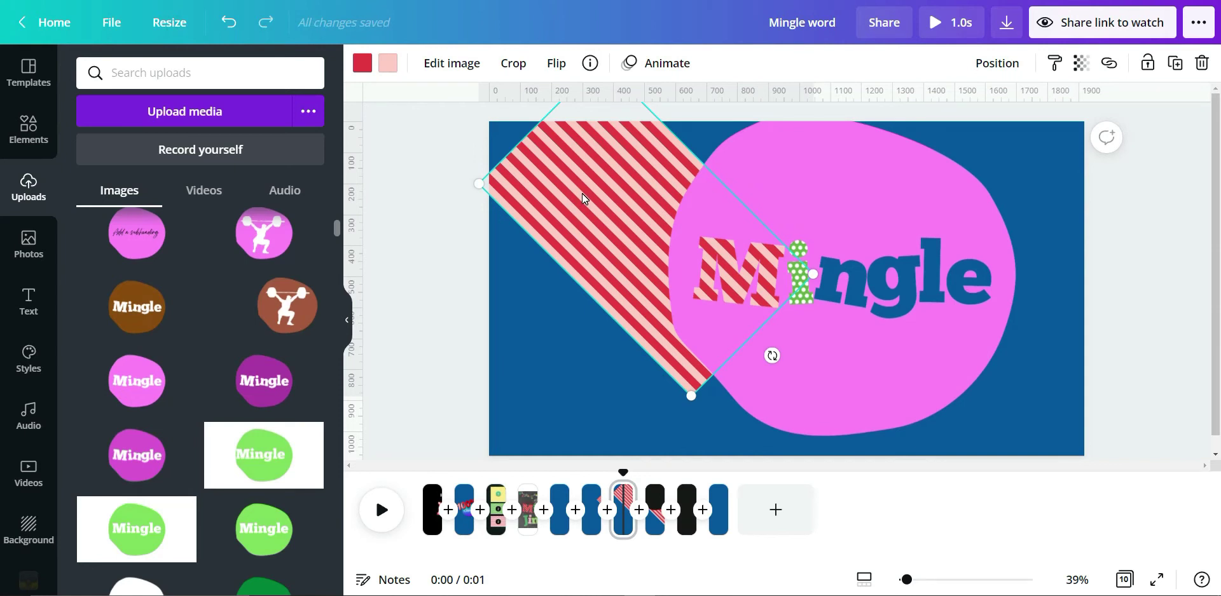
pyautogui.press('Delete')
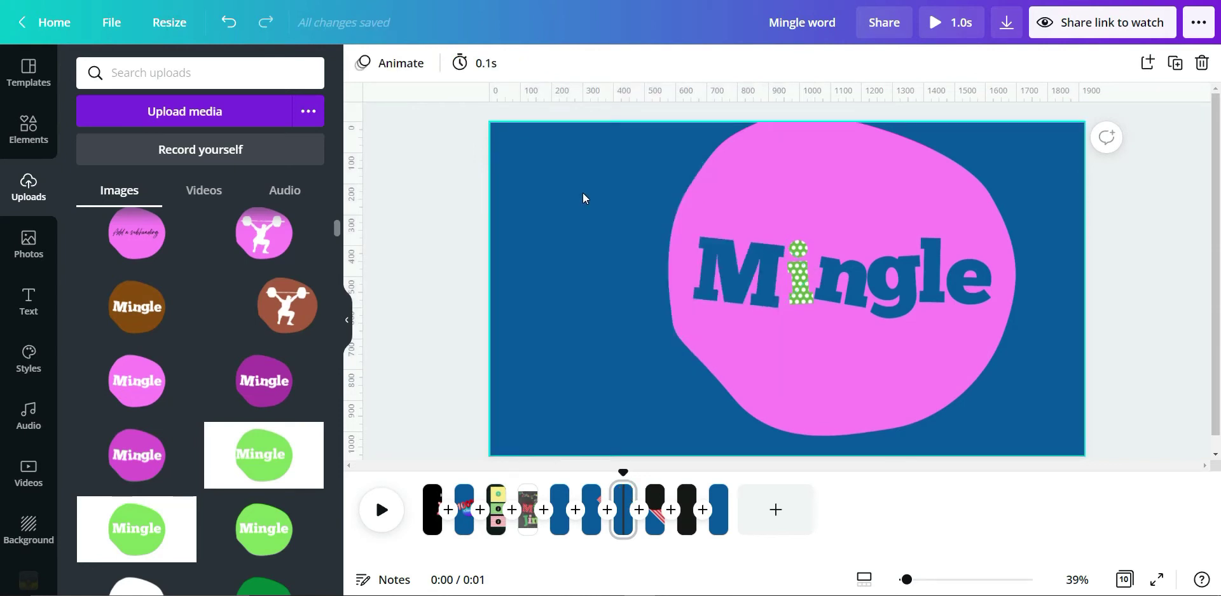
pyautogui.hotkey('ctrl', 'z')
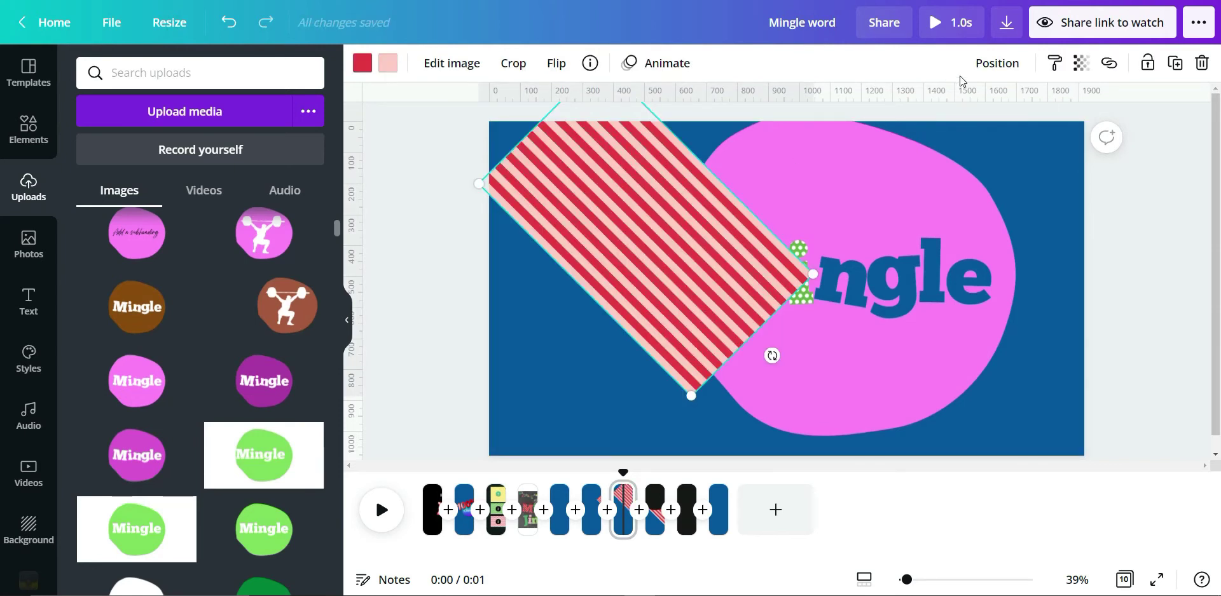
# Step: Send the red-striped pattern backward twice, behind the pink cut-out shape and the green dotted pattern
pyautogui.click(996, 61)
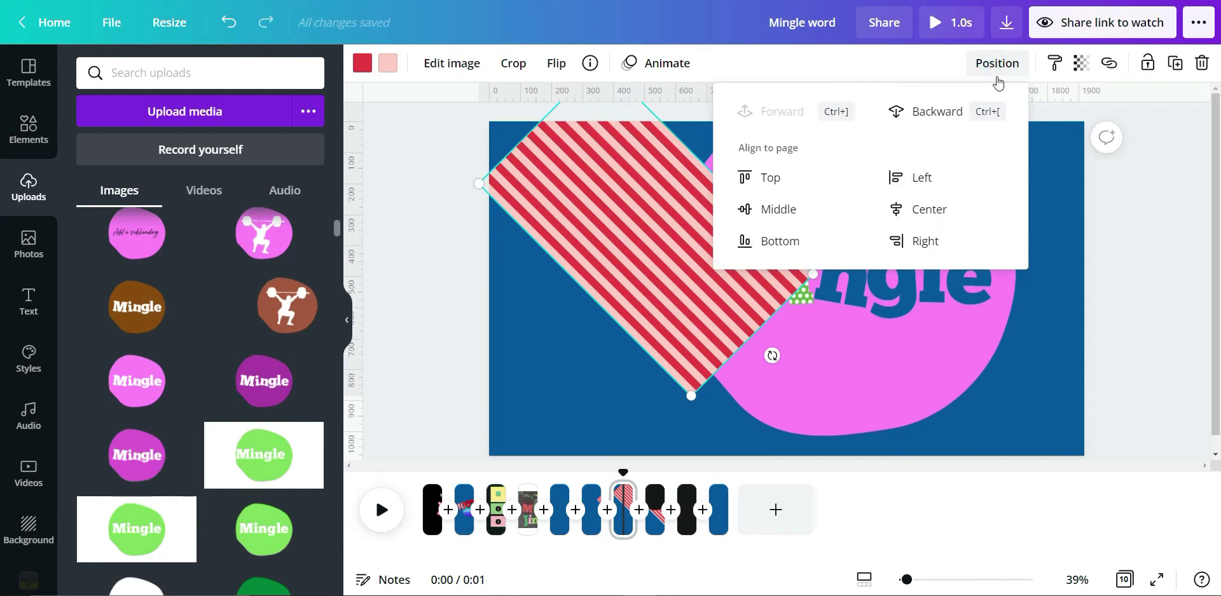
pyautogui.click(939, 113)
pyautogui.click(604, 362)
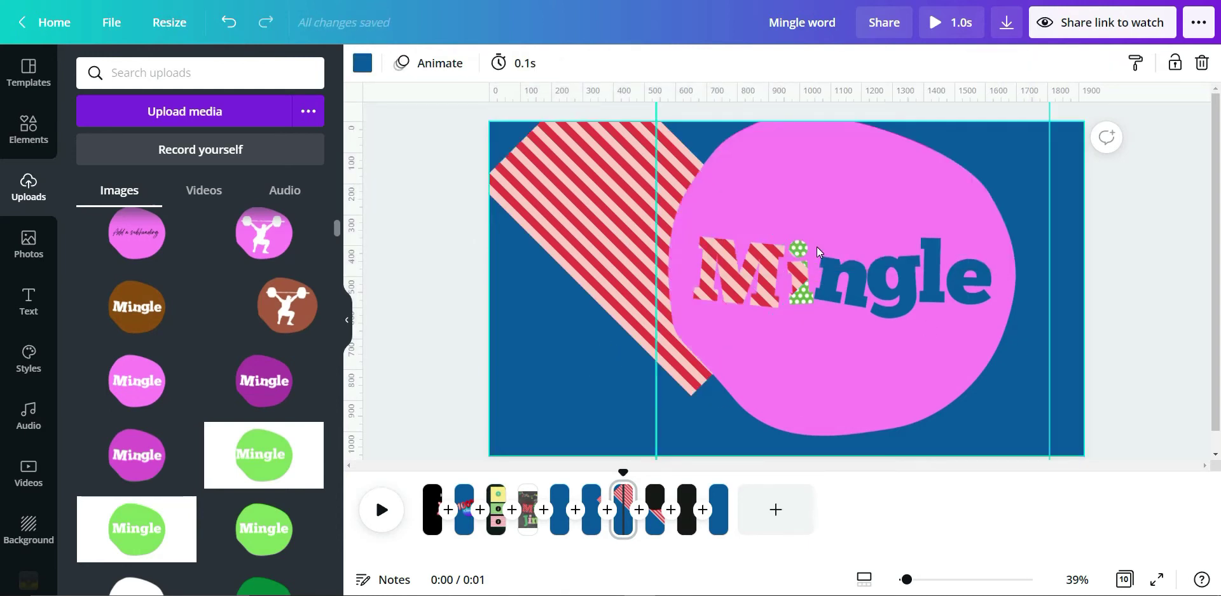
pyautogui.click(553, 185)
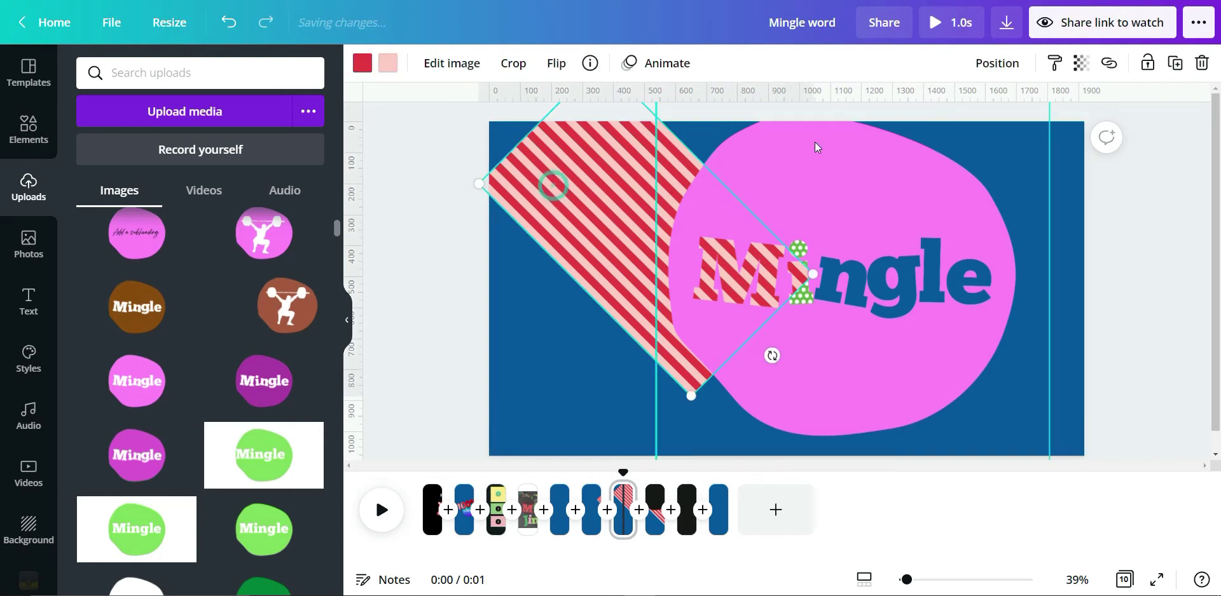
pyautogui.click(997, 63)
pyautogui.click(940, 113)
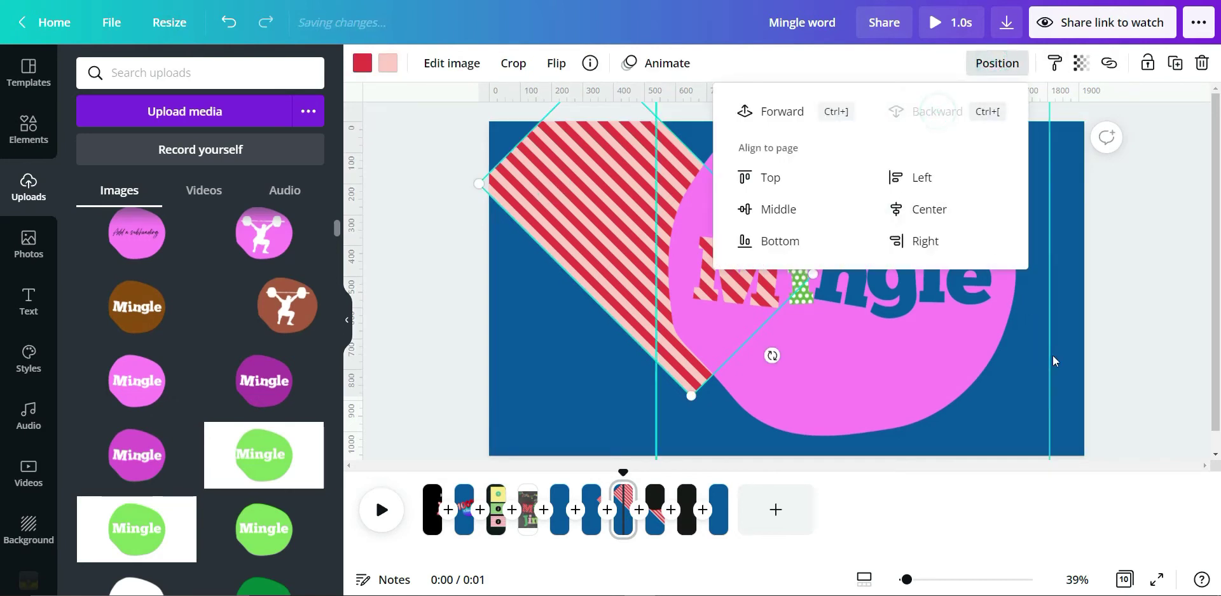
pyautogui.click(1055, 356)
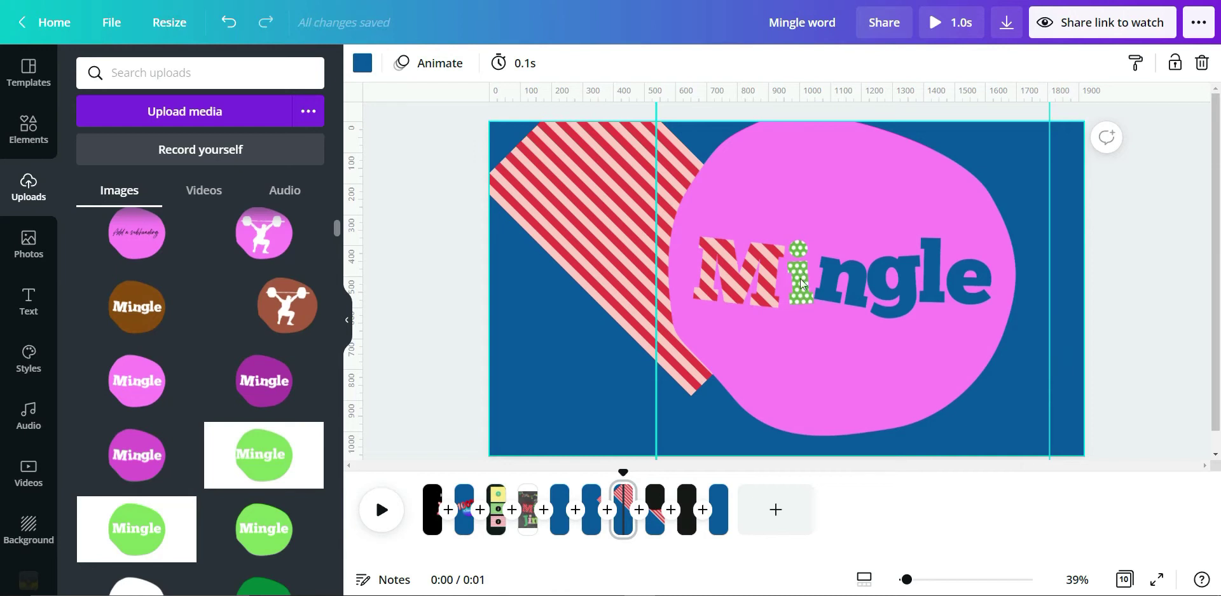
# Step: On the third page, examine the editable colours of the zigzag, dotted and striped pattern elements one by one
pyautogui.click(497, 512)
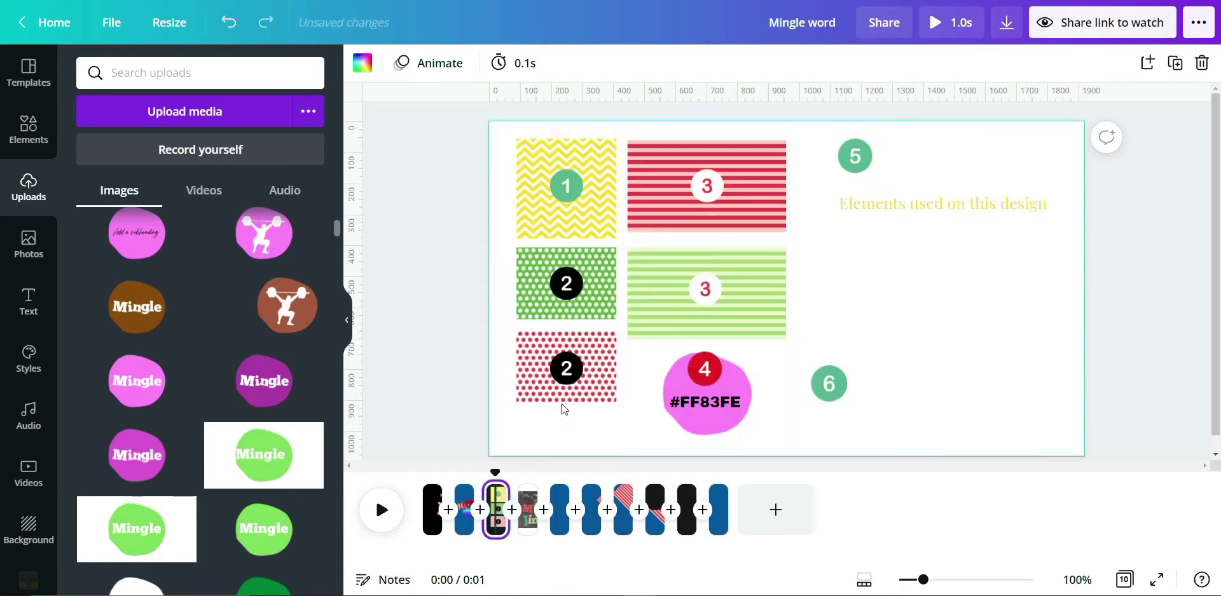
pyautogui.click(586, 314)
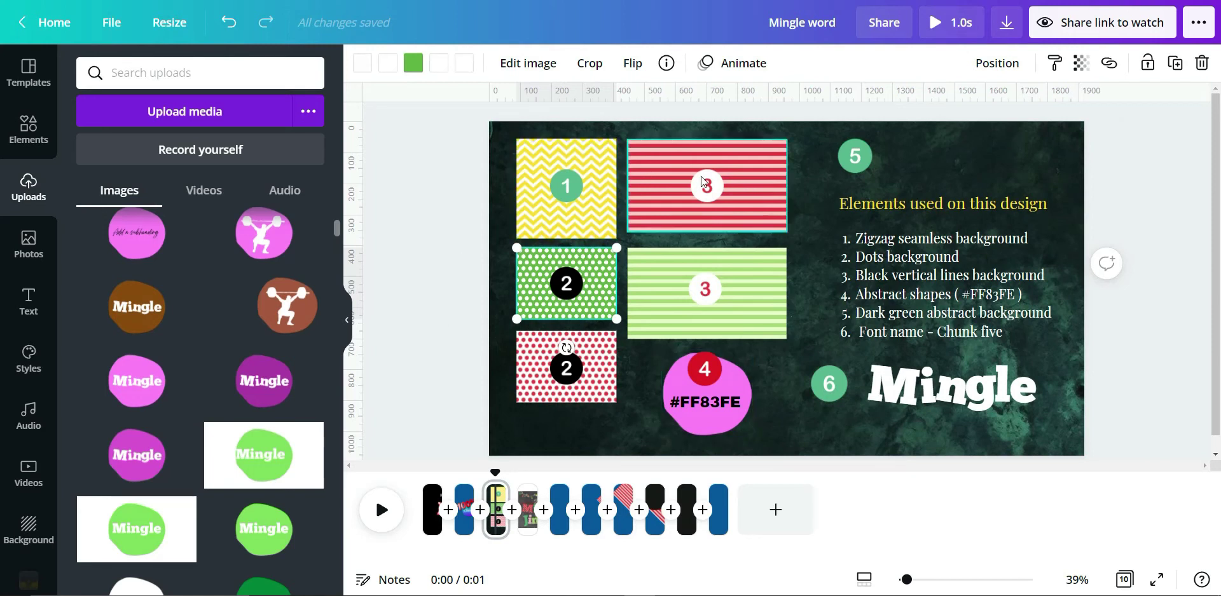
pyautogui.click(535, 160)
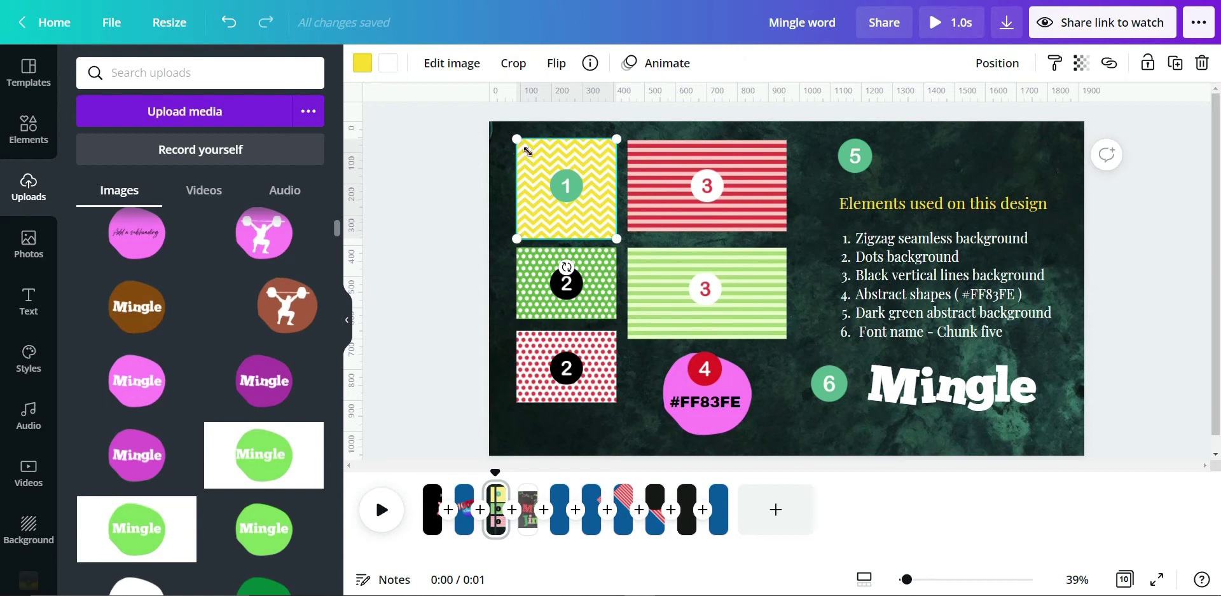
pyautogui.click(773, 170)
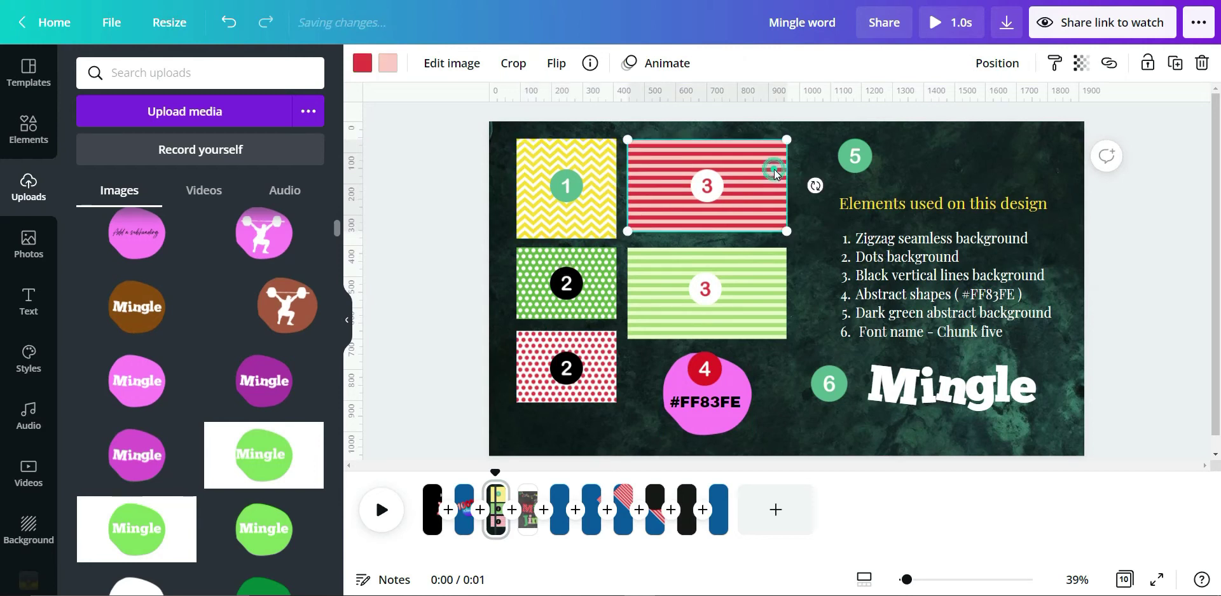
pyautogui.click(761, 291)
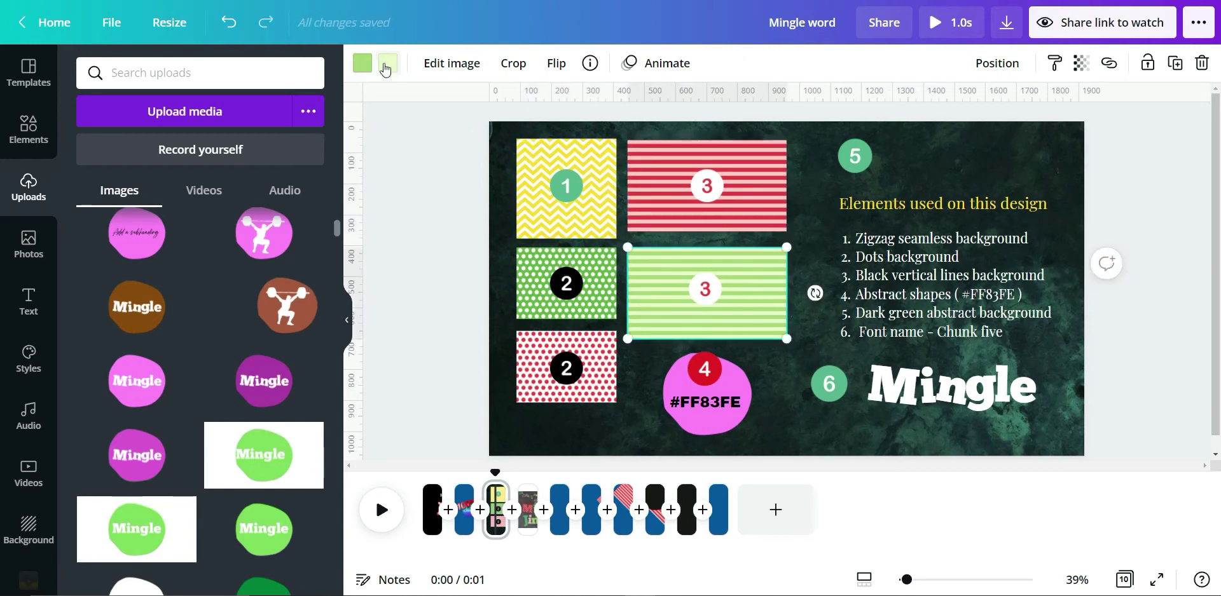
pyautogui.click(537, 149)
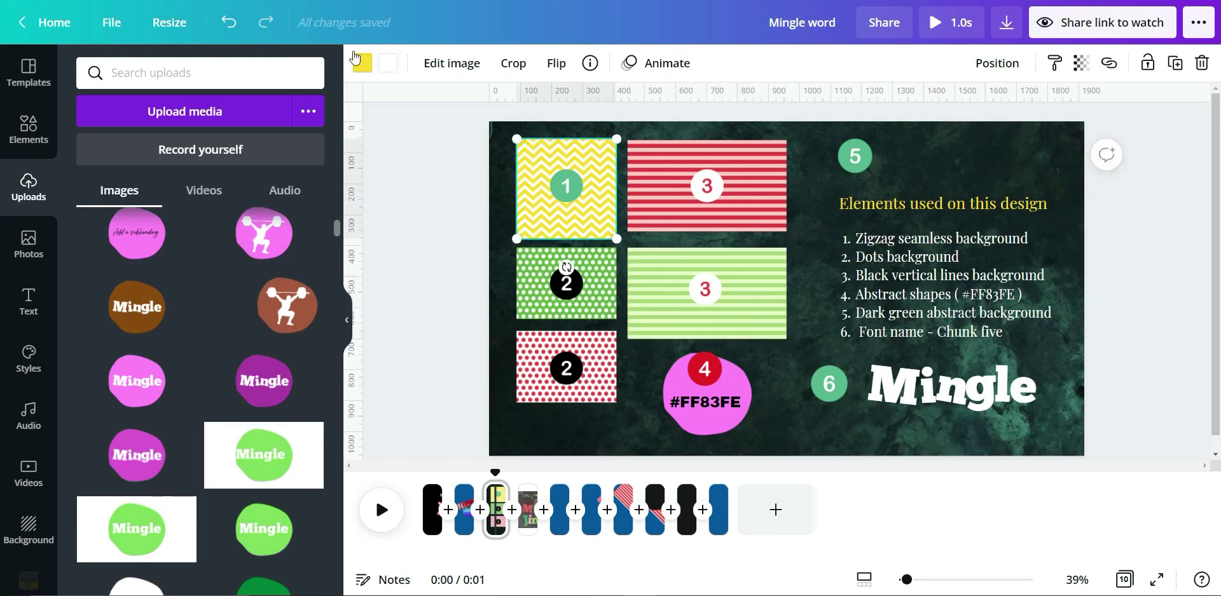
pyautogui.click(593, 265)
pyautogui.click(598, 382)
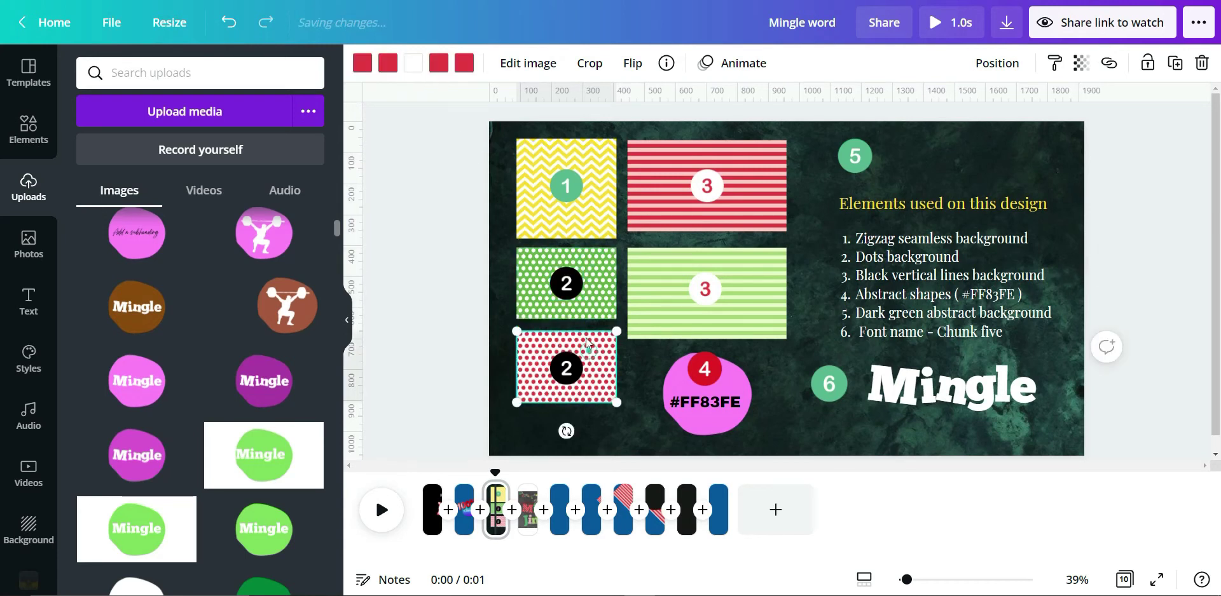
# Step: Copy the red horizontally striped pattern from the third page onto the reference page, over the upper part of the Mingle and Jingle image
pyautogui.click(743, 208)
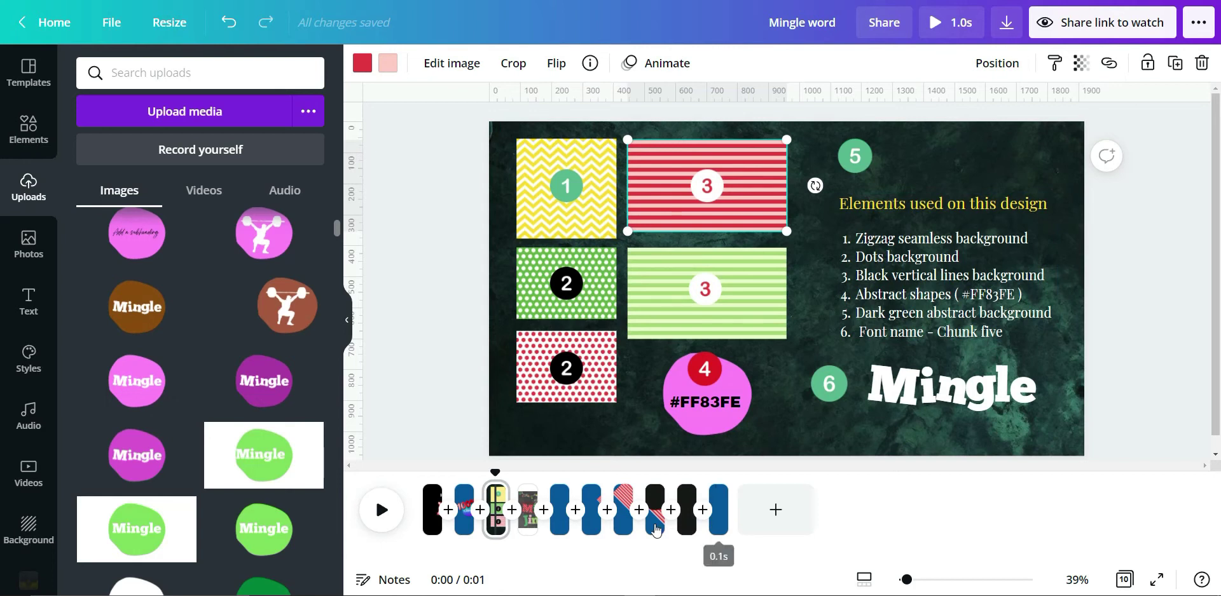
pyautogui.click(624, 509)
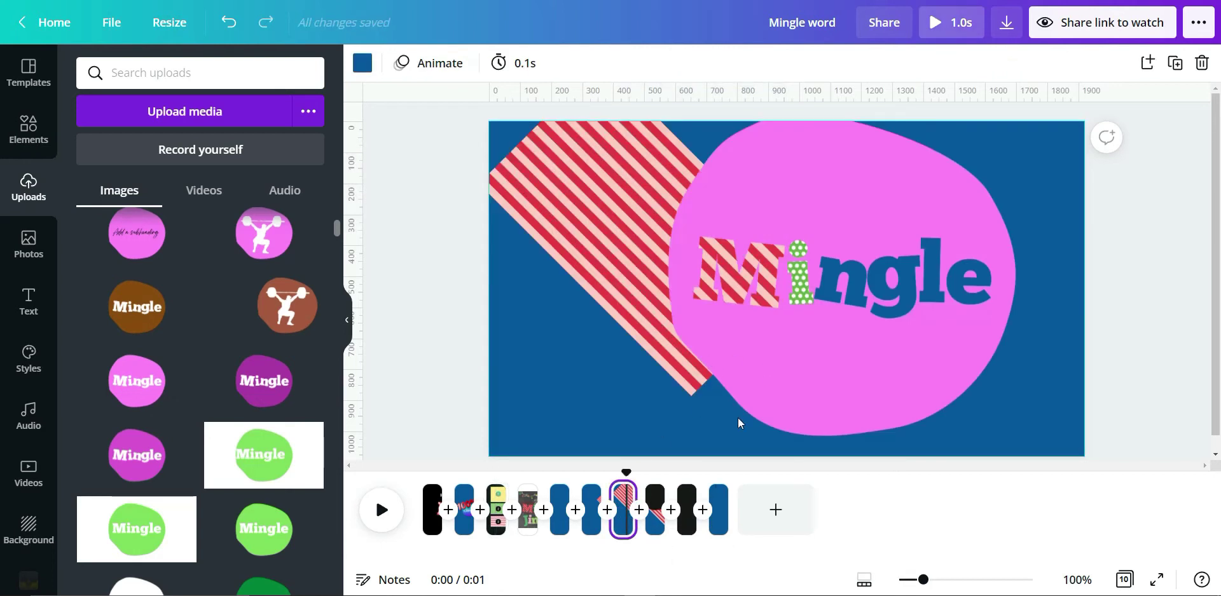
pyautogui.click(528, 516)
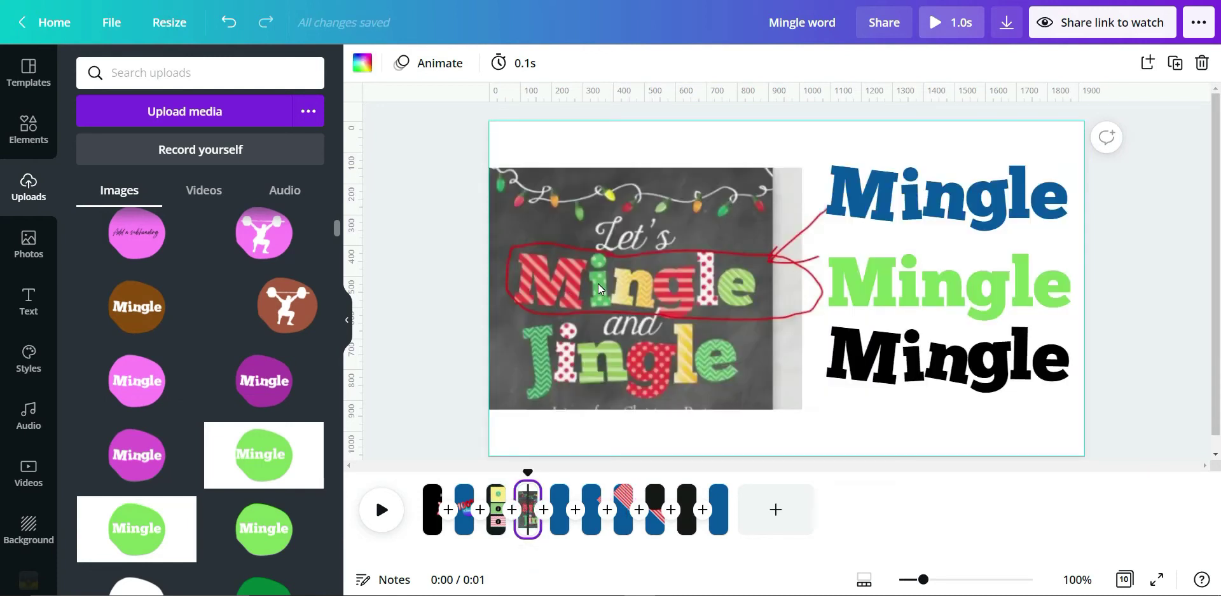
pyautogui.click(497, 515)
pyautogui.click(667, 204)
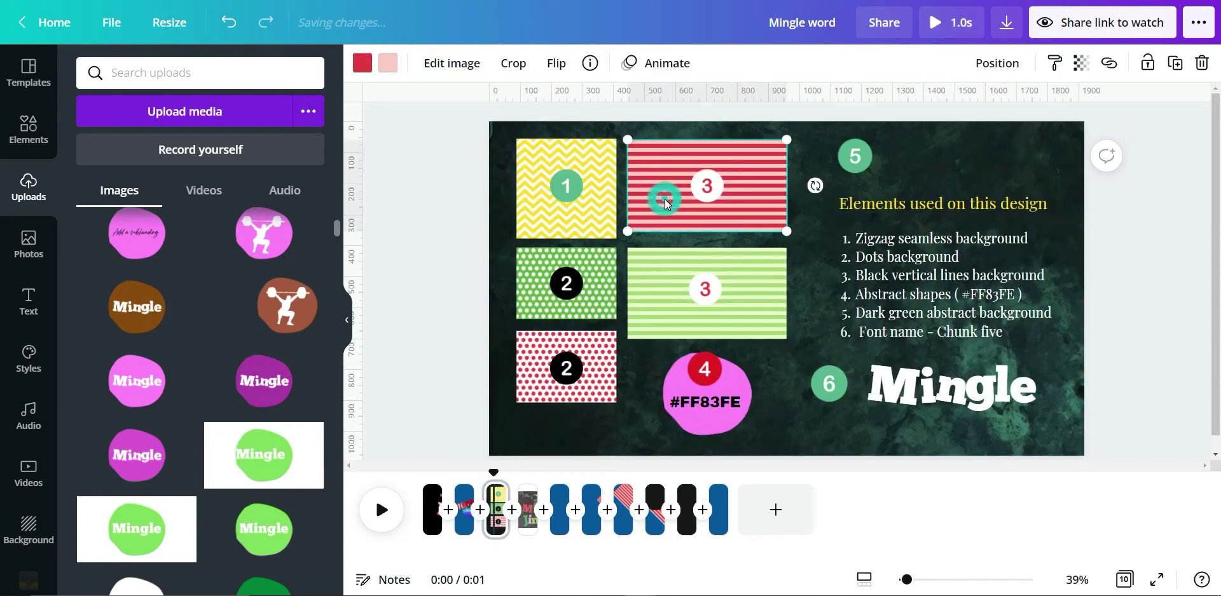
pyautogui.click(531, 509)
pyautogui.click(683, 235)
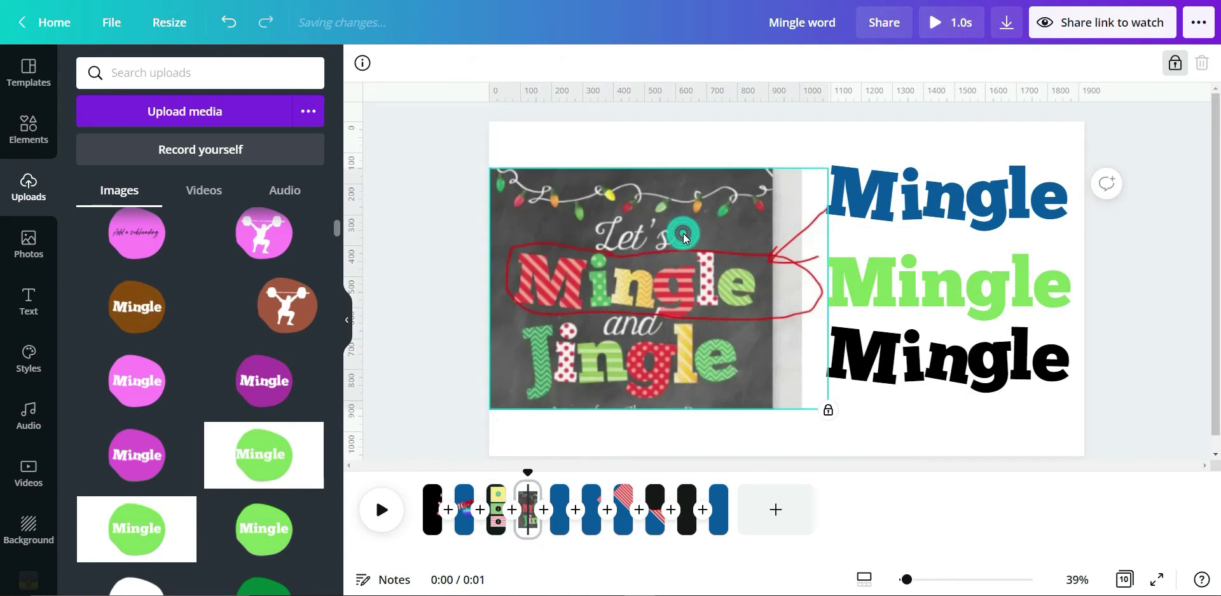
pyautogui.click(682, 234)
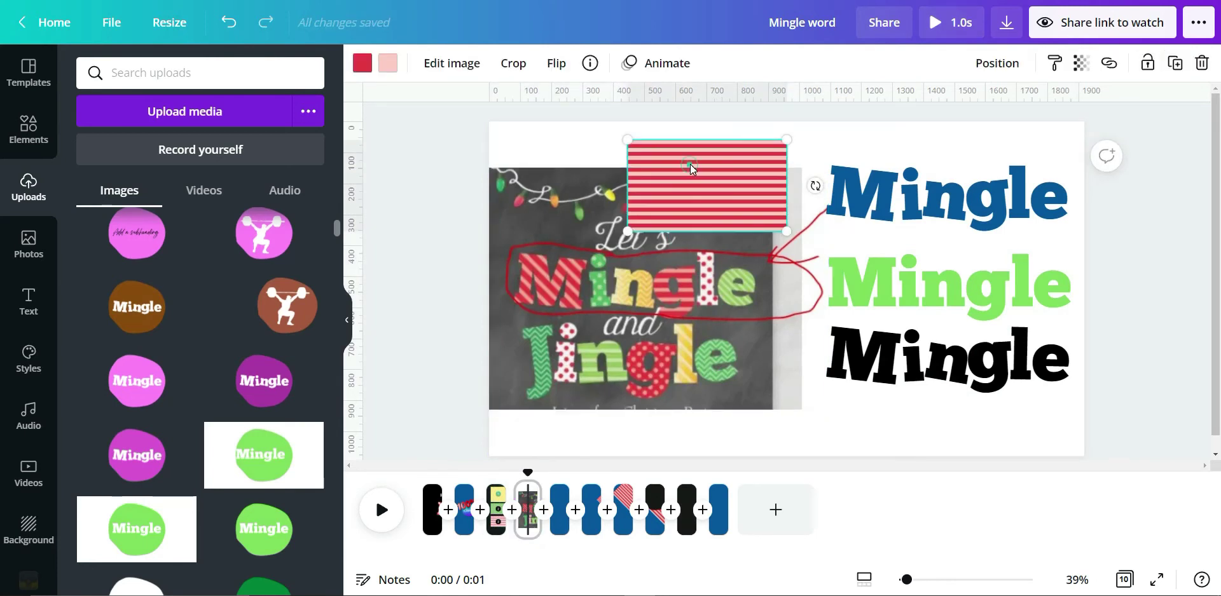
# Step: Set the copied pattern's dark stripes to red #E4353F, sampled from the lettering in the reference image
pyautogui.click(362, 63)
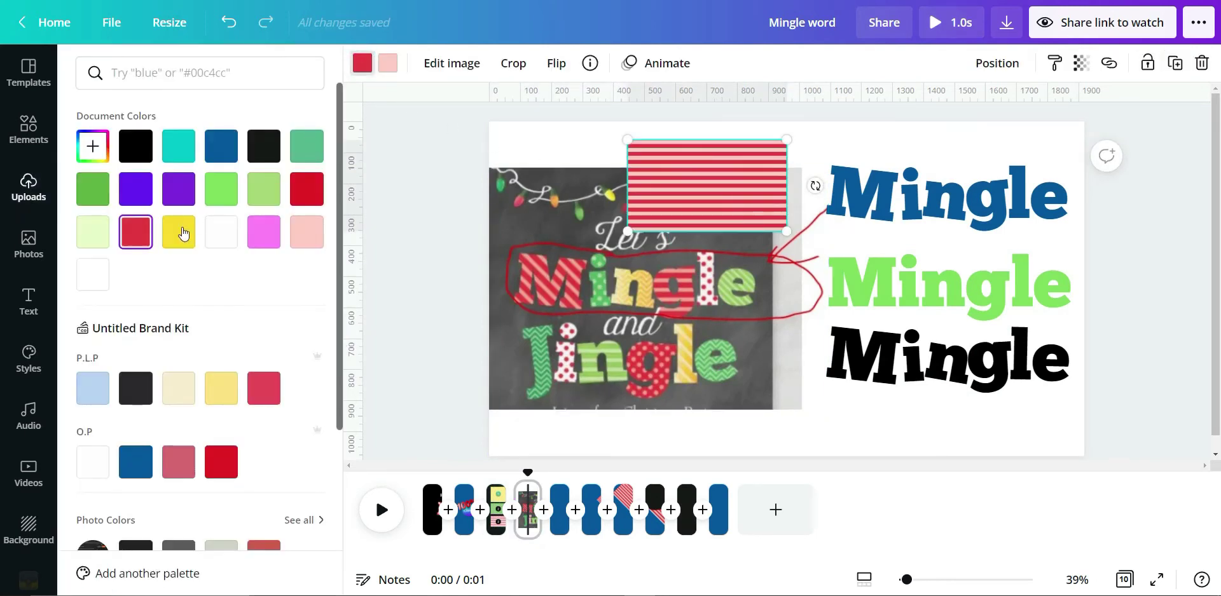
pyautogui.click(93, 145)
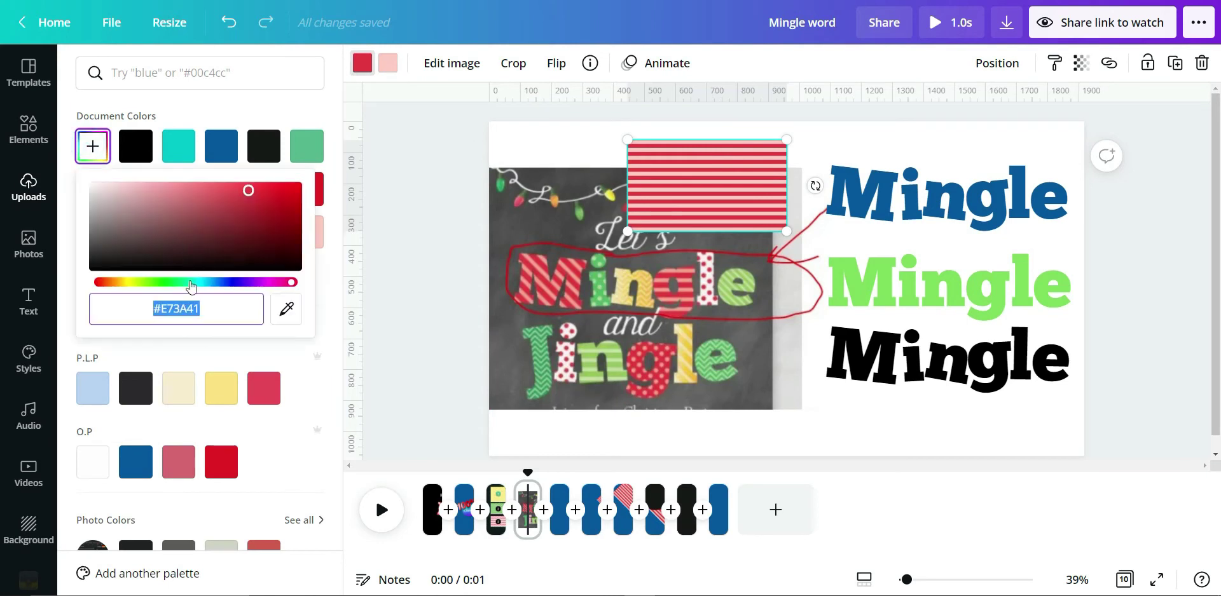
pyautogui.click(286, 309)
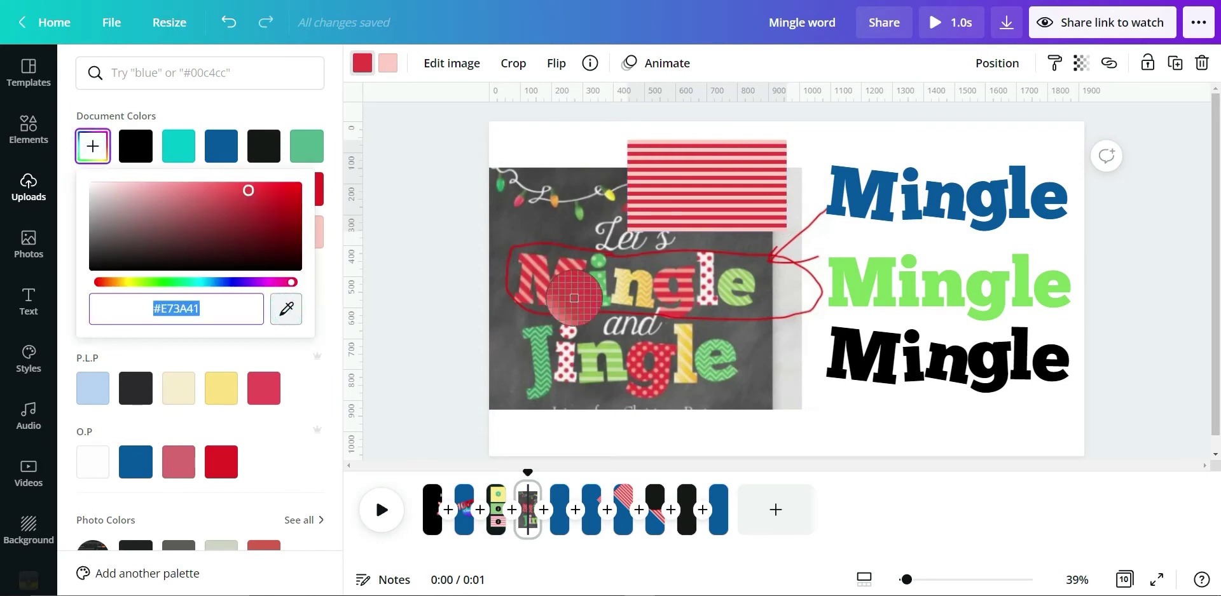
pyautogui.click(661, 370)
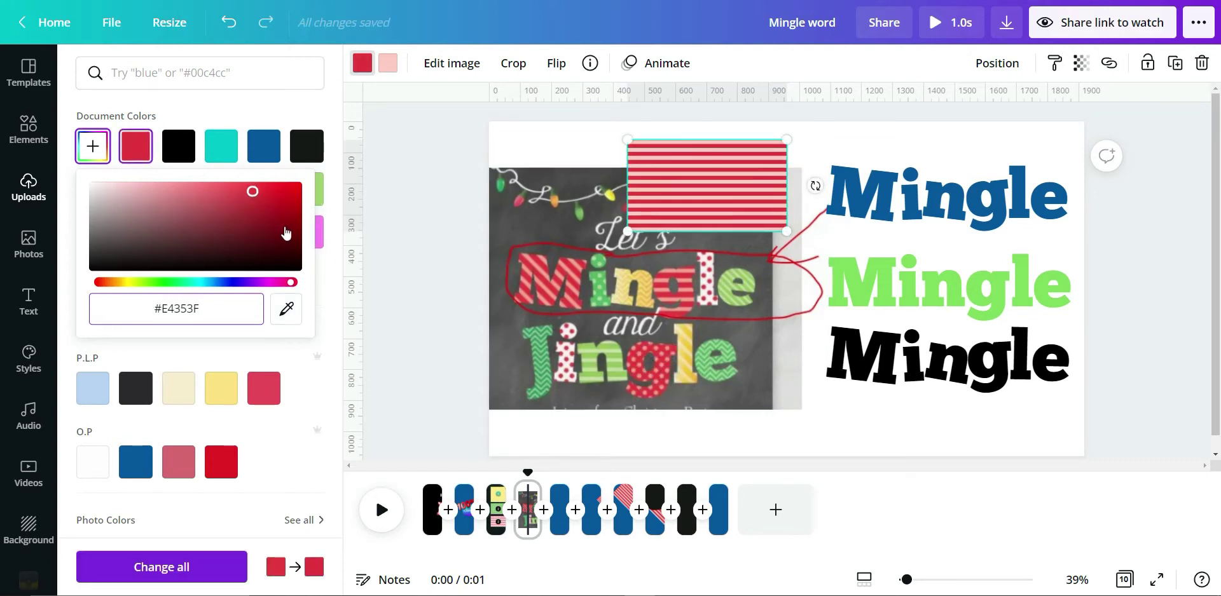
# Step: Recolour the copied pattern's dark stripes with green #3E935E sampled from the J of Jingle, and delete the copy
pyautogui.click(286, 308)
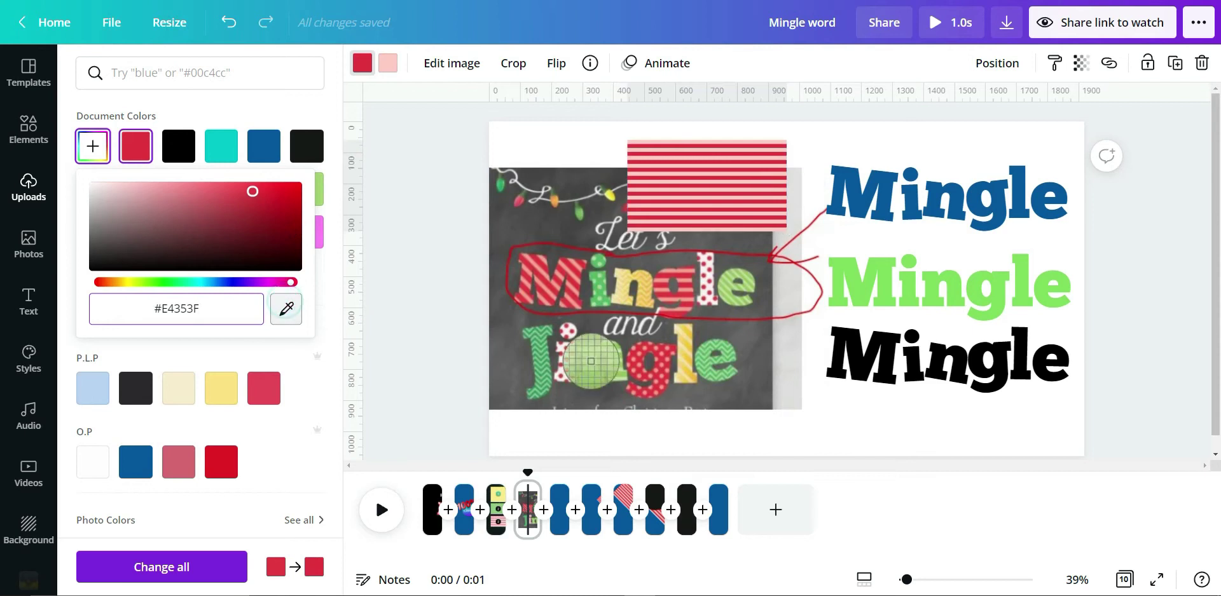
pyautogui.click(541, 355)
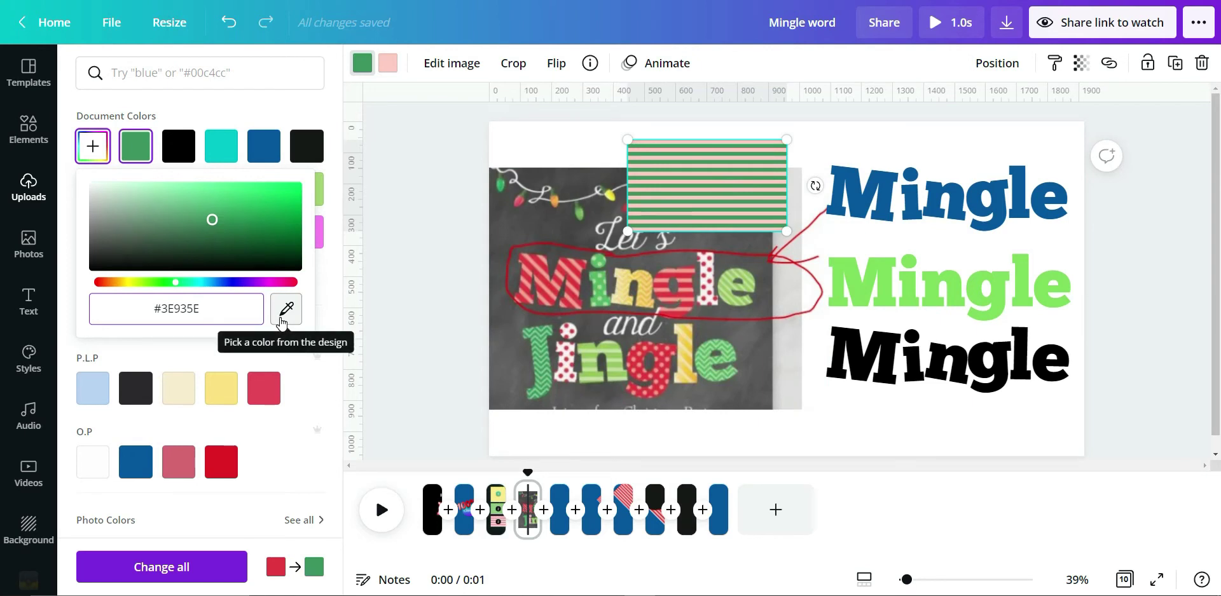
pyautogui.click(720, 197)
pyautogui.press('Delete')
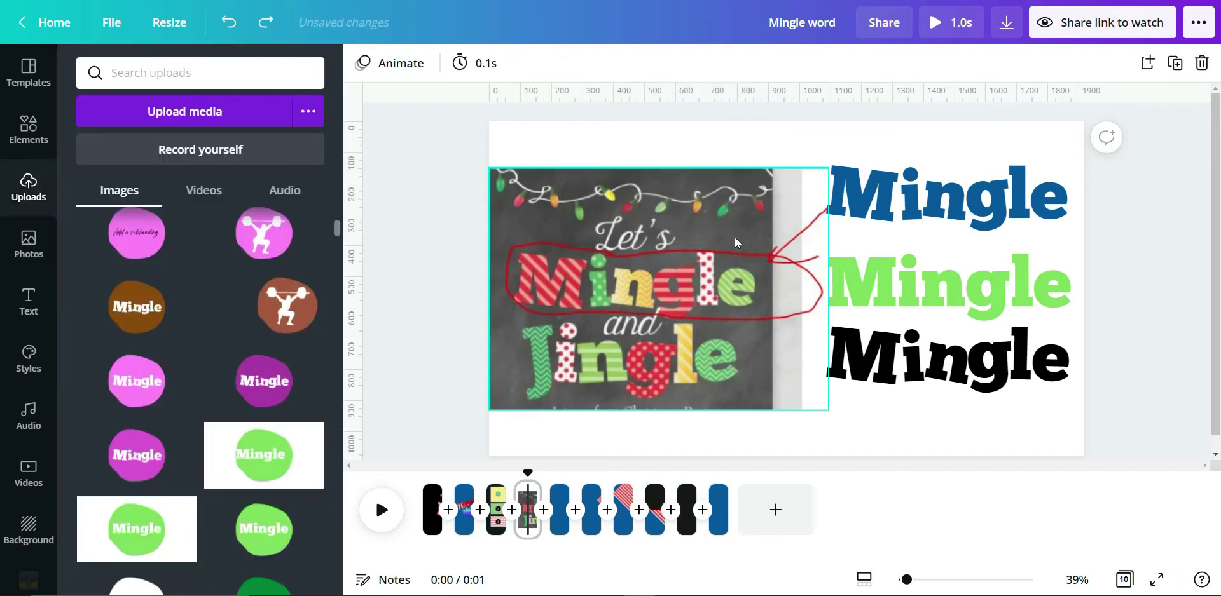
# Step: Compare the pattern-filled Mingle lettering on the sixth, seventh and eighth pages
pyautogui.click(653, 510)
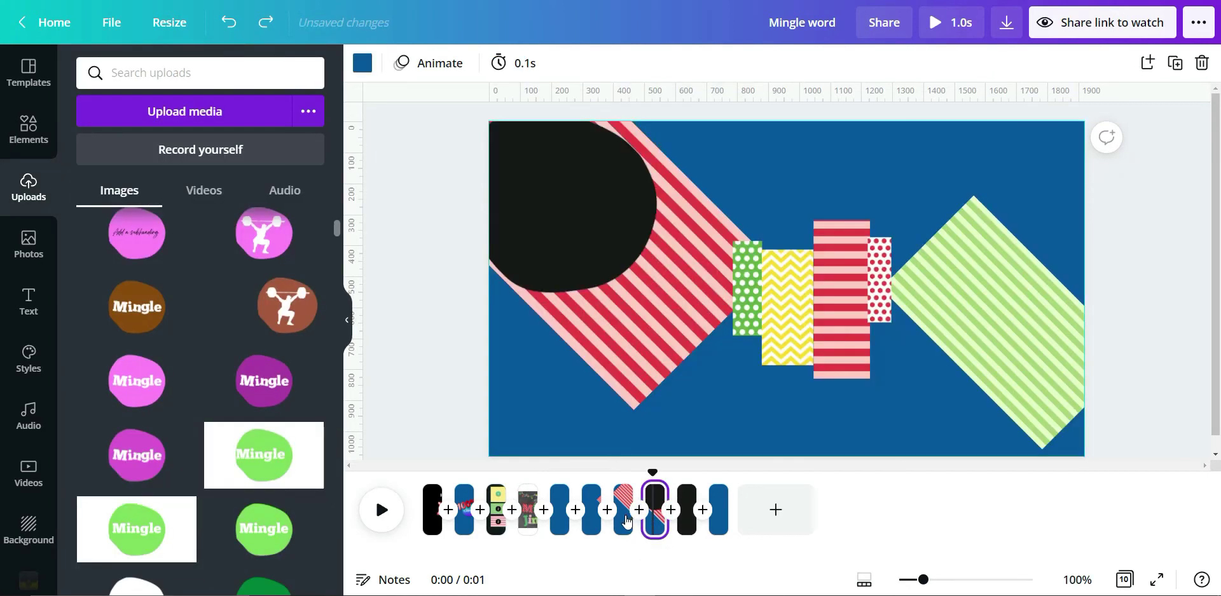
pyautogui.click(625, 519)
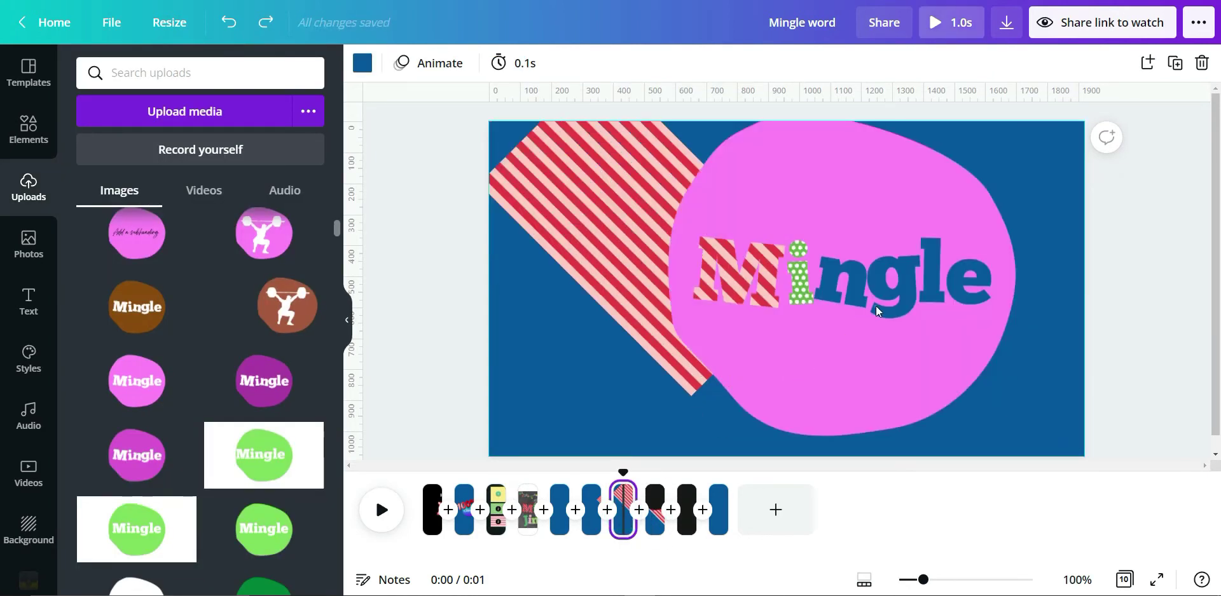
pyautogui.click(586, 200)
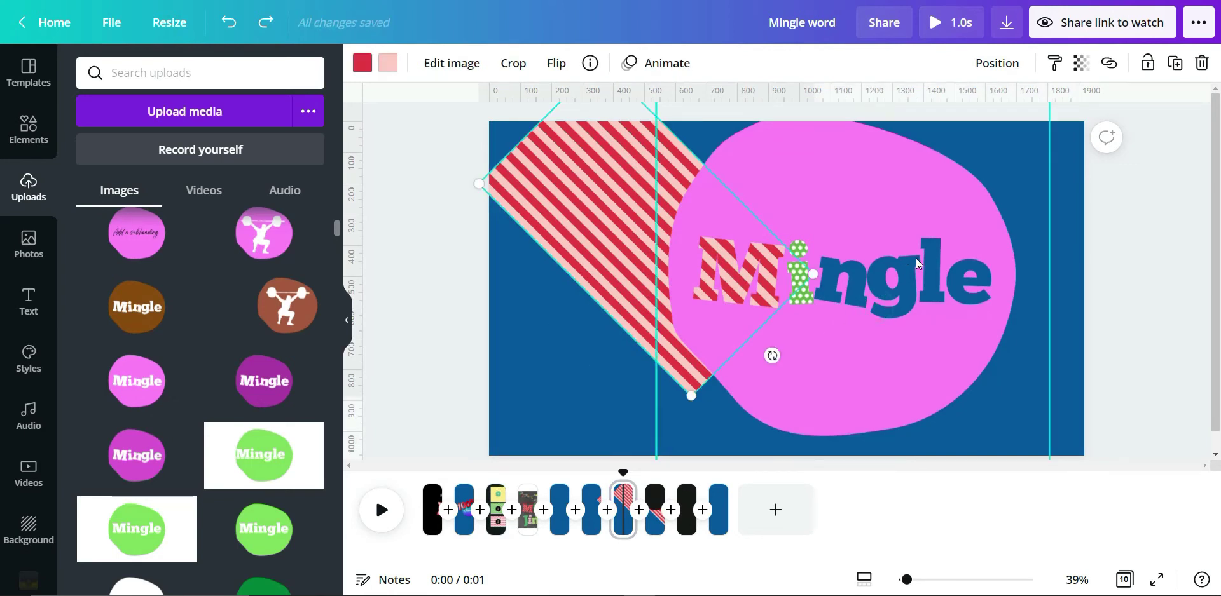
pyautogui.click(659, 524)
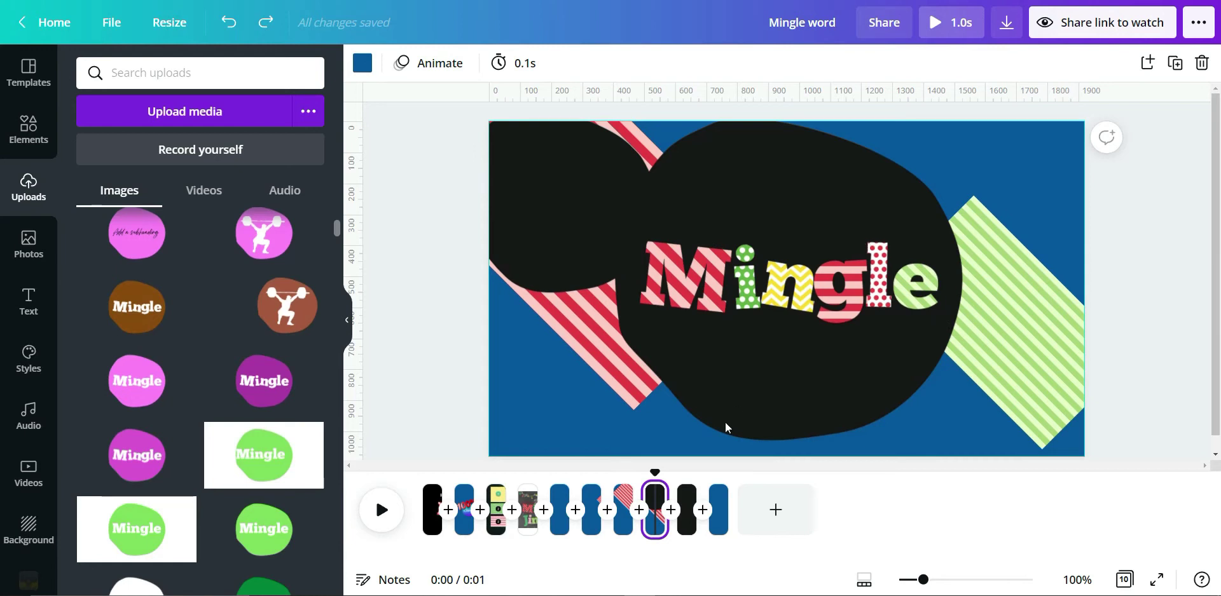
pyautogui.click(626, 506)
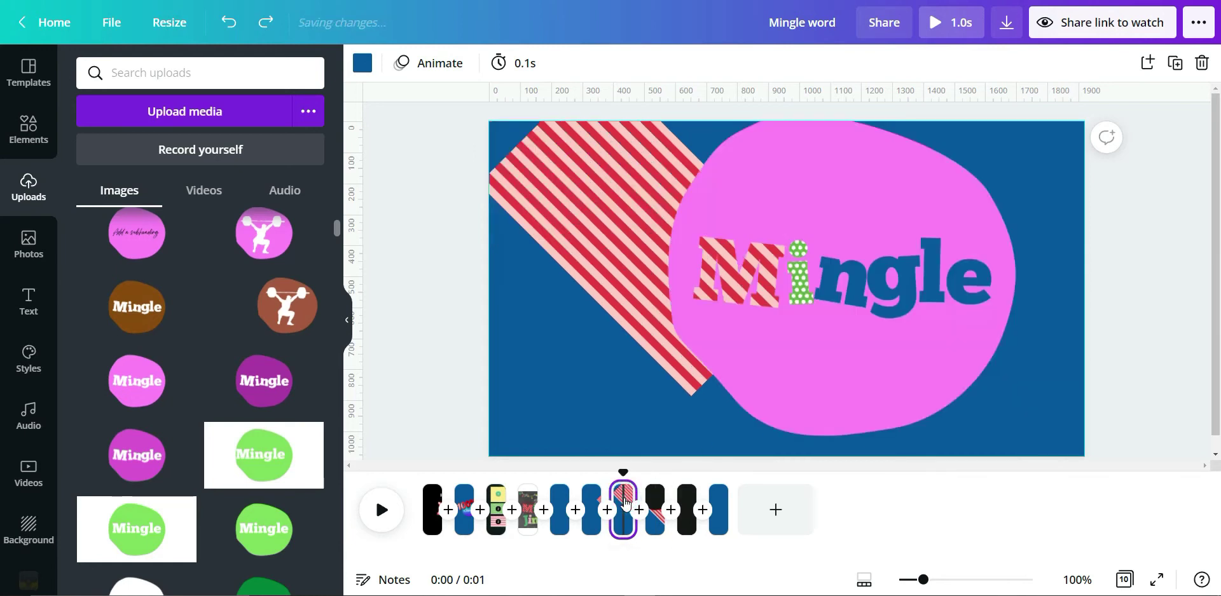
pyautogui.click(590, 506)
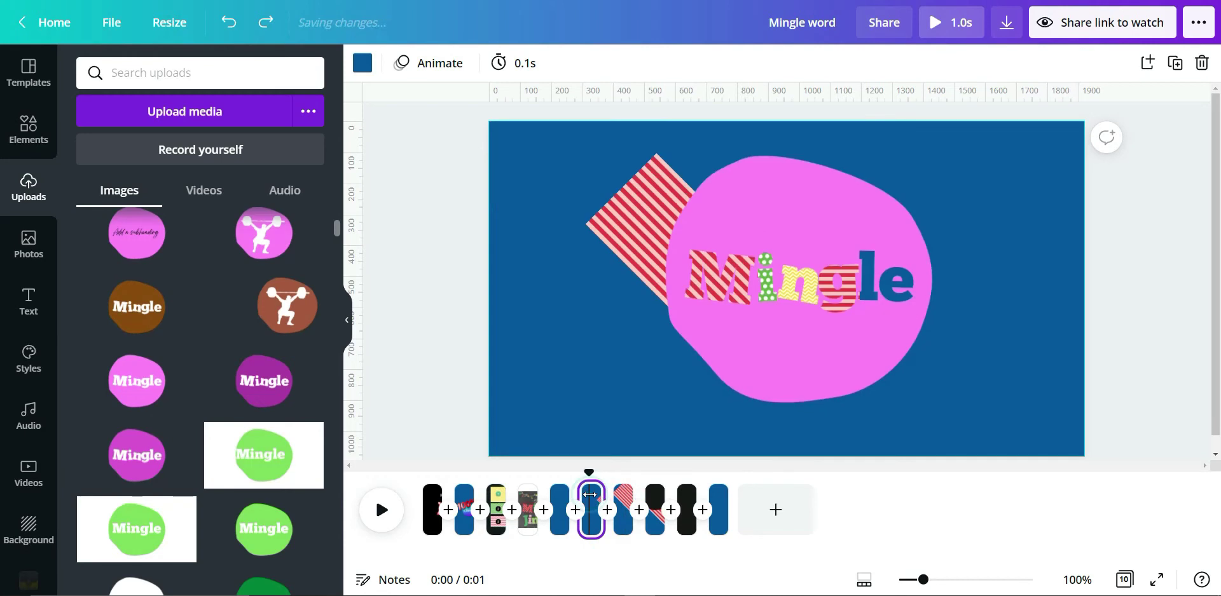
# Step: On the eighth page, reset all image adjustments of the large black Mingle cut-out shape
pyautogui.click(655, 505)
pyautogui.click(776, 196)
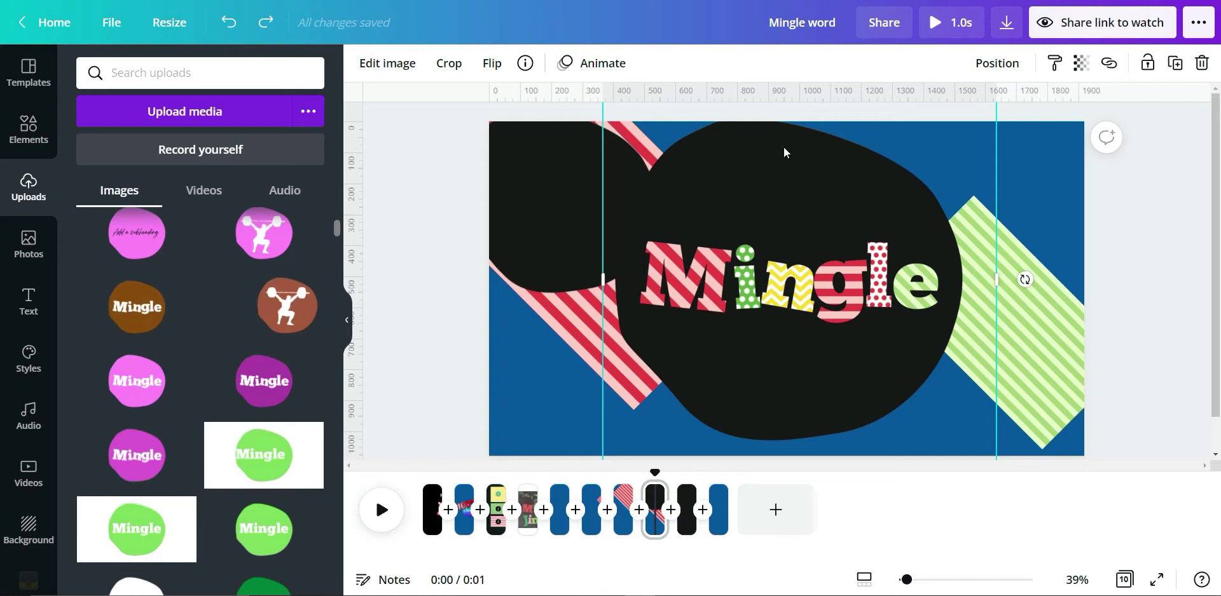
pyautogui.click(407, 72)
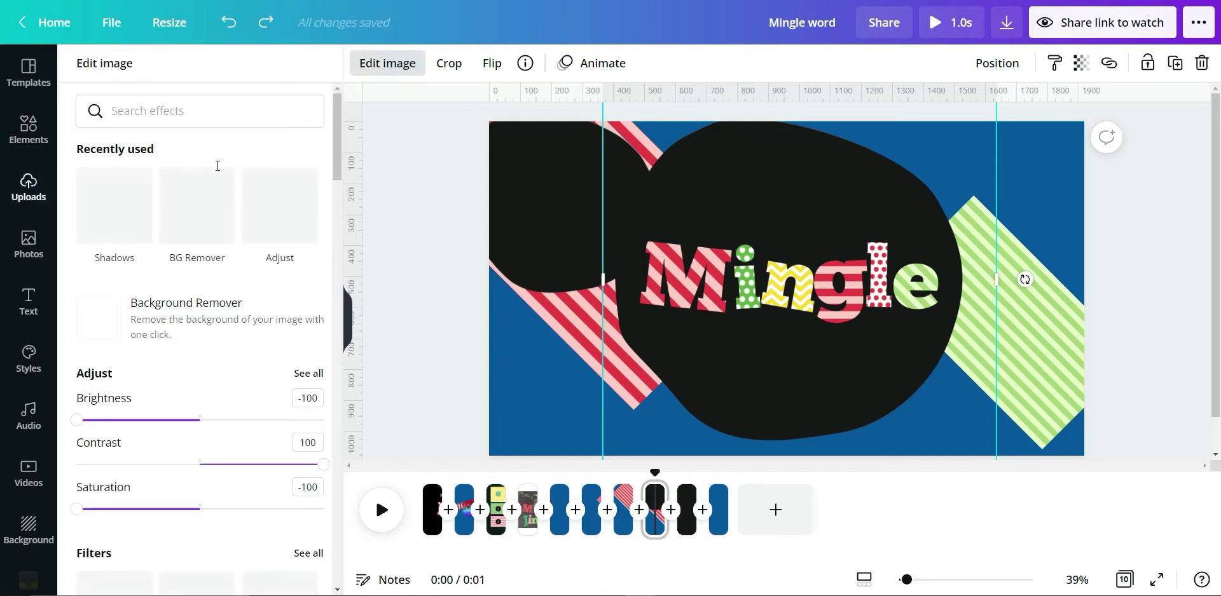
pyautogui.click(308, 373)
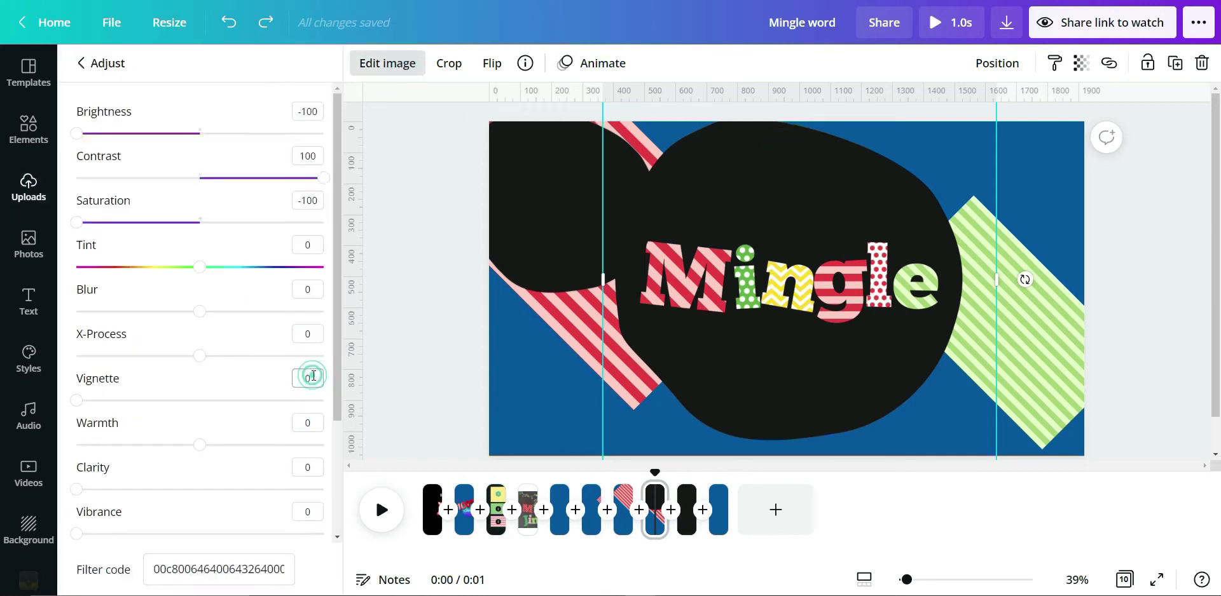
pyautogui.scroll(-3, 248, 303)
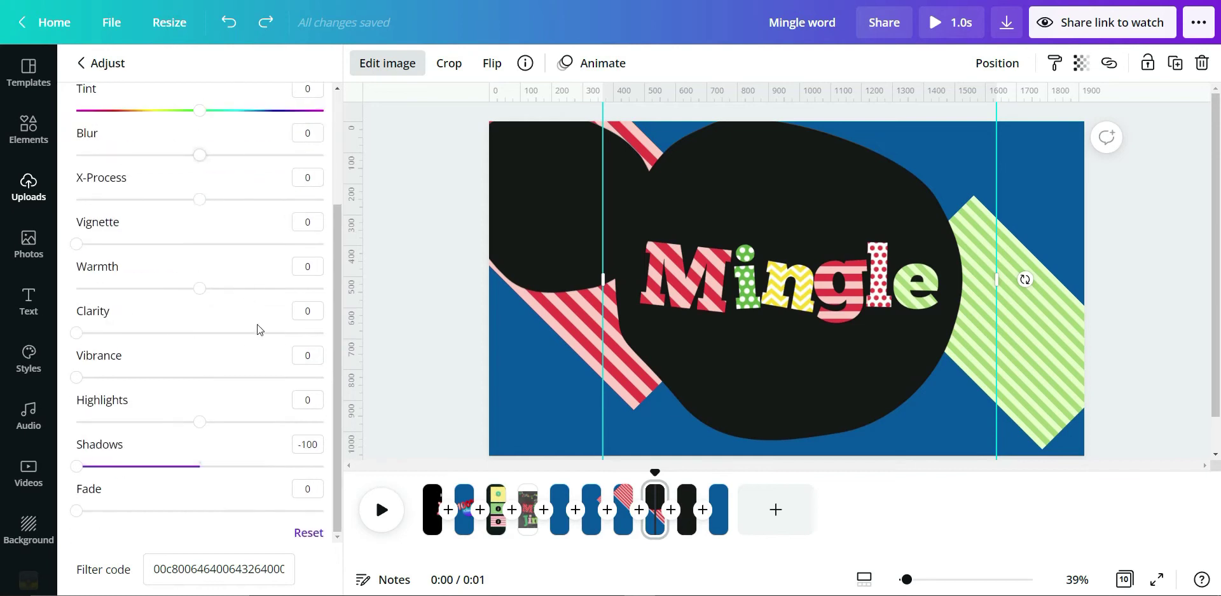
pyautogui.click(308, 535)
# Step: Recolour the plain black blob in the page's upper-left corner with the cut-out's pink from the document colours
pyautogui.click(554, 232)
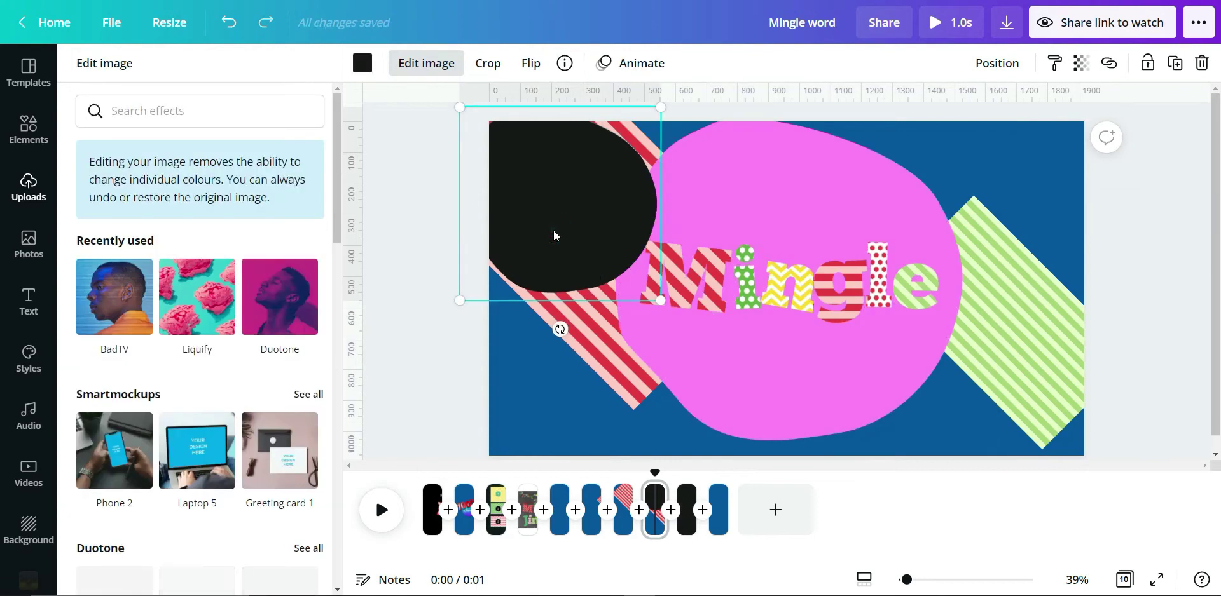
pyautogui.click(362, 63)
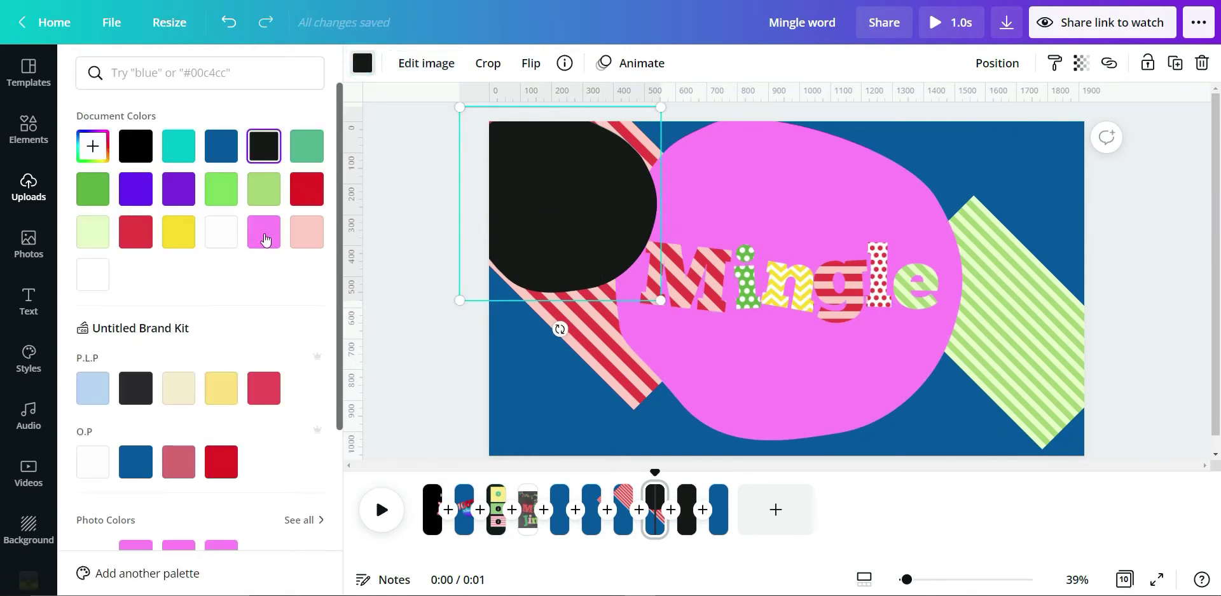
pyautogui.click(262, 233)
pyautogui.press('Escape')
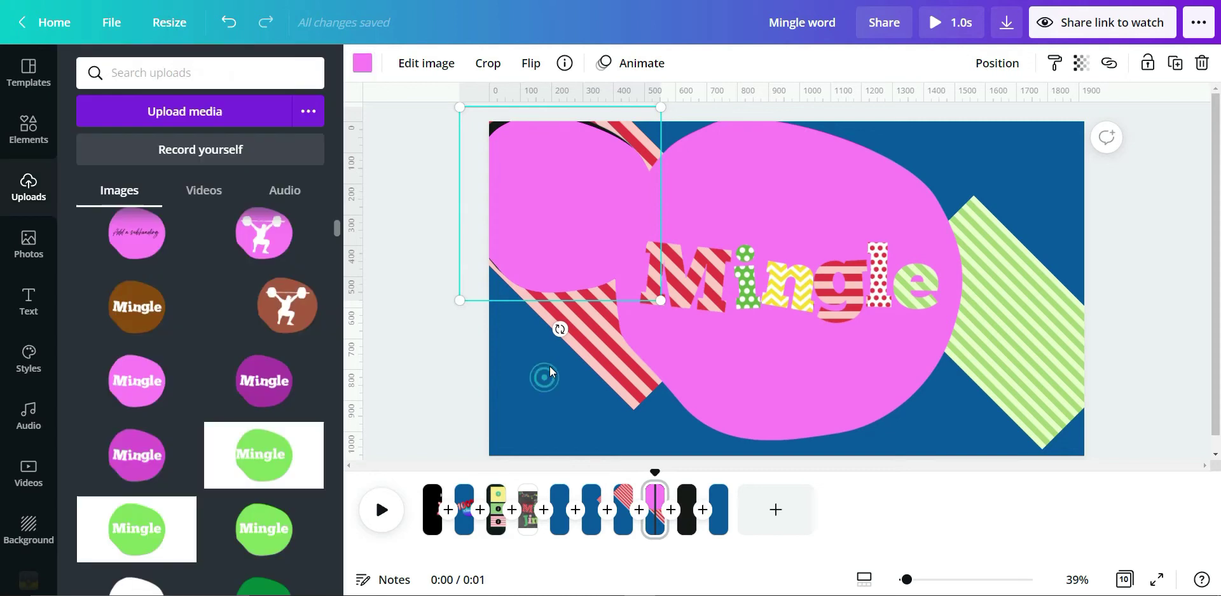
# Step: Move the recoloured pink blob aside and delete both it and the black blob beneath it, keeping the Mingle cut-out
pyautogui.moveTo(568, 201); pyautogui.dragTo(454, 152)
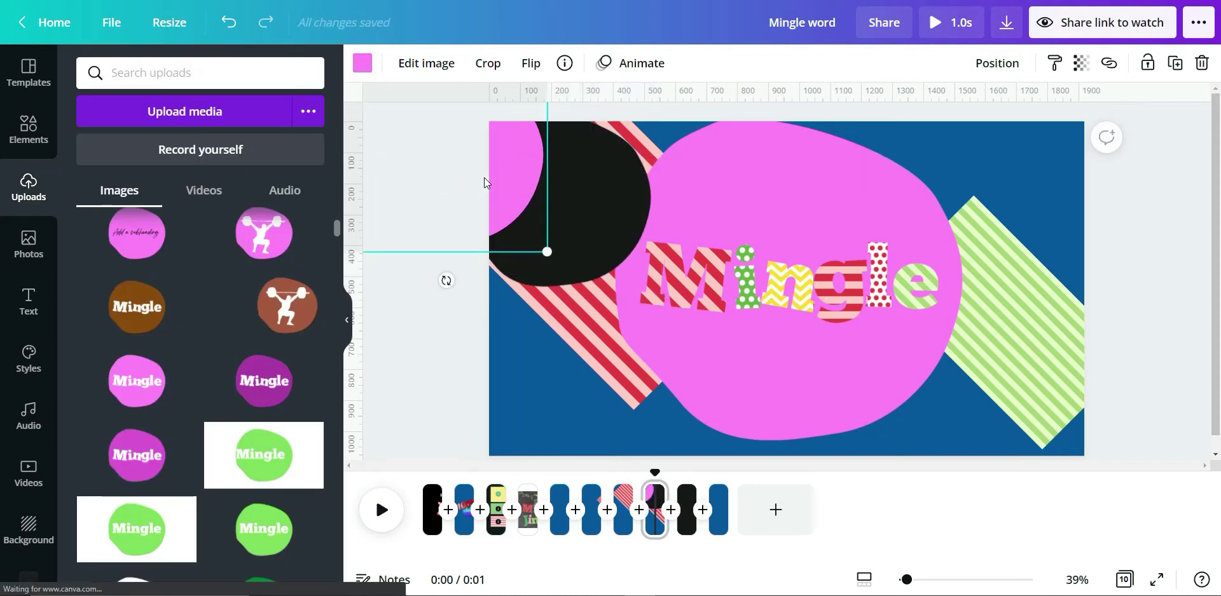
pyautogui.press('Delete')
pyautogui.click(541, 191)
pyautogui.press('Delete')
pyautogui.click(774, 194)
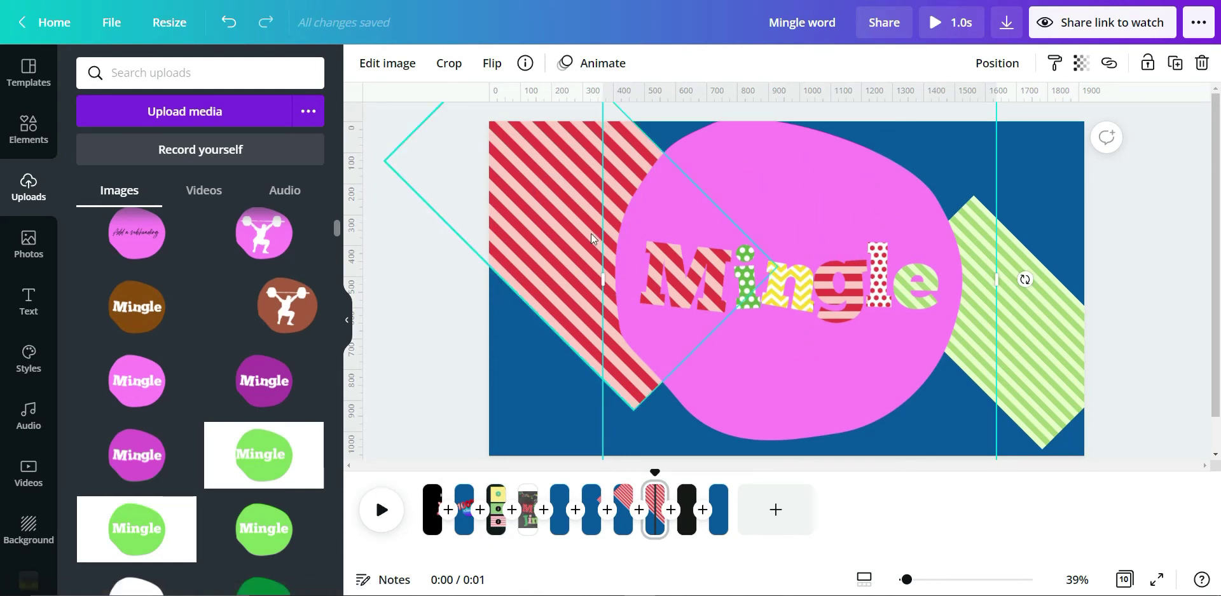
# Step: Search the graphics elements for "abstract shapes" and add the round brown blob to the page
pyautogui.click(28, 127)
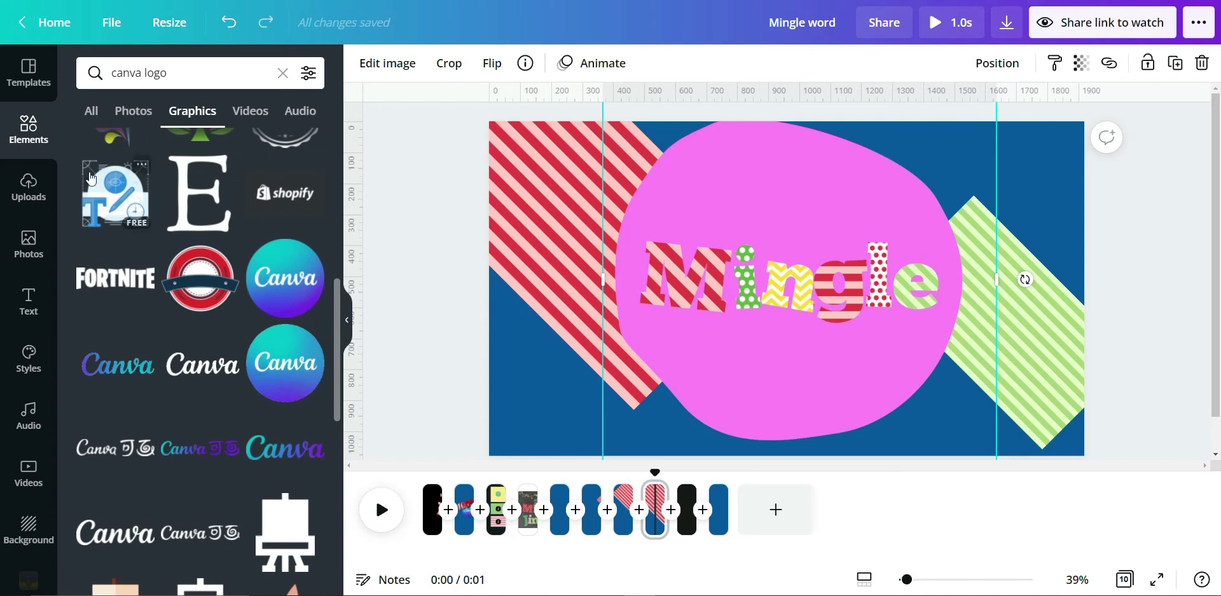
pyautogui.click(191, 73)
pyautogui.write('a')
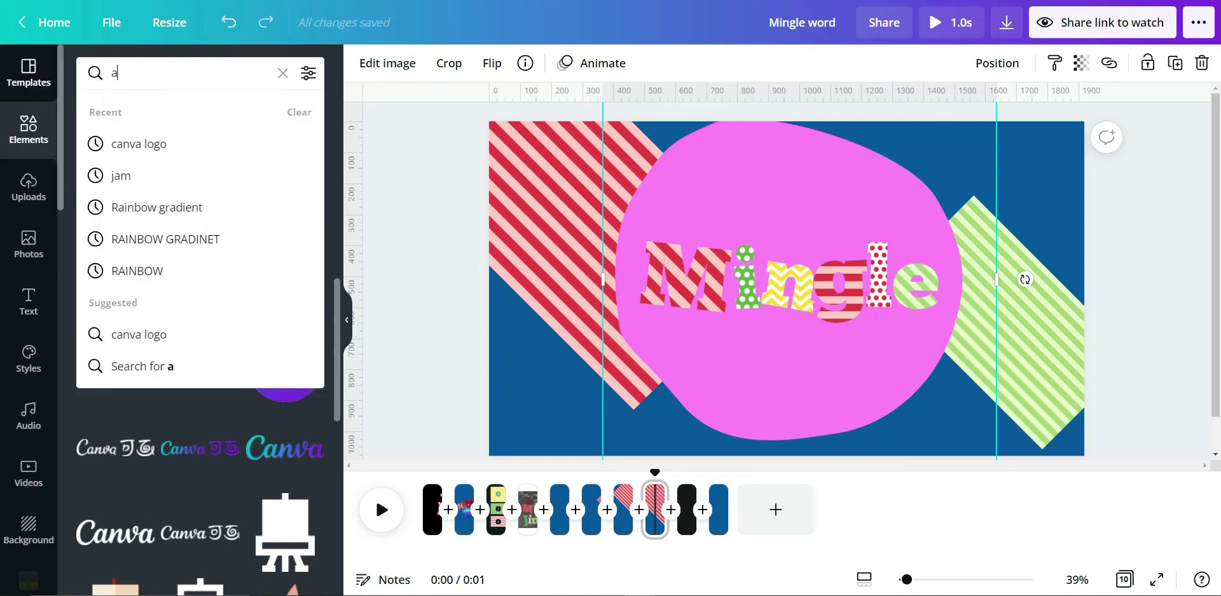
pyautogui.write('bstract shapes')
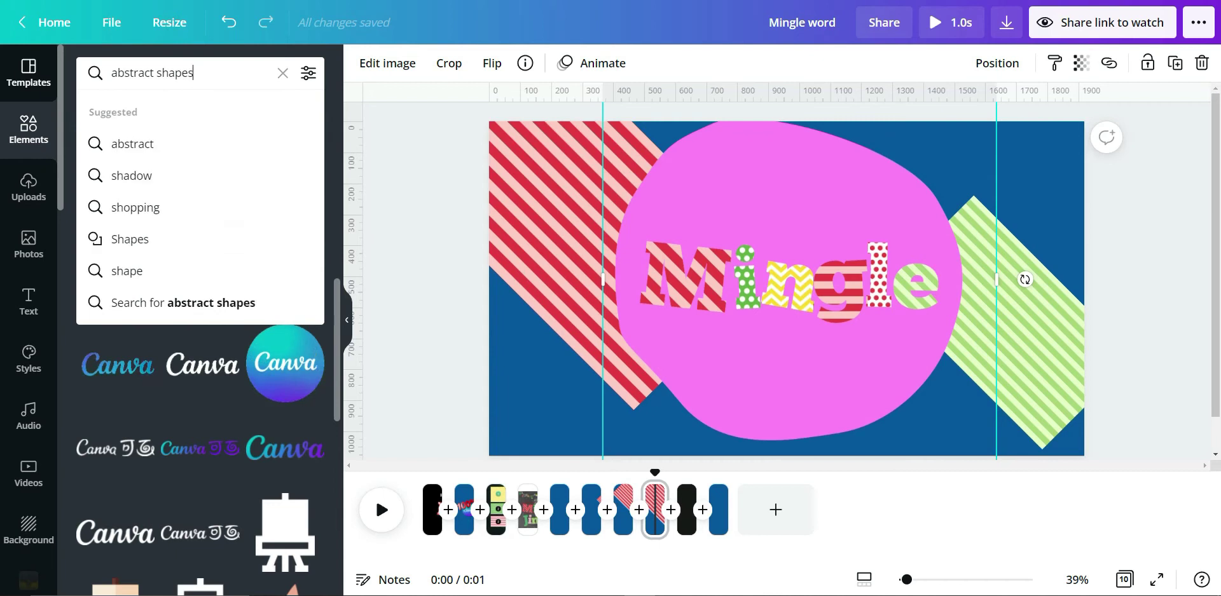
pyautogui.press('Return')
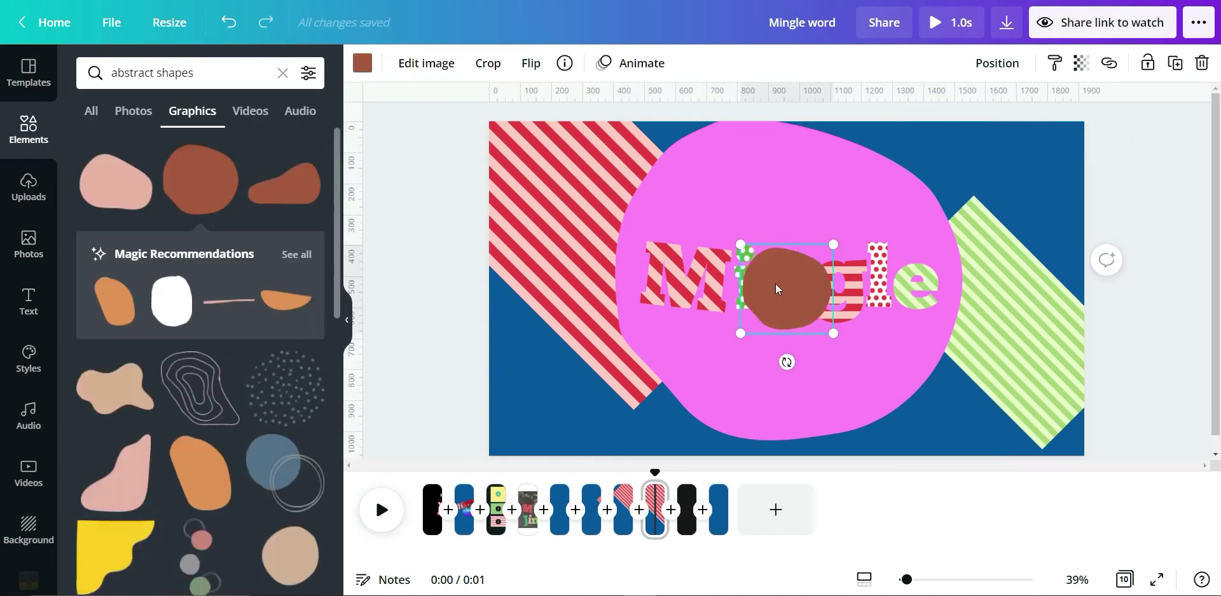
# Step: Move the brown blob to the page's upper-left corner and enlarge it to cover the upper end of the red-striped pattern
pyautogui.moveTo(776, 284); pyautogui.dragTo(623, 171)
pyautogui.moveTo(589, 216); pyautogui.dragTo(576, 139)
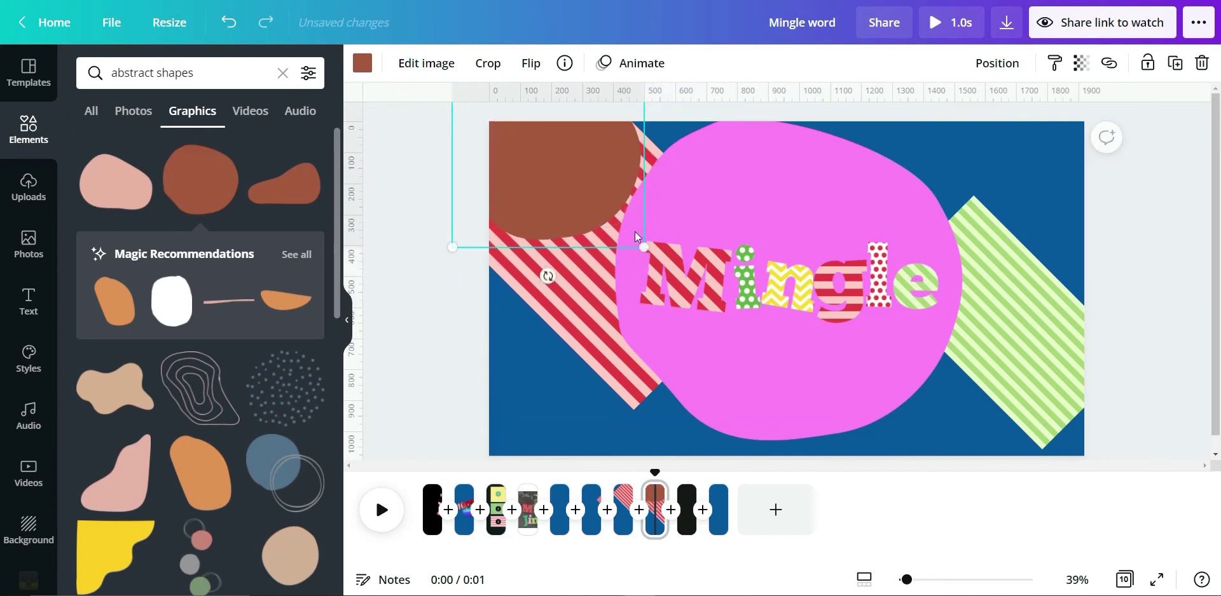
pyautogui.moveTo(642, 247); pyautogui.dragTo(675, 269)
pyautogui.click(611, 170)
pyautogui.moveTo(611, 170); pyautogui.dragTo(621, 163)
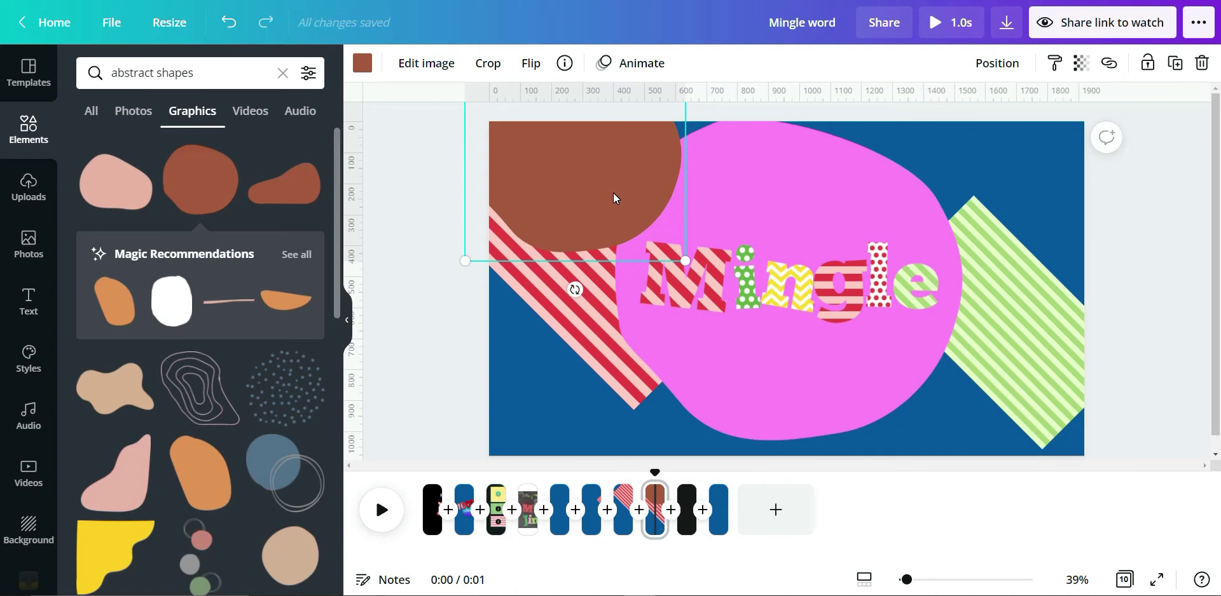
pyautogui.moveTo(614, 199); pyautogui.dragTo(745, 208)
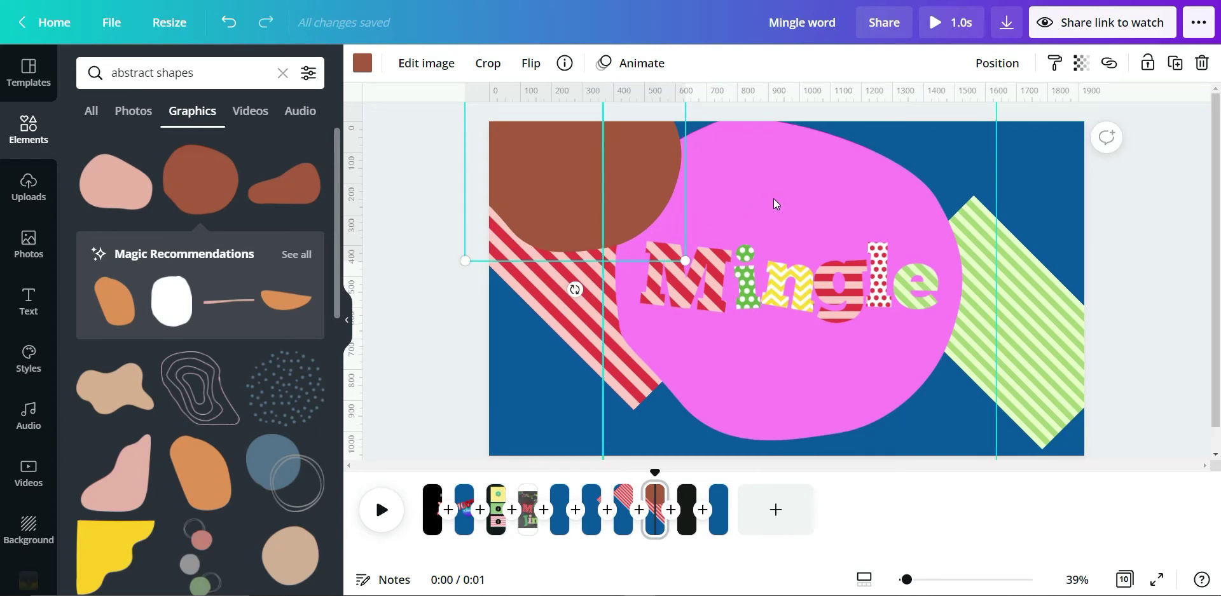
# Step: Recolour the brown blob with the pink sampled from the Mingle cut-out
pyautogui.click(773, 198)
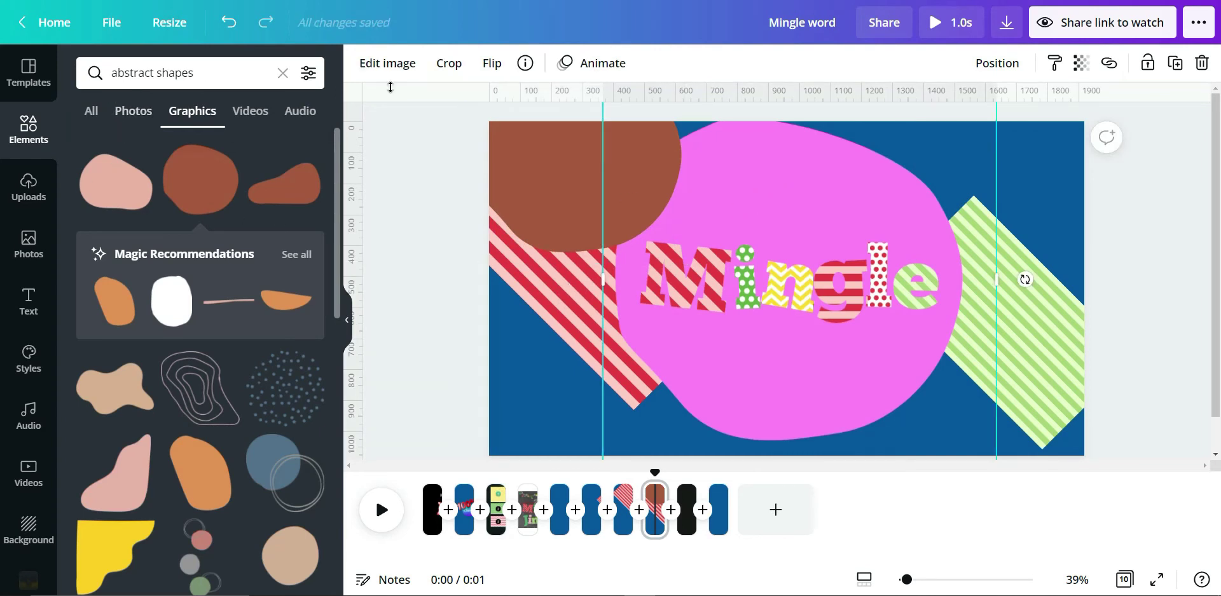
pyautogui.click(540, 163)
pyautogui.click(367, 69)
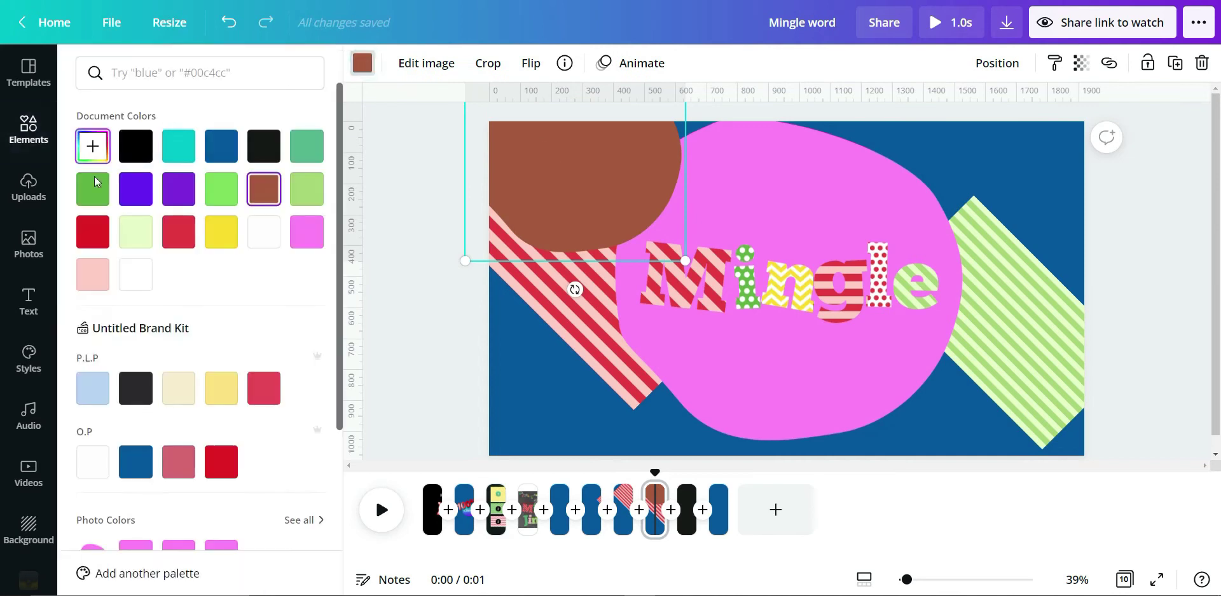
pyautogui.click(93, 146)
pyautogui.click(286, 309)
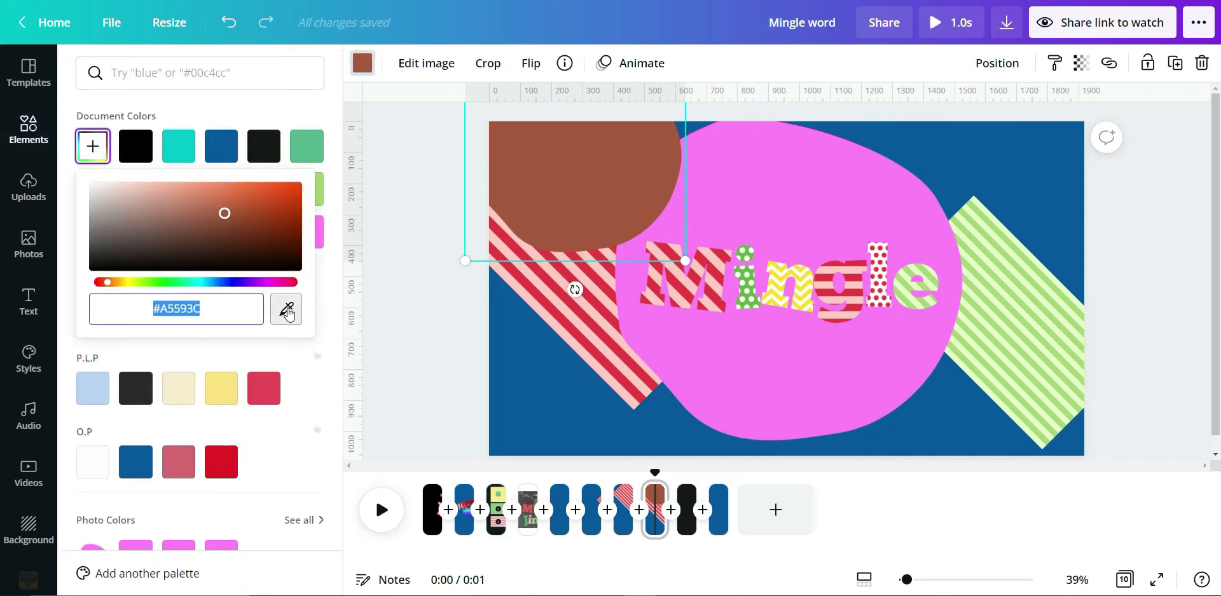
pyautogui.click(672, 197)
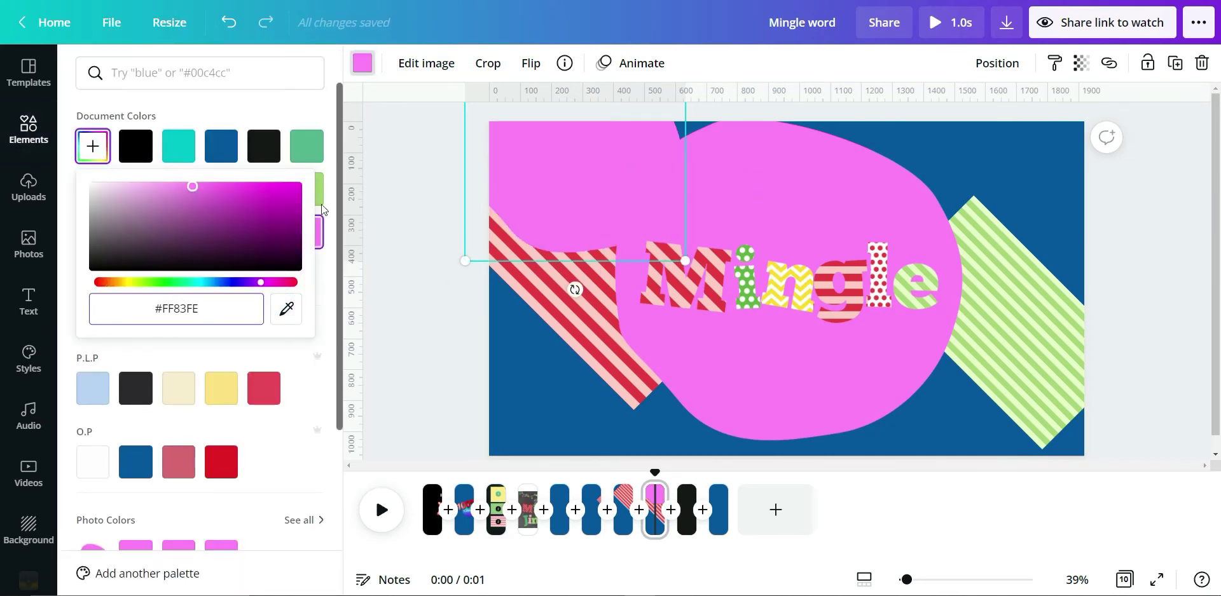
pyautogui.click(409, 187)
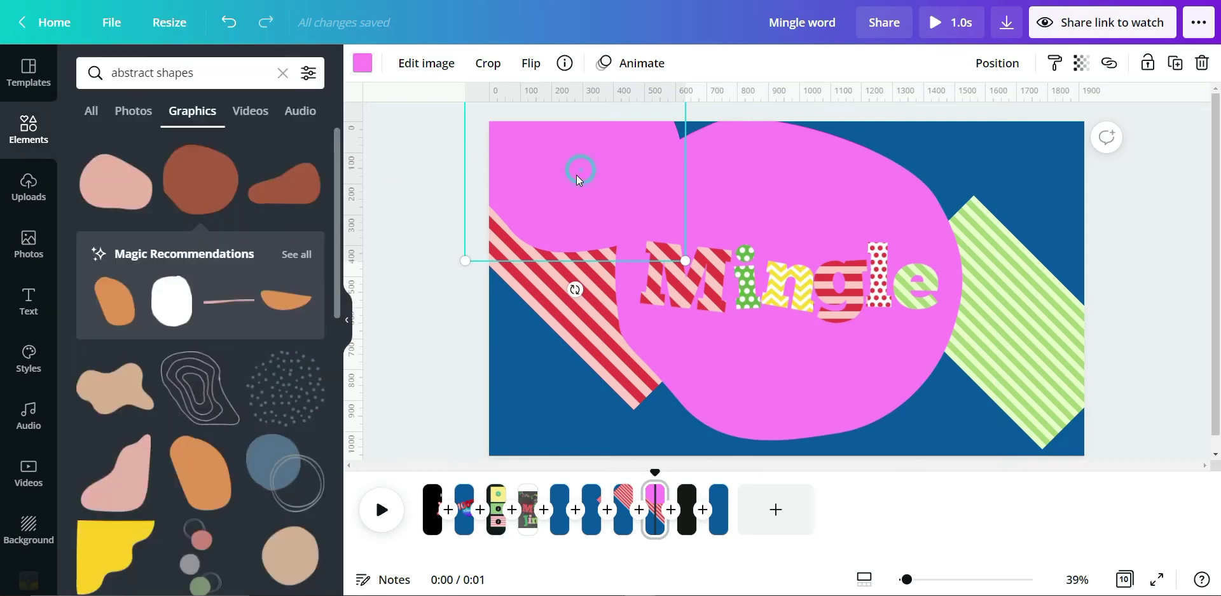
# Step: Spread copies of the pink blob around the Mingle lettering to cover the remaining striped patterns and blue background
pyautogui.moveTo(575, 176); pyautogui.dragTo(998, 211)
pyautogui.moveTo(955, 178); pyautogui.dragTo(1082, 357)
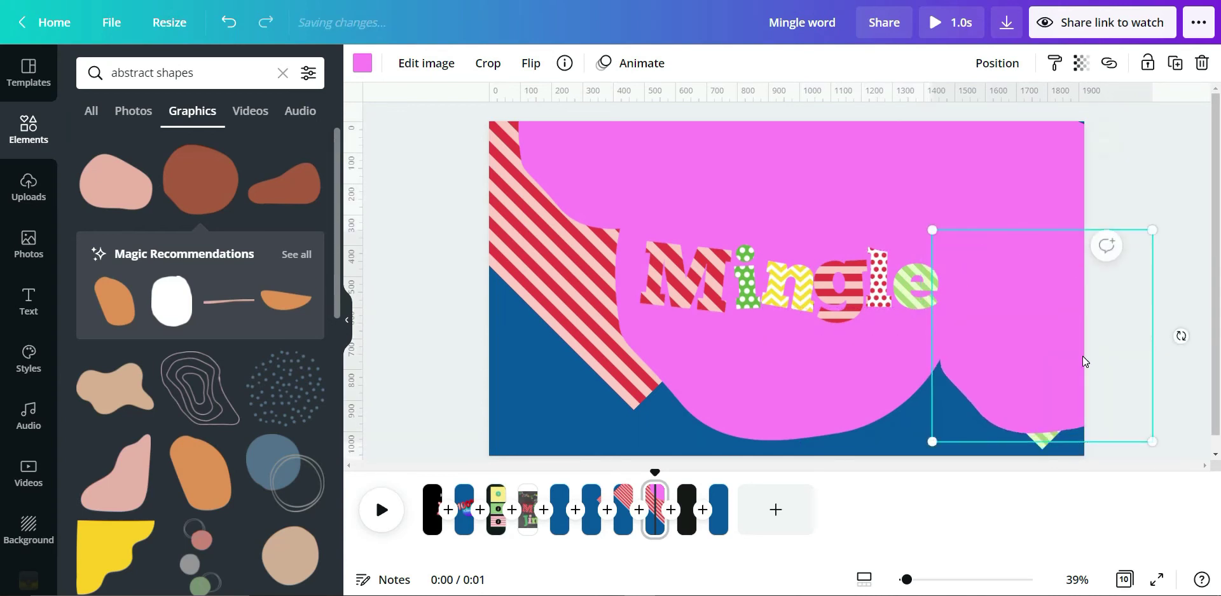
pyautogui.moveTo(1040, 403); pyautogui.dragTo(693, 398)
pyautogui.moveTo(811, 342); pyautogui.dragTo(880, 330)
pyautogui.moveTo(795, 430); pyautogui.dragTo(520, 157)
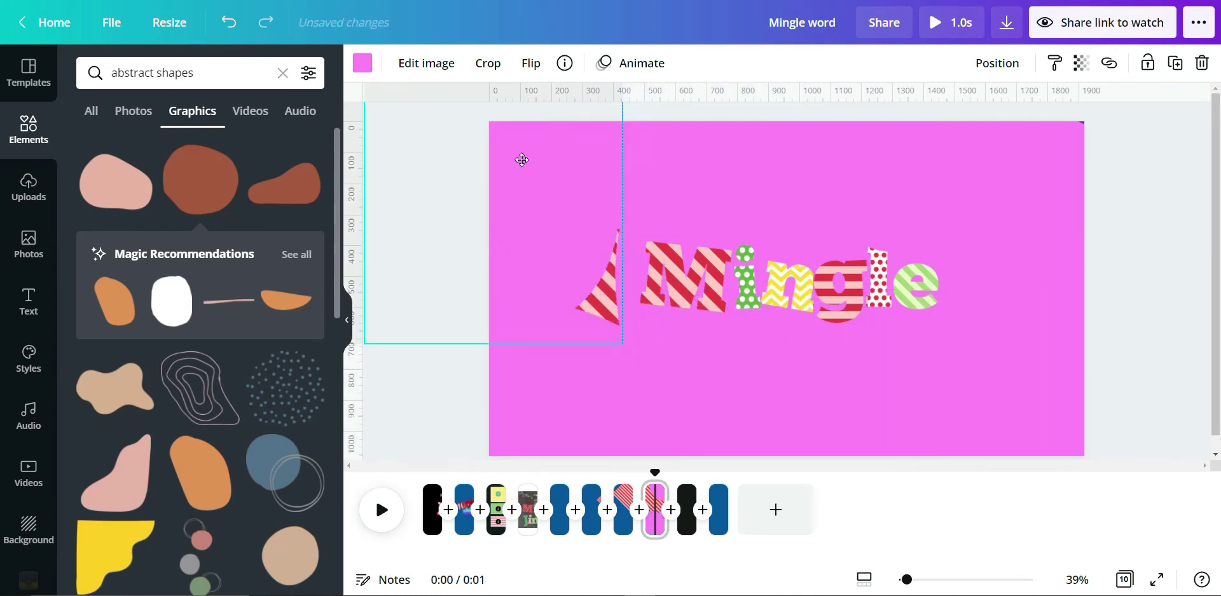
pyautogui.moveTo(547, 240); pyautogui.dragTo(1033, 418)
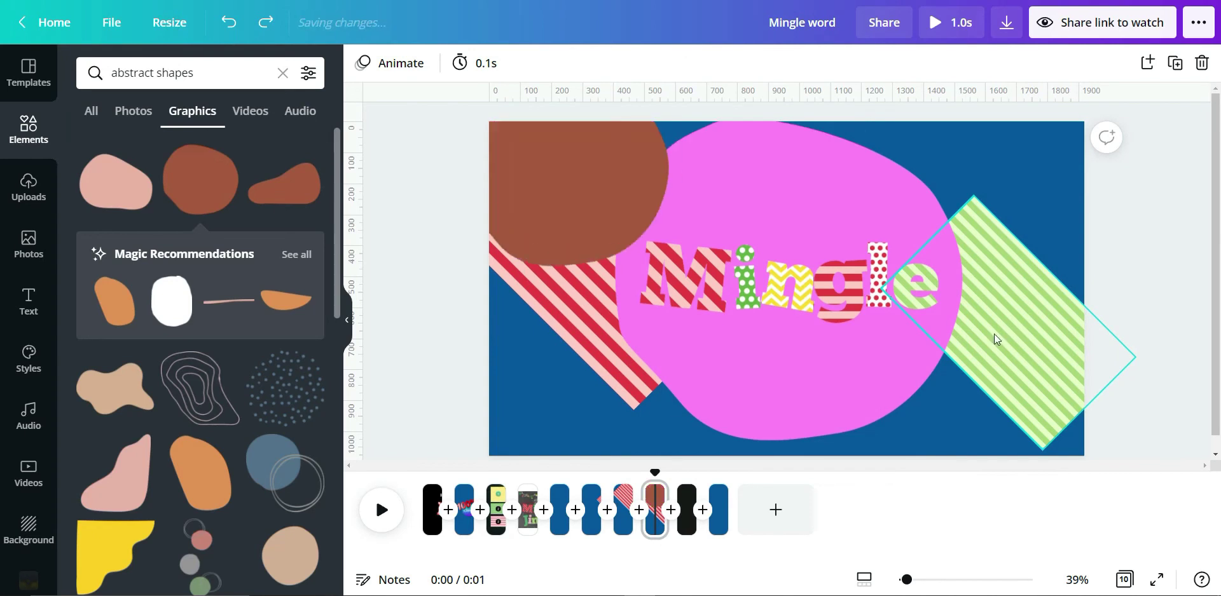
# Step: Delete the brown blob covering the red-striped pattern
pyautogui.click(584, 173)
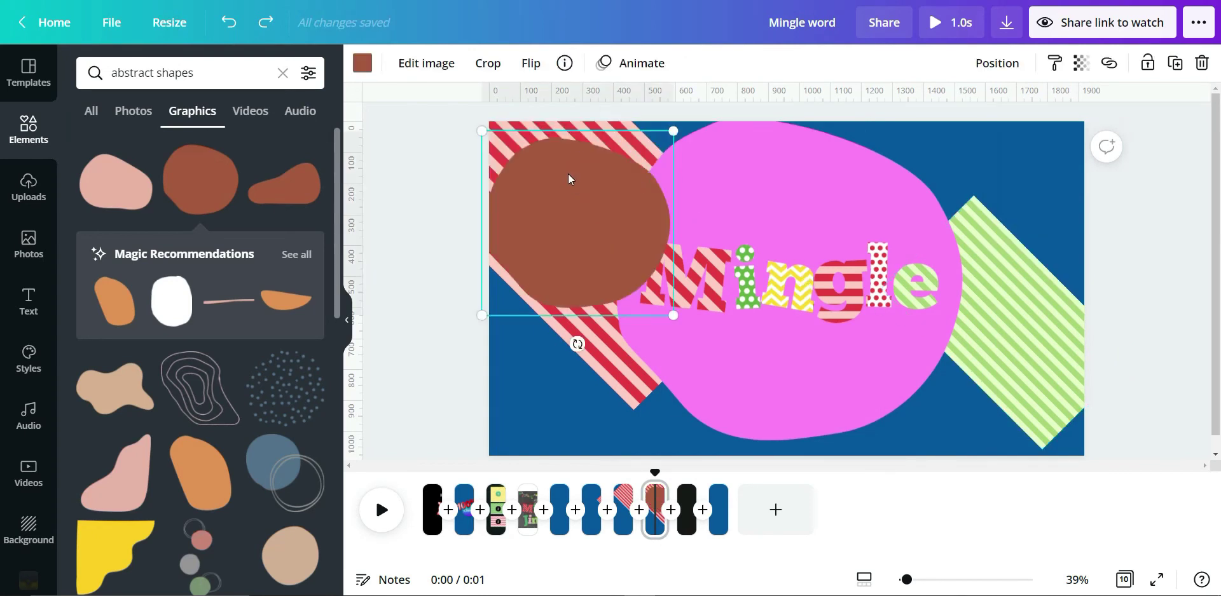
pyautogui.press('Delete')
# Step: Set the Mingle cut-out's brightness to 100 to turn its pink shape white
pyautogui.click(760, 173)
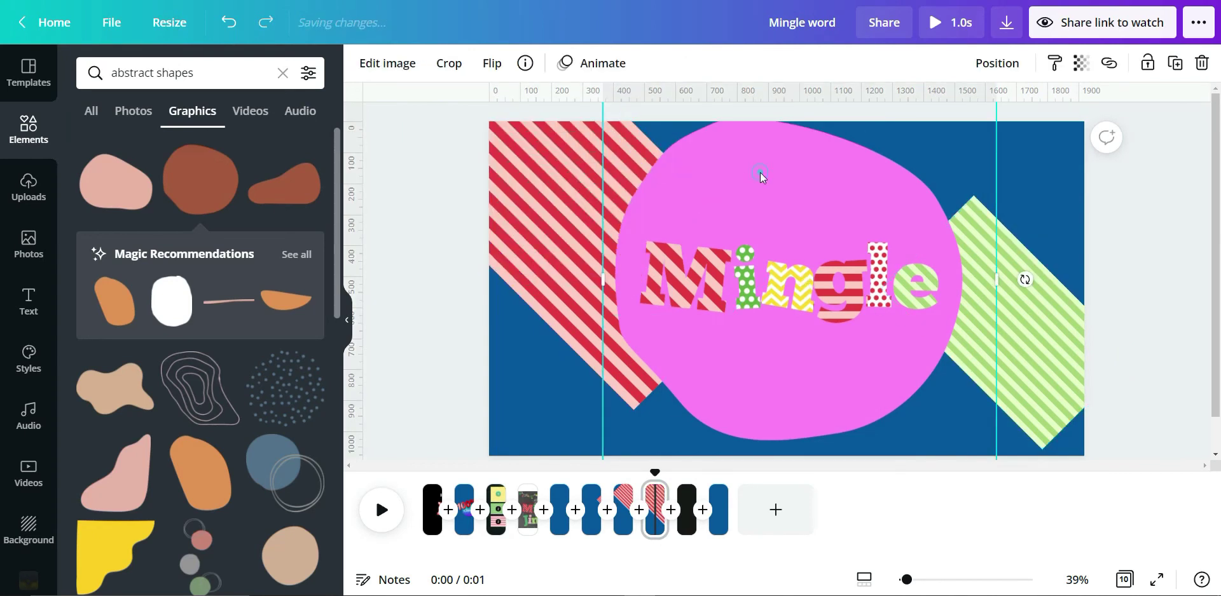
pyautogui.click(372, 70)
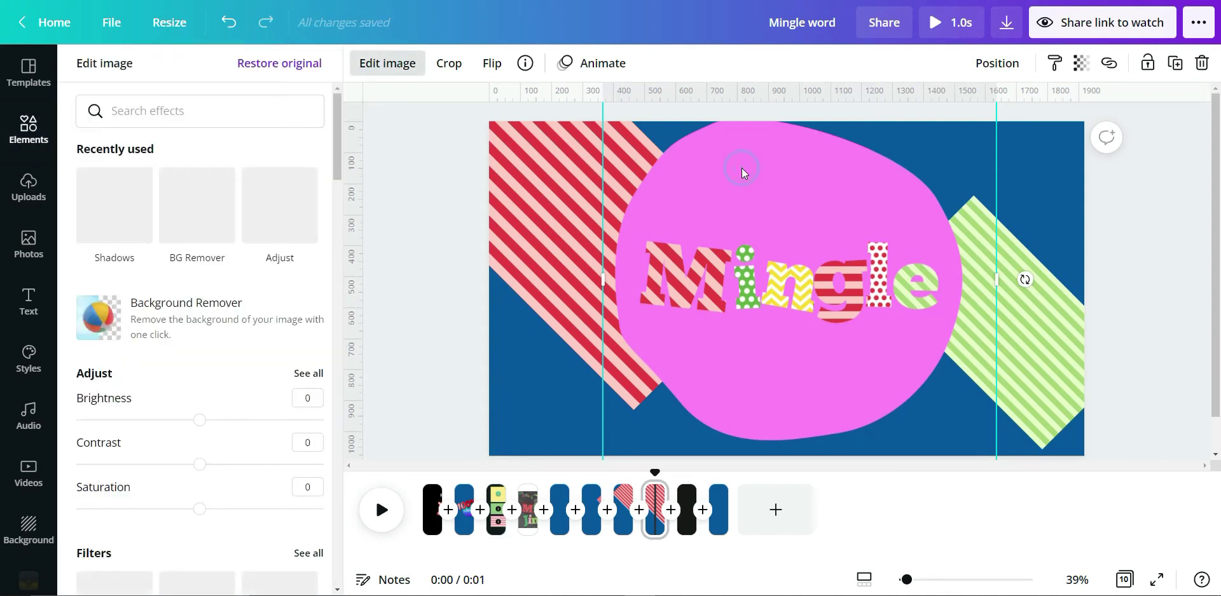
pyautogui.scroll(-2, 194, 341)
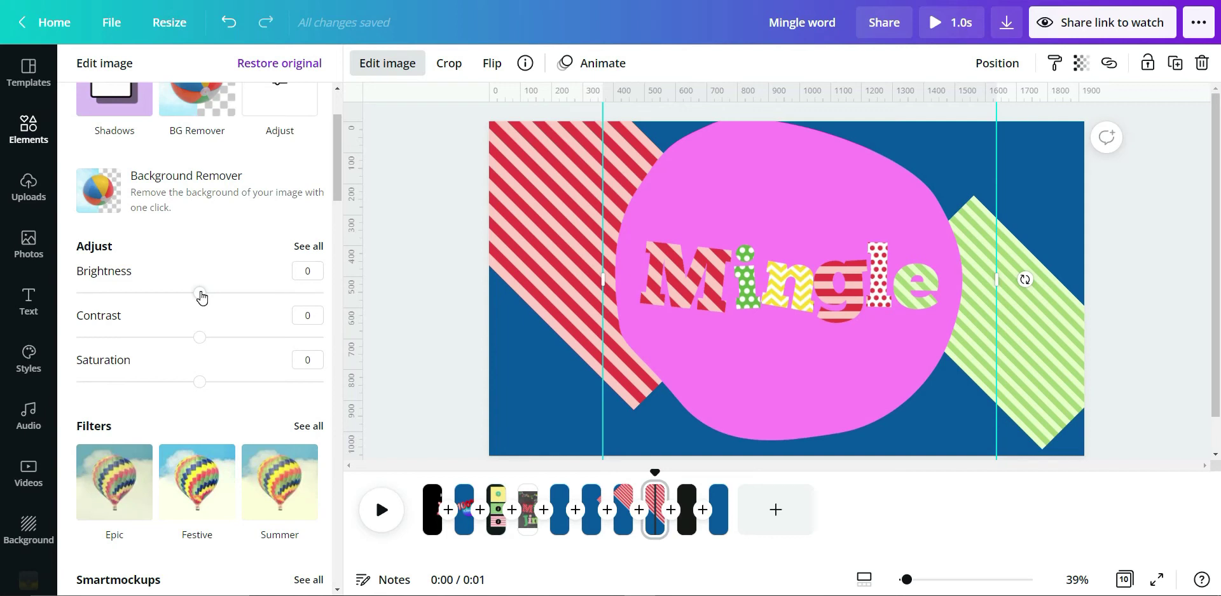
pyautogui.moveTo(202, 297); pyautogui.dragTo(399, 290)
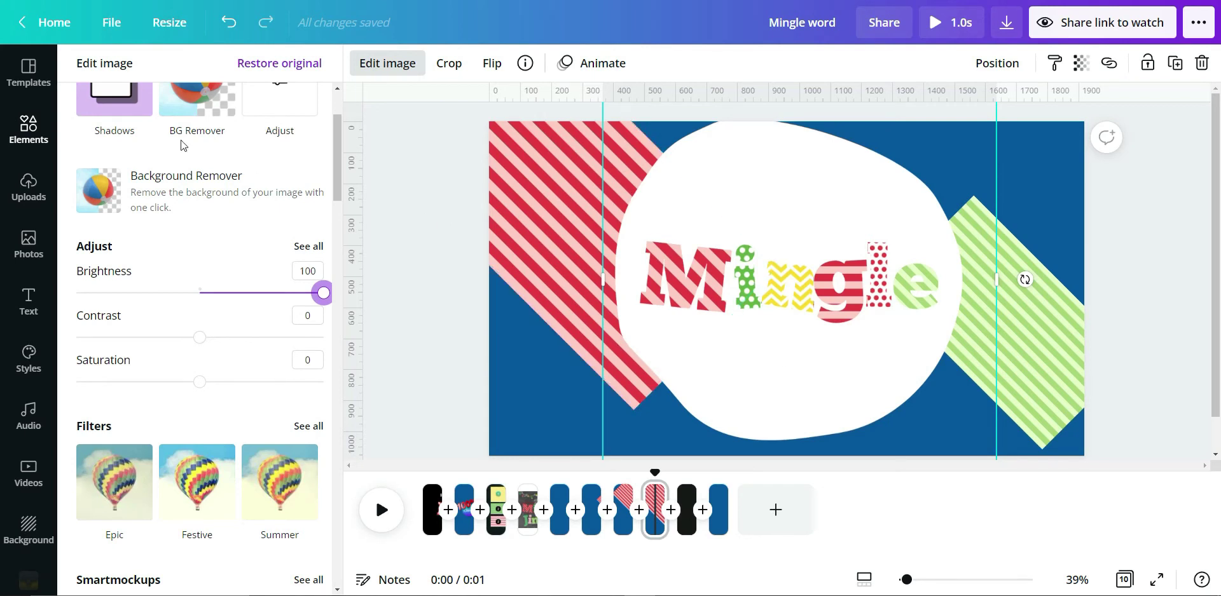
# Step: Add the recently used round brown blob and move it onto the white cut-out's upper-left edge
pyautogui.click(29, 128)
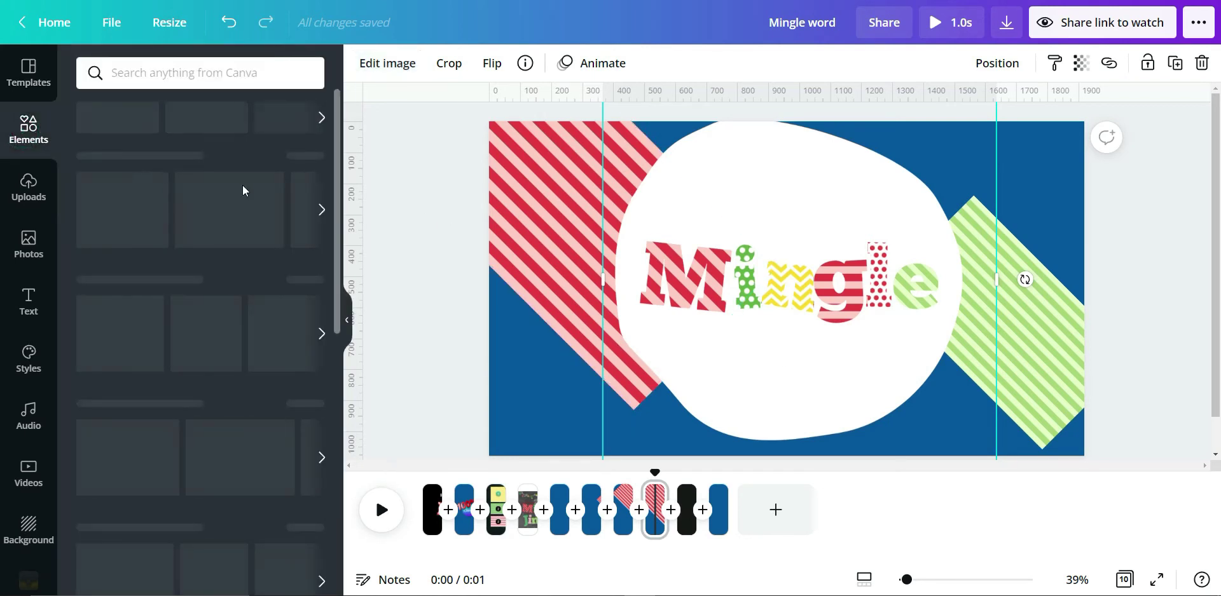
pyautogui.click(111, 201)
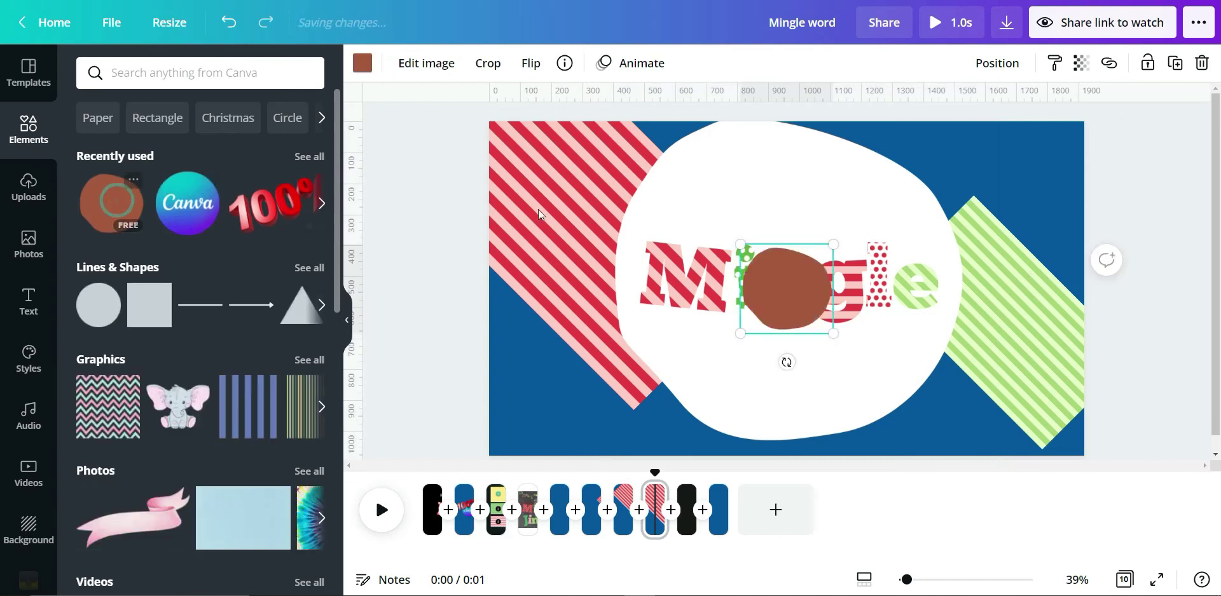
pyautogui.moveTo(795, 275); pyautogui.dragTo(665, 161)
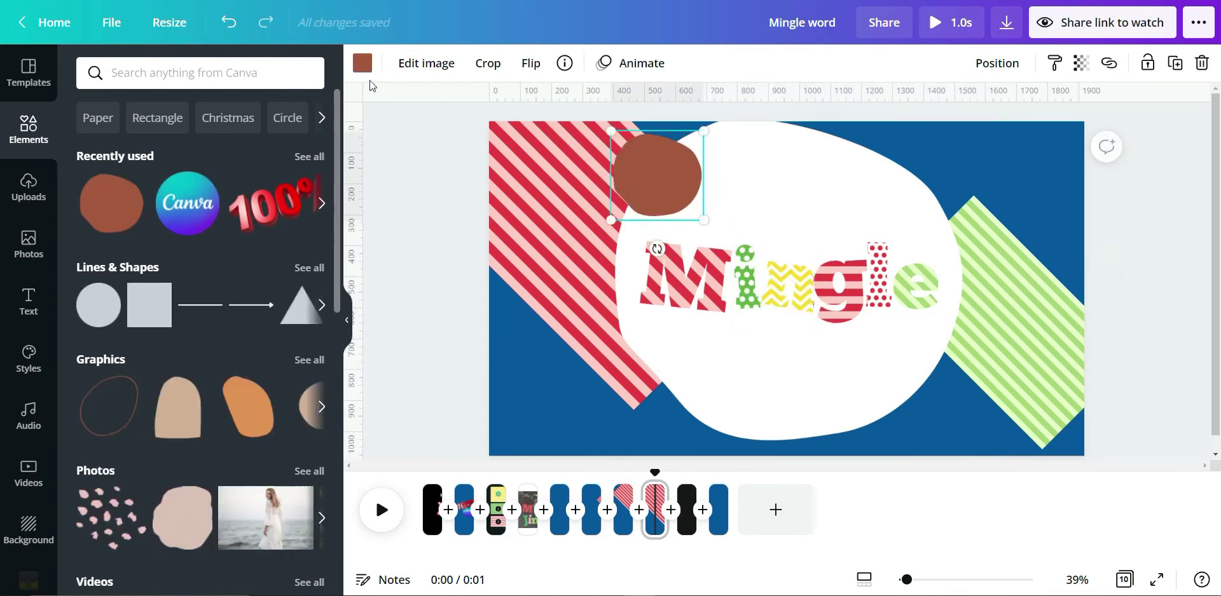
# Step: Recolour the blob white from the document colours and enlarge it over the upper end of the red-striped pattern
pyautogui.click(363, 63)
pyautogui.click(264, 232)
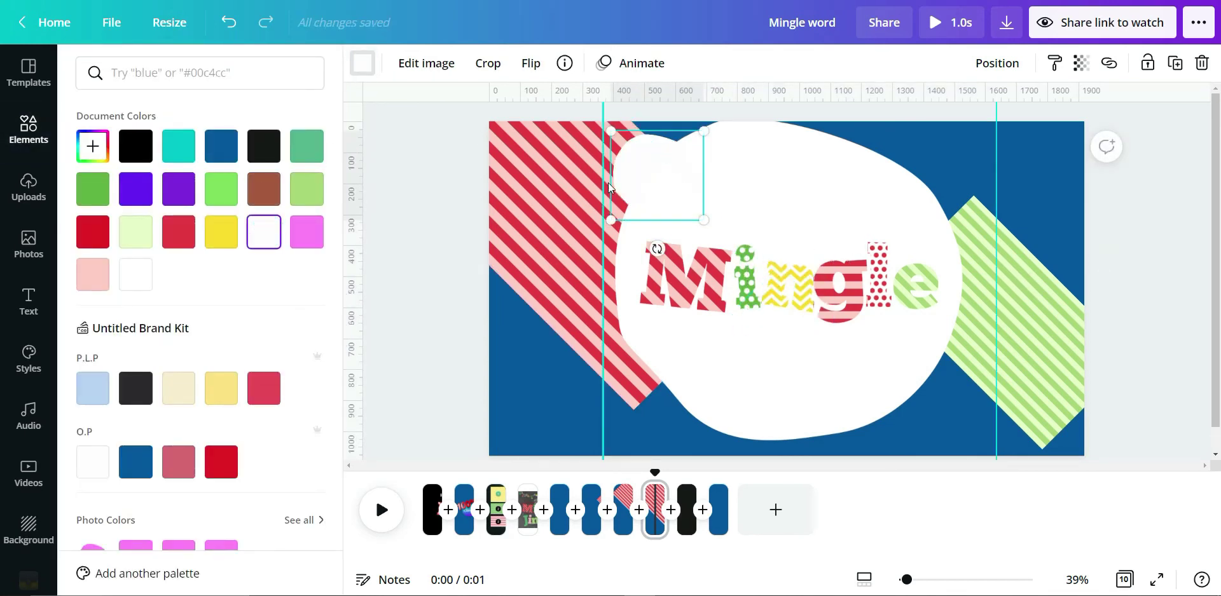
pyautogui.moveTo(609, 188); pyautogui.dragTo(567, 177)
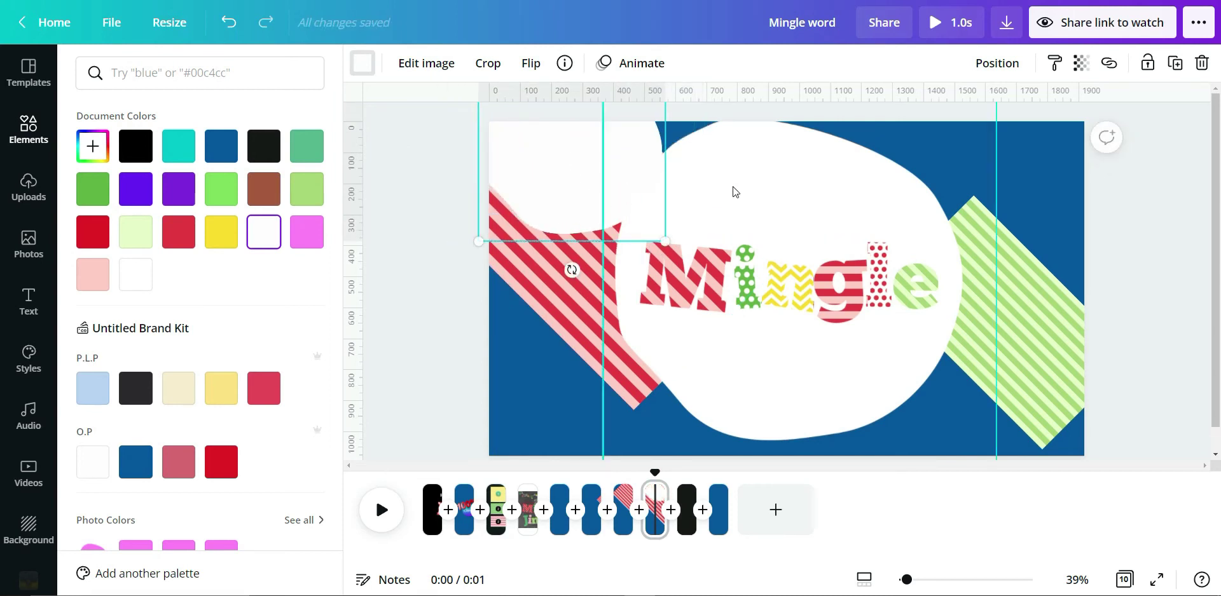
# Step: Undo the white blob and the cut-out's brightness change
pyautogui.hotkey('ctrl', 'z')
pyautogui.hotkey('ctrl', 'z')
pyautogui.hotkey('ctrl', 'z')
pyautogui.hotkey('ctrl', 'z')
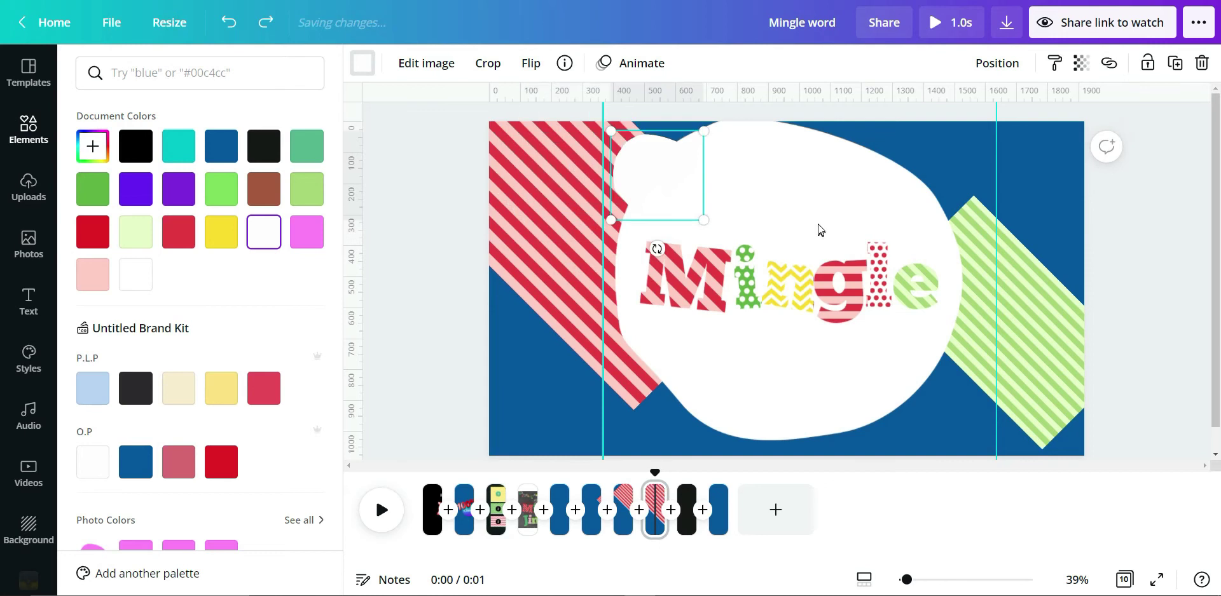
pyautogui.hotkey('ctrl', 'z')
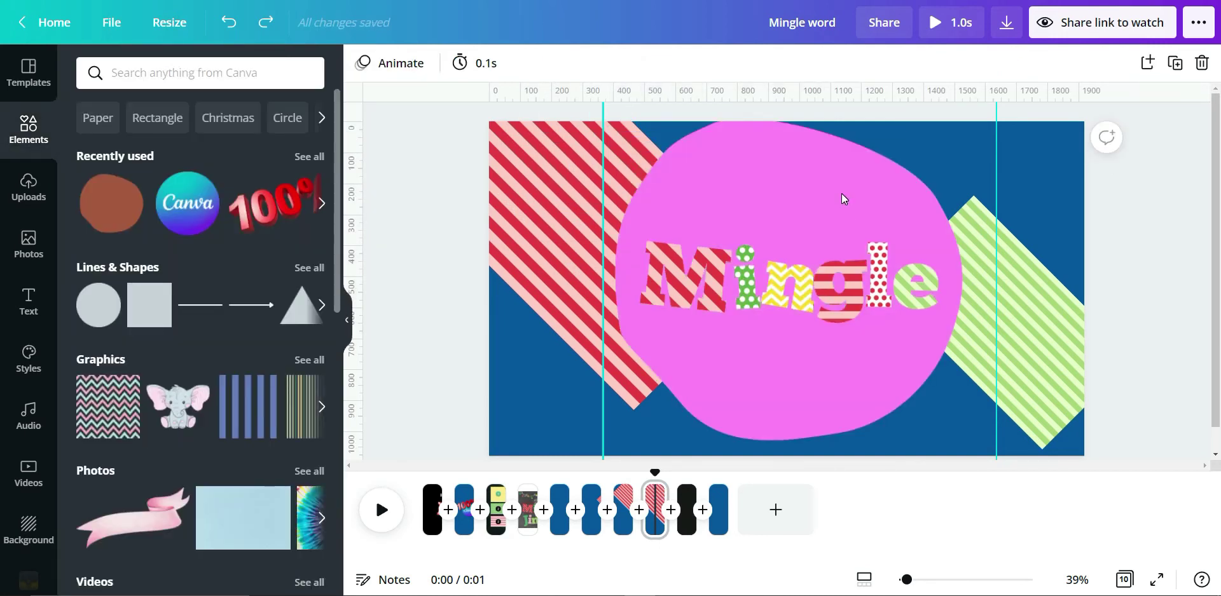
# Step: Darken the Mingle cut-out by setting its brightness to -100, contrast to 100 and saturation to -100
pyautogui.click(738, 173)
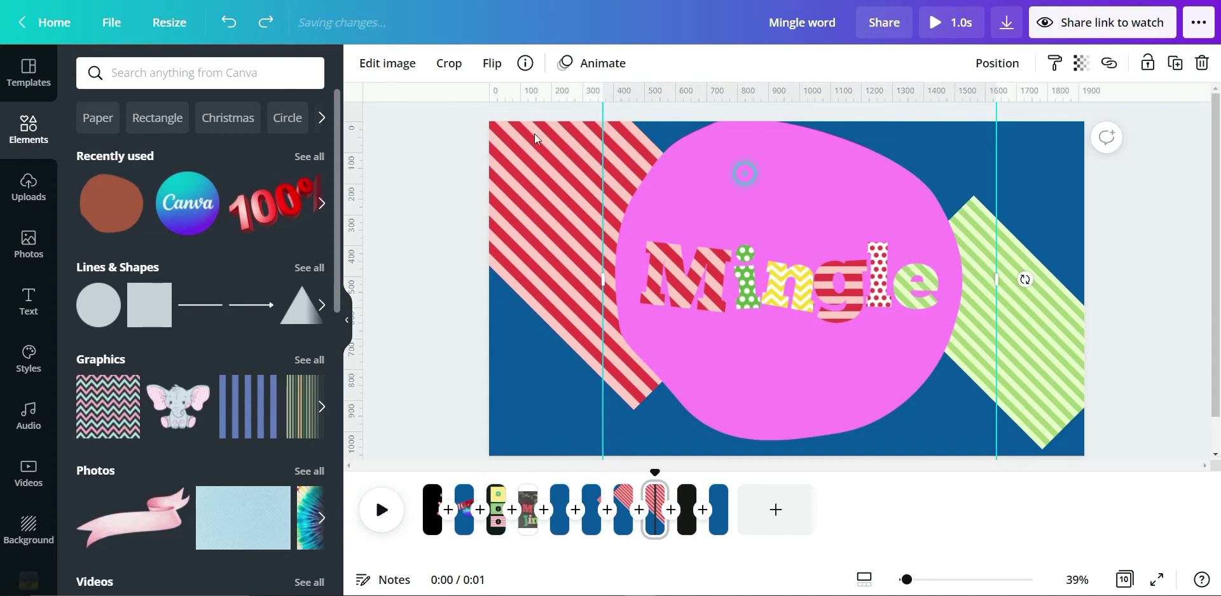
pyautogui.click(405, 74)
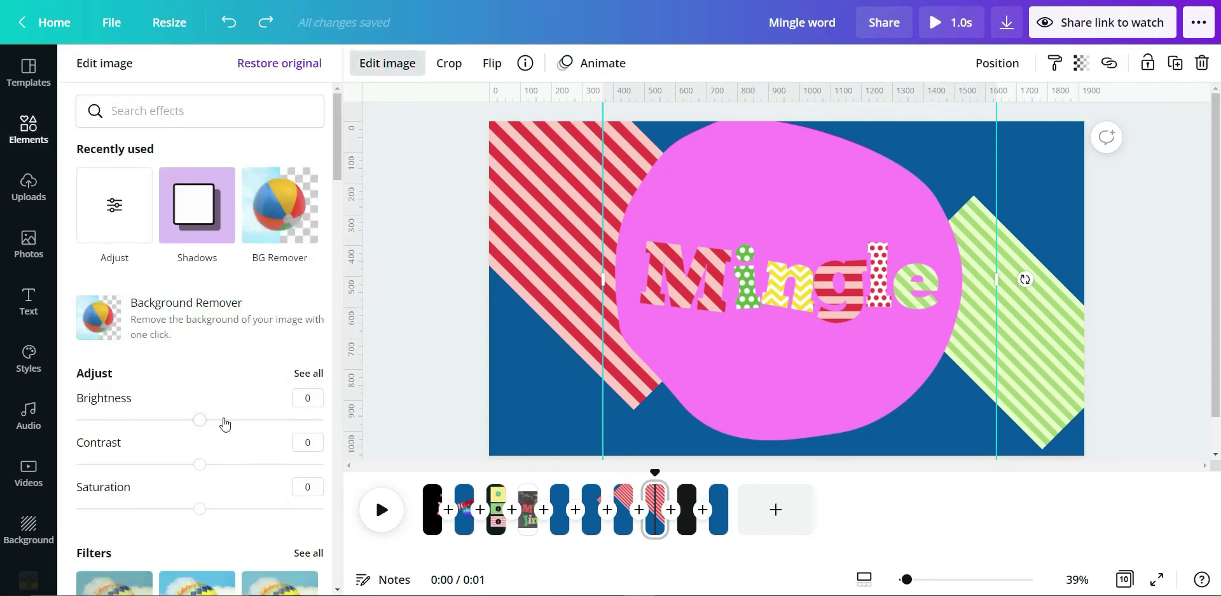
pyautogui.scroll(-2, 229, 422)
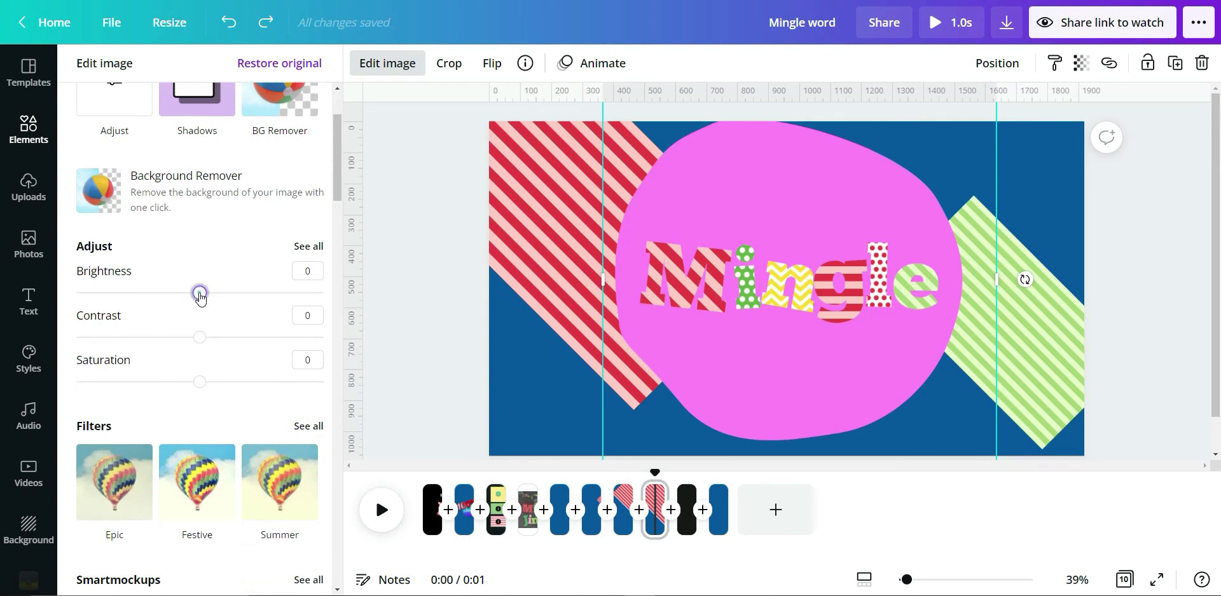
pyautogui.moveTo(200, 293); pyautogui.dragTo(76, 293)
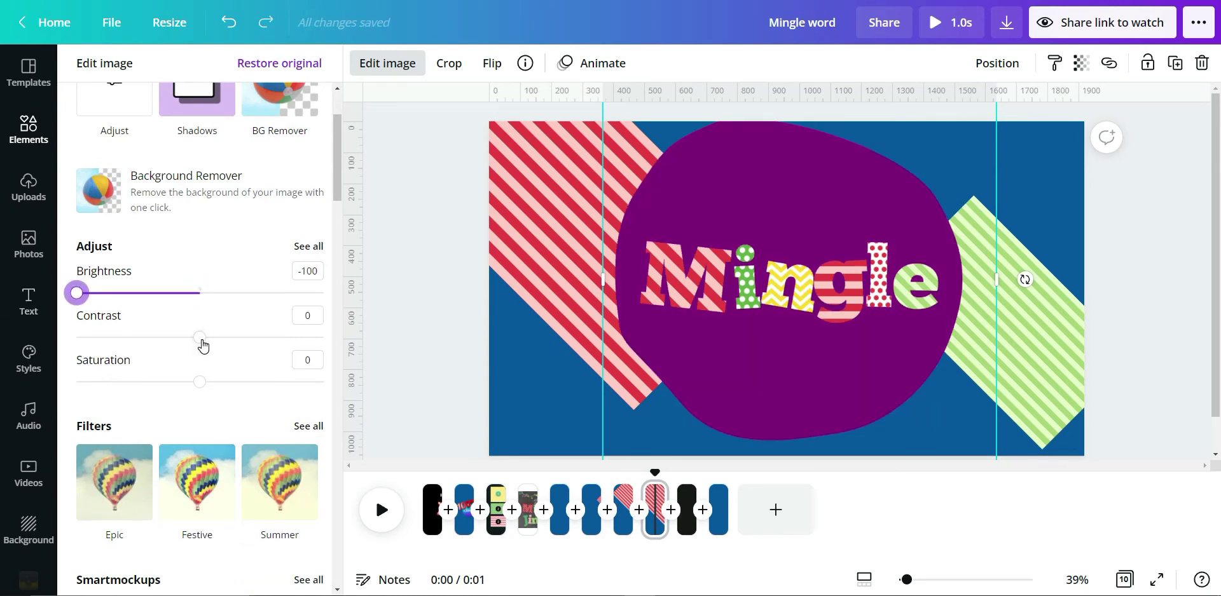
pyautogui.moveTo(200, 337); pyautogui.dragTo(514, 328)
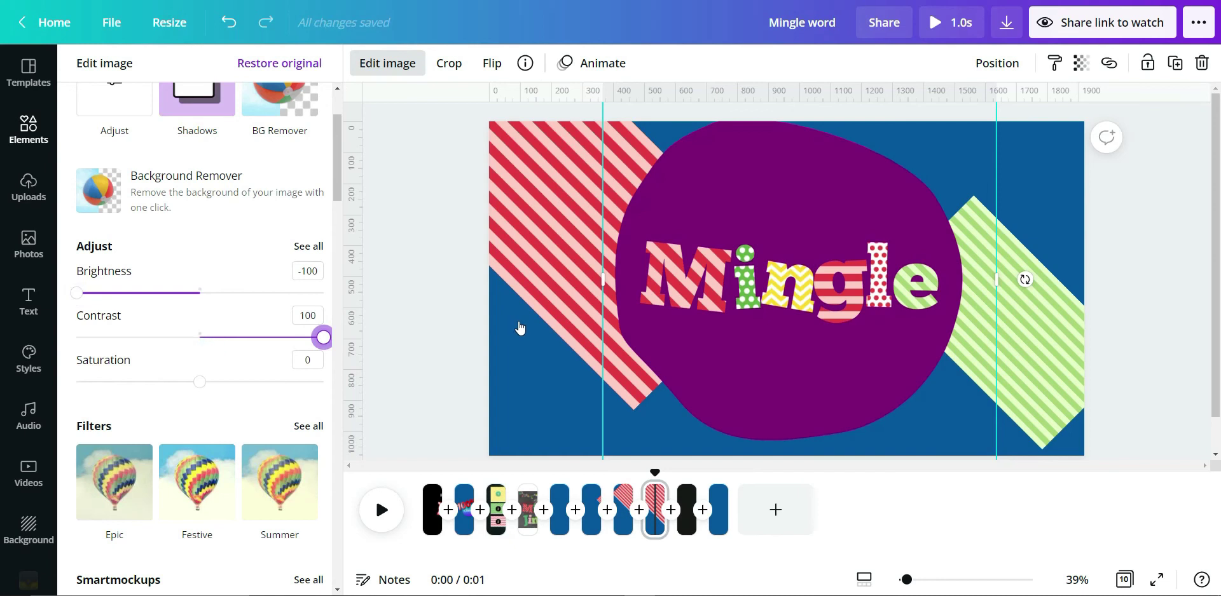
pyautogui.moveTo(199, 382); pyautogui.dragTo(76, 382)
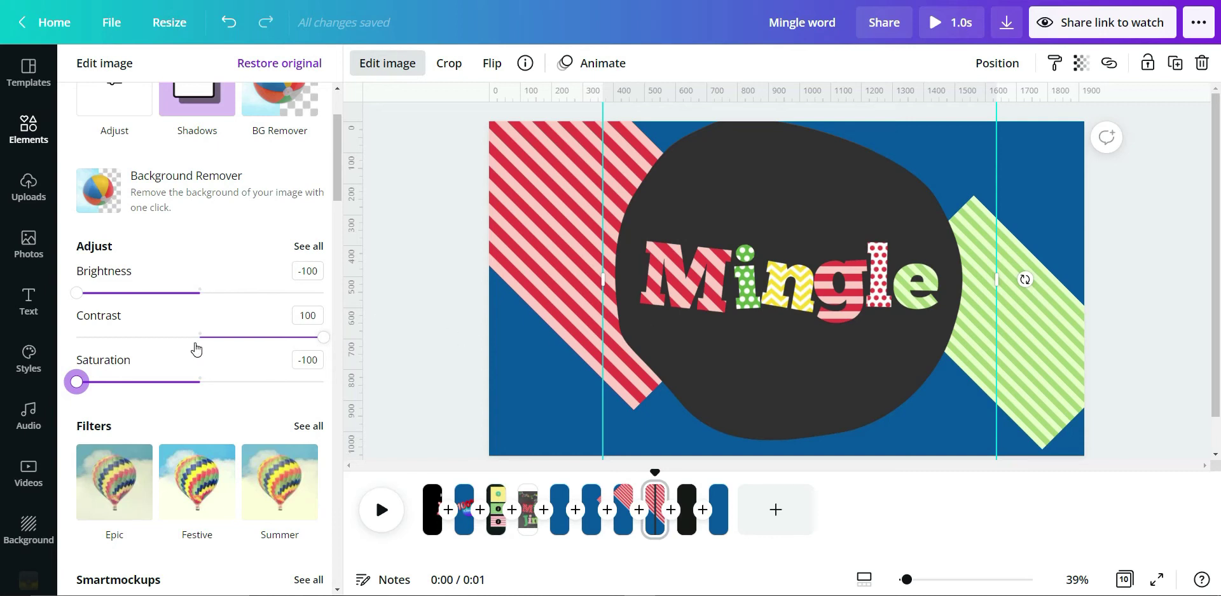
# Step: Set the Mingle cut-out's shadows to -100 in the full list of image adjustments
pyautogui.scroll(-4, 196, 349)
pyautogui.scroll(3, 204, 346)
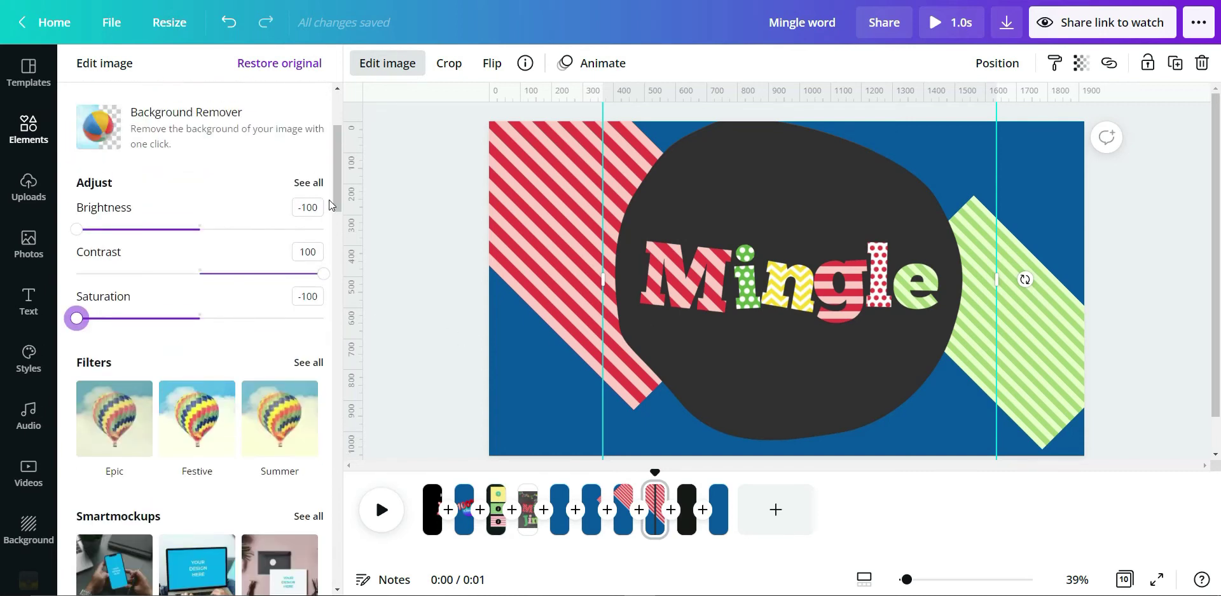
pyautogui.click(310, 184)
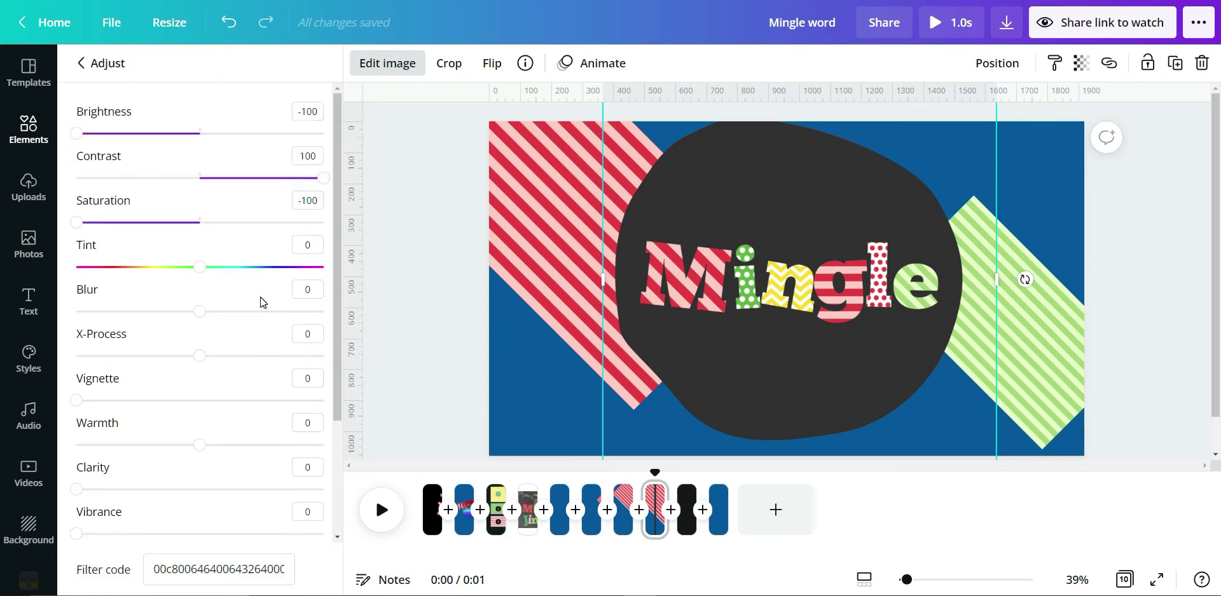
pyautogui.scroll(-3, 260, 296)
pyautogui.scroll(-1, 261, 297)
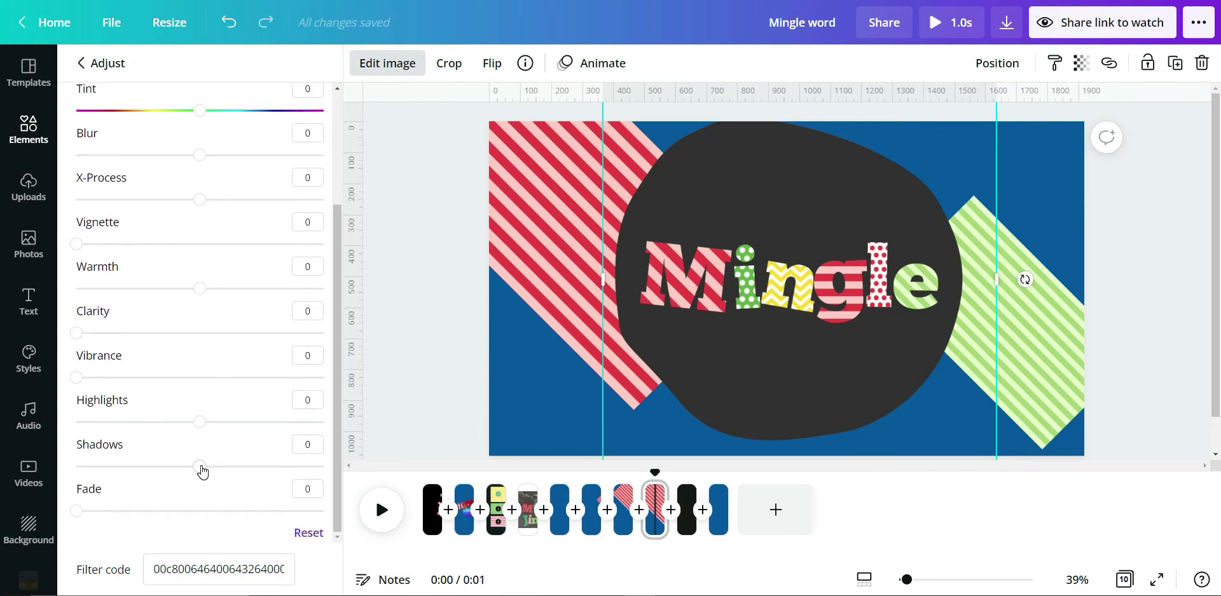
pyautogui.moveTo(201, 468); pyautogui.dragTo(76, 468)
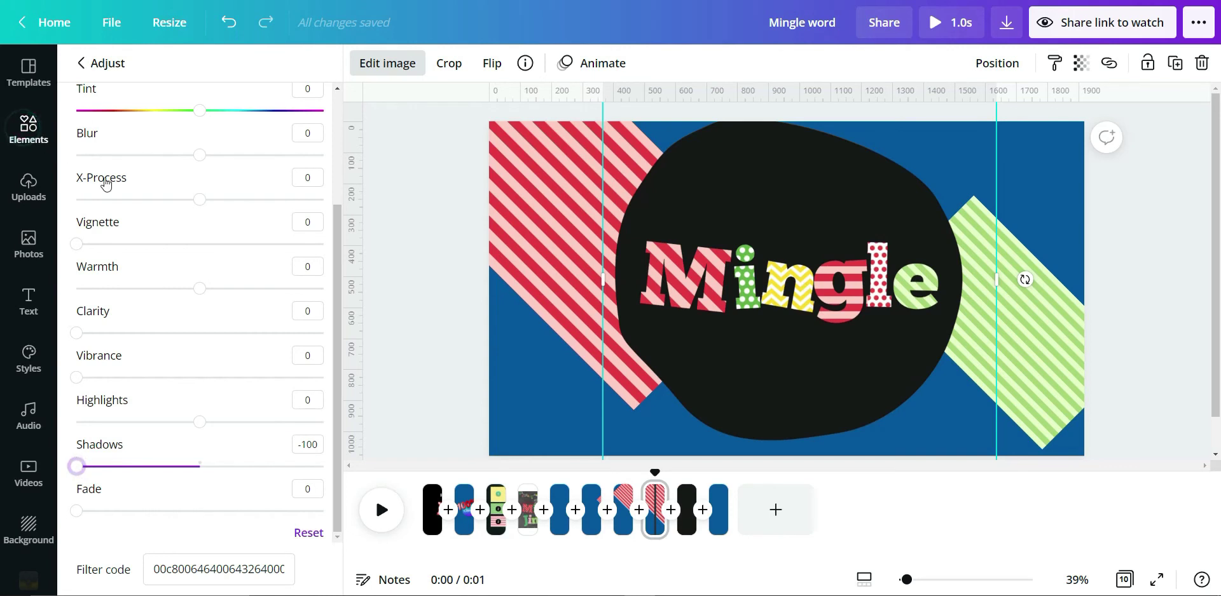
# Step: Add the recently used round brown blob, enlarge it and place it over the black cut-out's upper-left edge and the red stripes
pyautogui.click(28, 127)
pyautogui.click(121, 239)
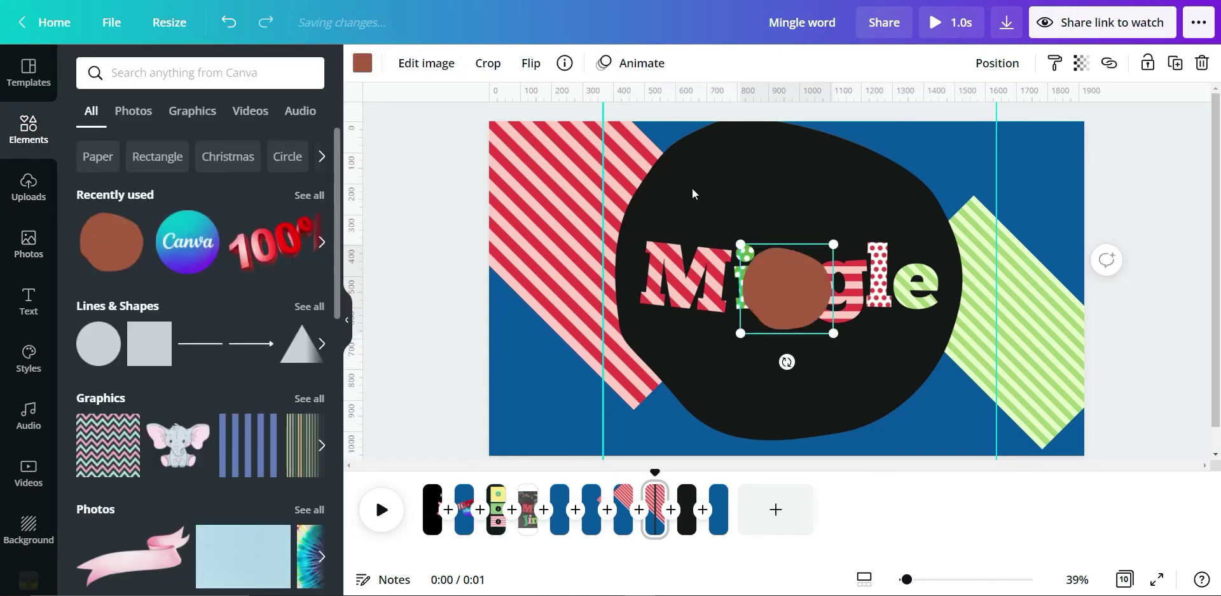
pyautogui.moveTo(768, 265); pyautogui.dragTo(609, 160)
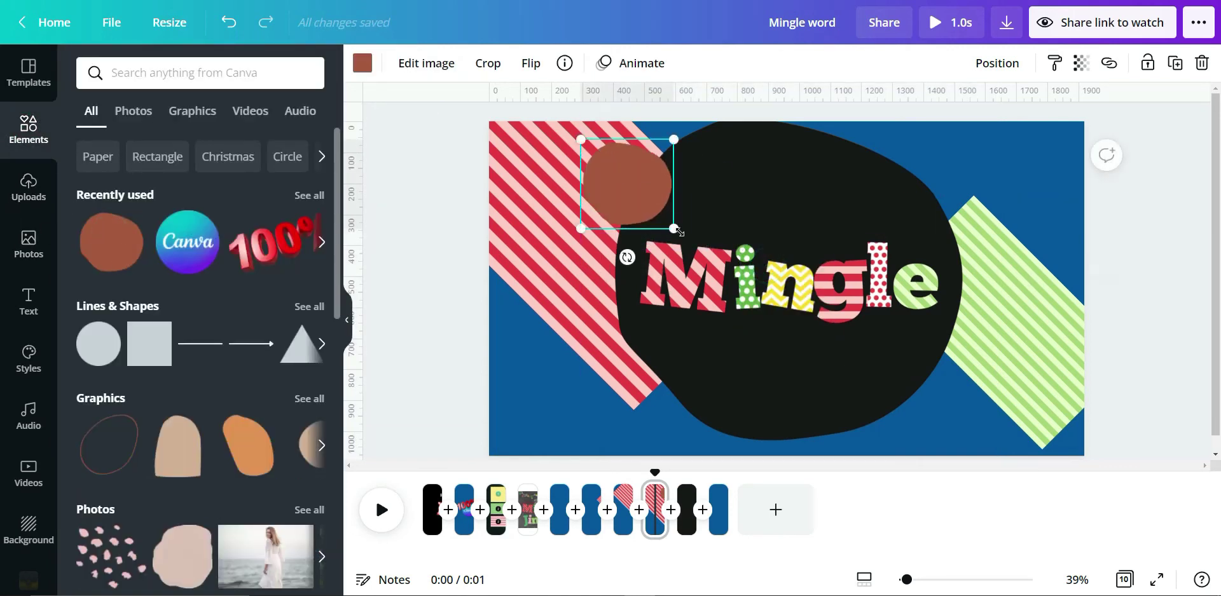
pyautogui.moveTo(678, 231); pyautogui.dragTo(791, 344)
pyautogui.moveTo(711, 250); pyautogui.dragTo(635, 205)
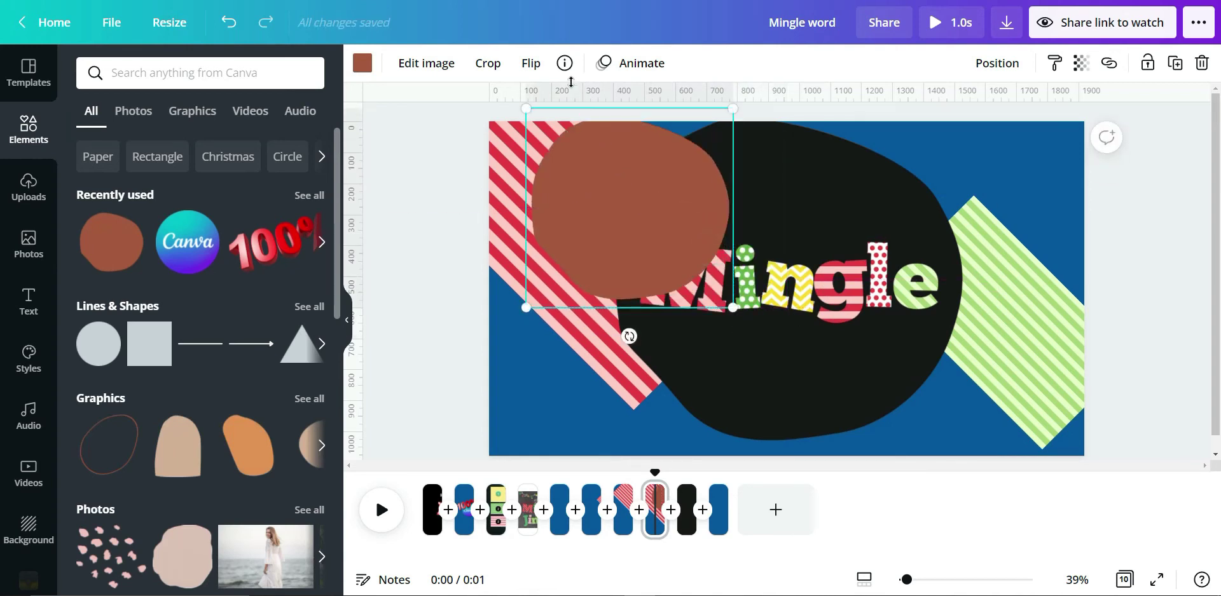
pyautogui.click(564, 63)
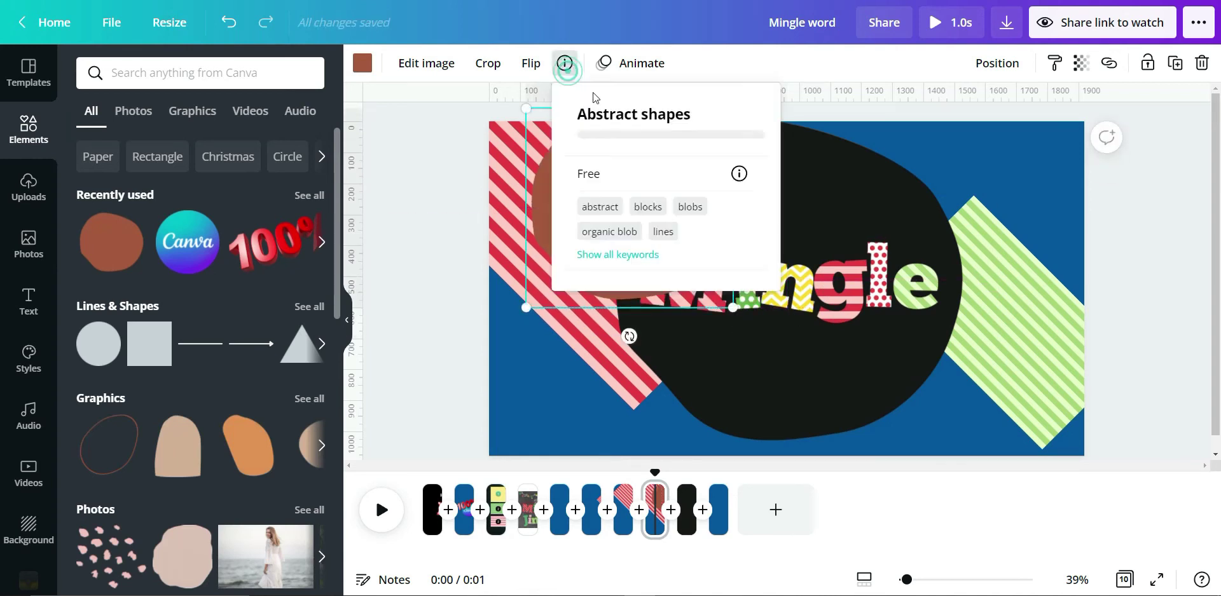
pyautogui.click(863, 166)
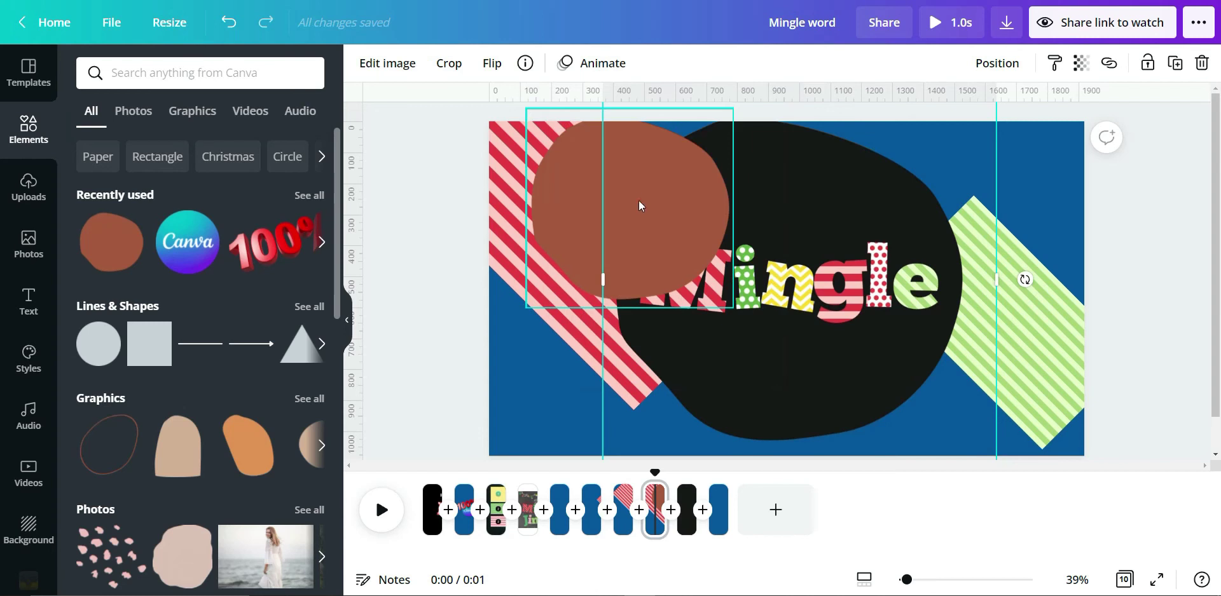
# Step: Recolour the round brown blob with the cut-out's sampled near-black #161718 and move it over the lower part of the red stripes
pyautogui.moveTo(655, 211); pyautogui.dragTo(613, 167)
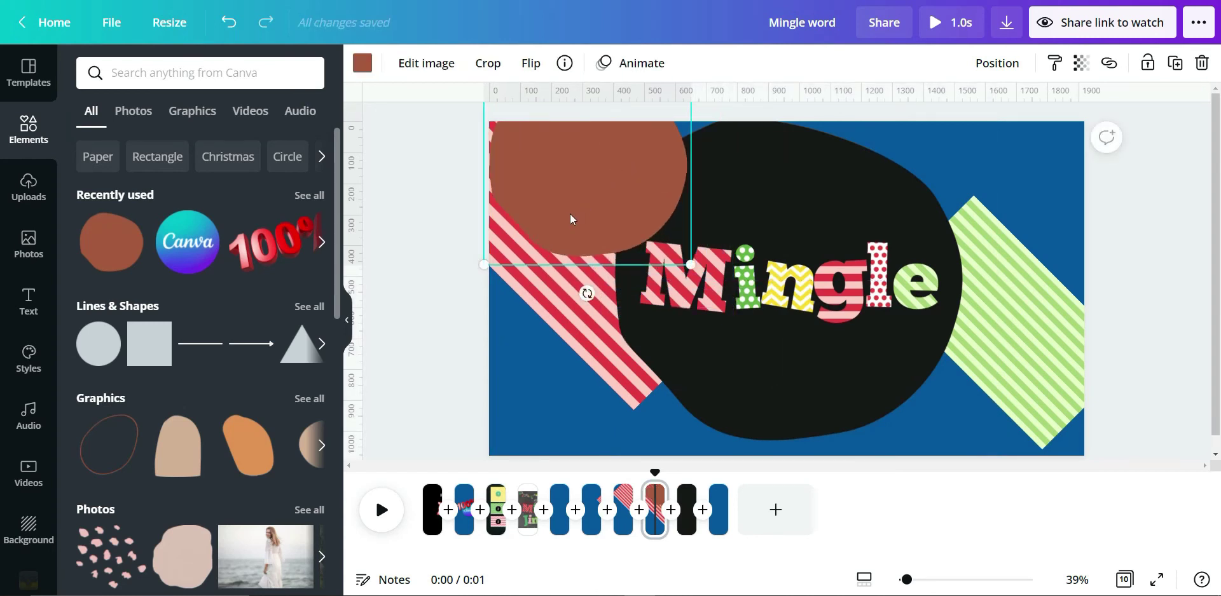
pyautogui.click(363, 63)
pyautogui.click(135, 146)
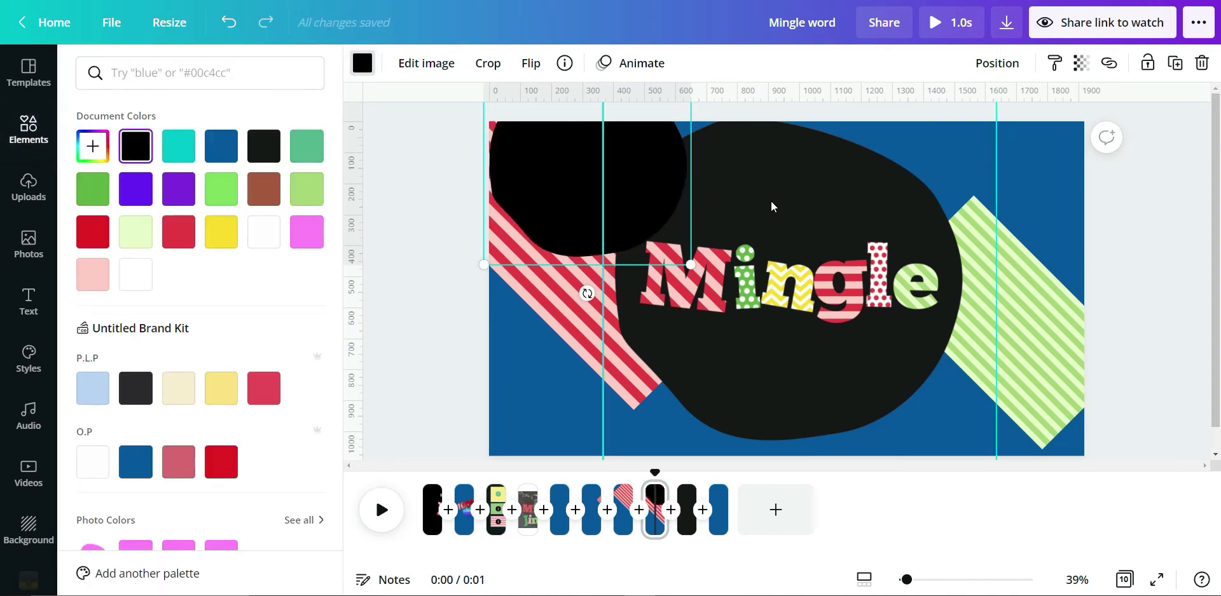
pyautogui.click(94, 150)
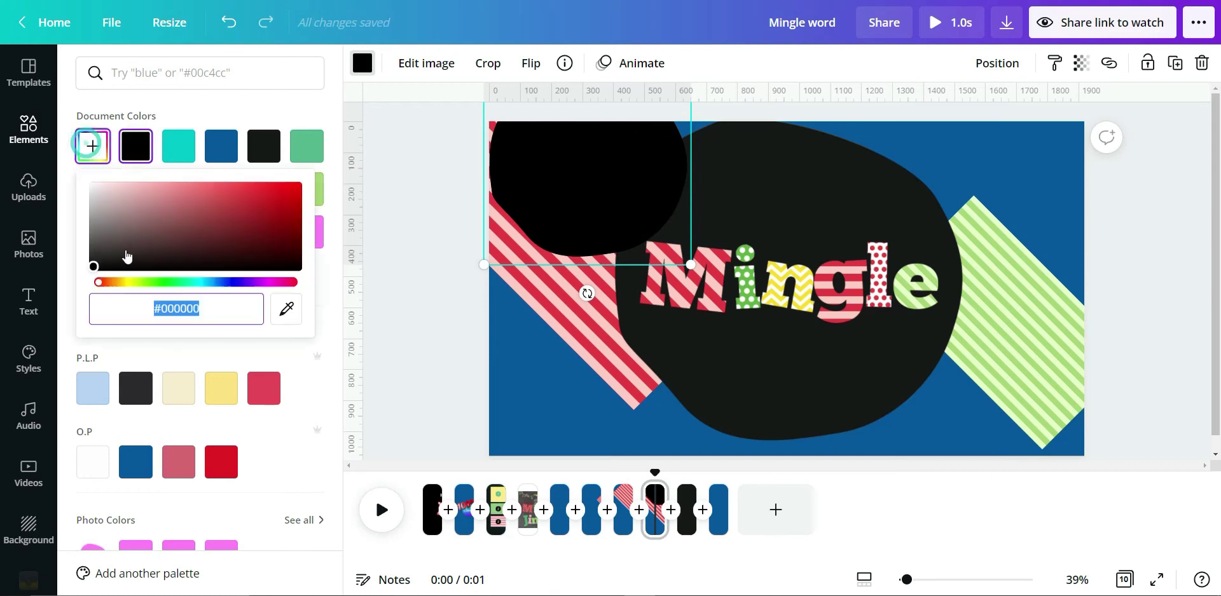
pyautogui.click(286, 308)
pyautogui.click(707, 194)
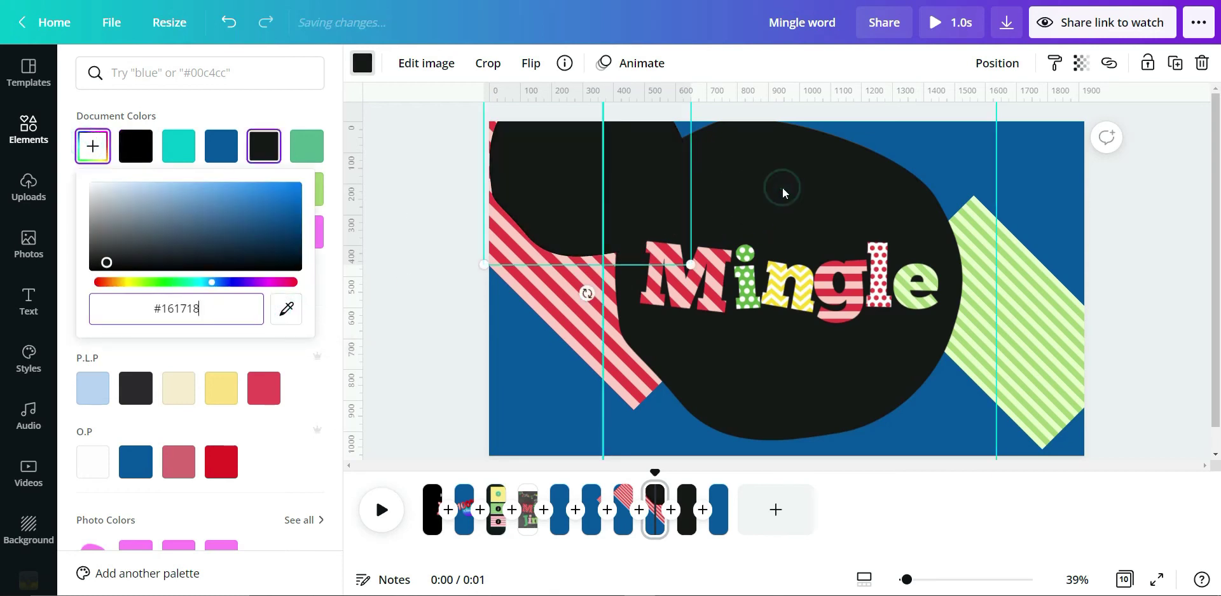
pyautogui.press('Escape')
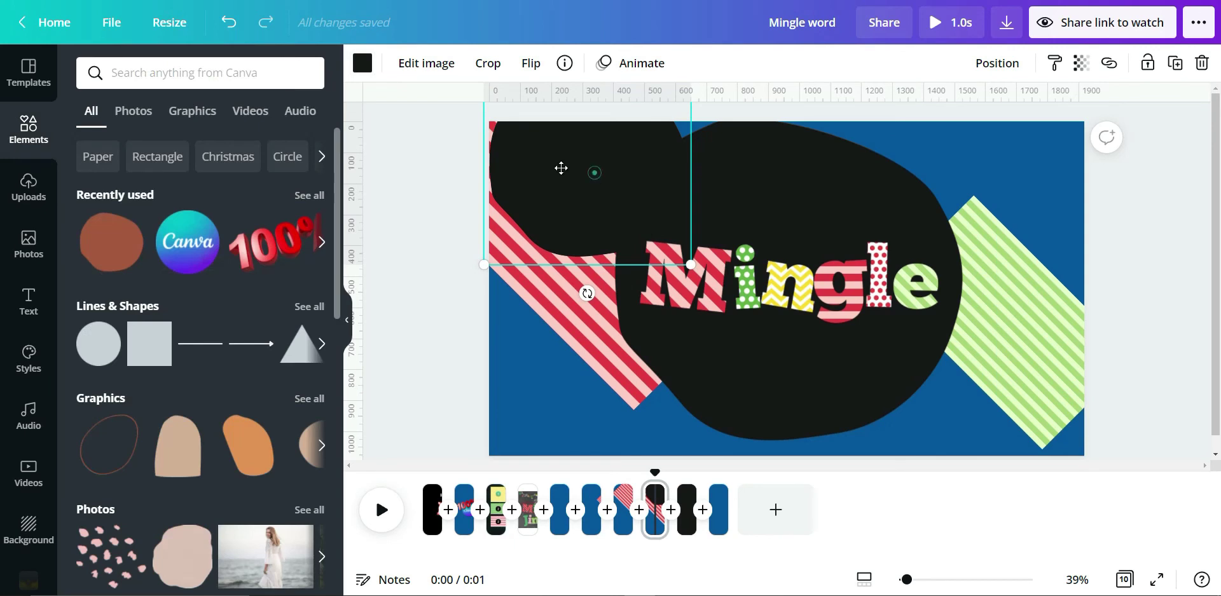
pyautogui.moveTo(558, 164); pyautogui.dragTo(577, 373)
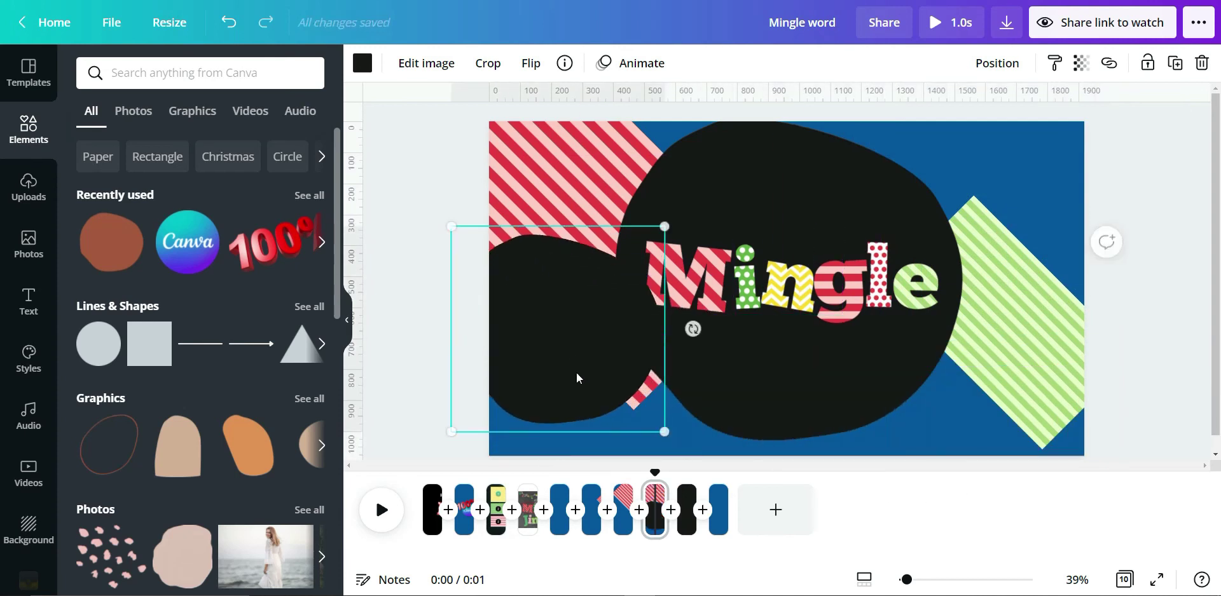
# Step: Open page 9 with the fully covered lettering and turn off the transparent background in the PNG download settings
pyautogui.click(687, 520)
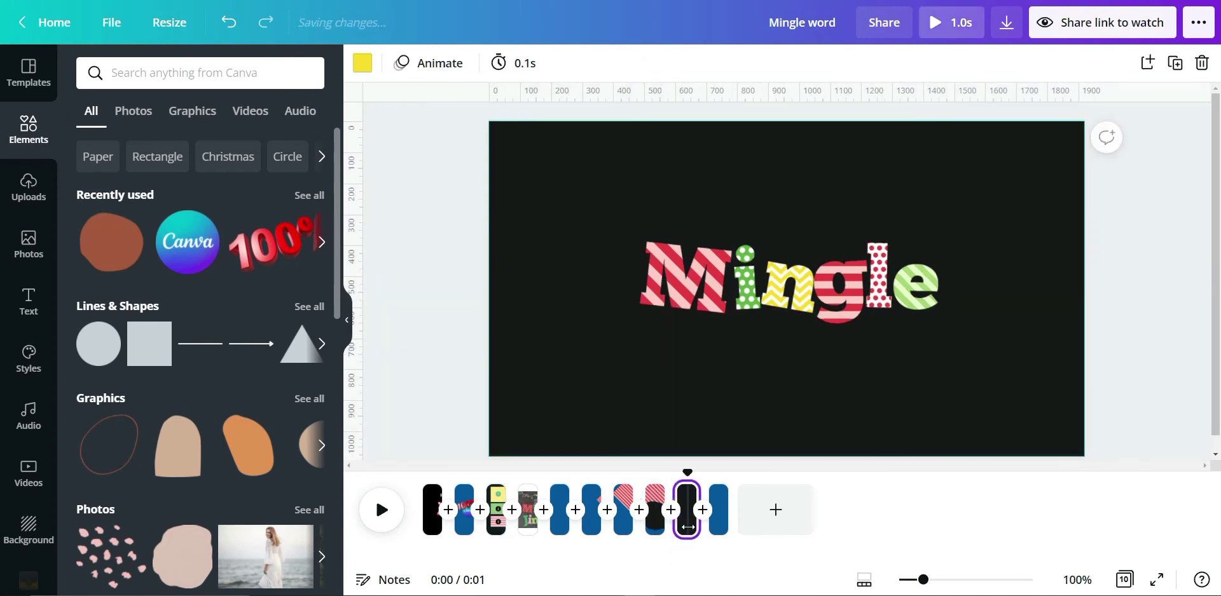
pyautogui.click(1006, 381)
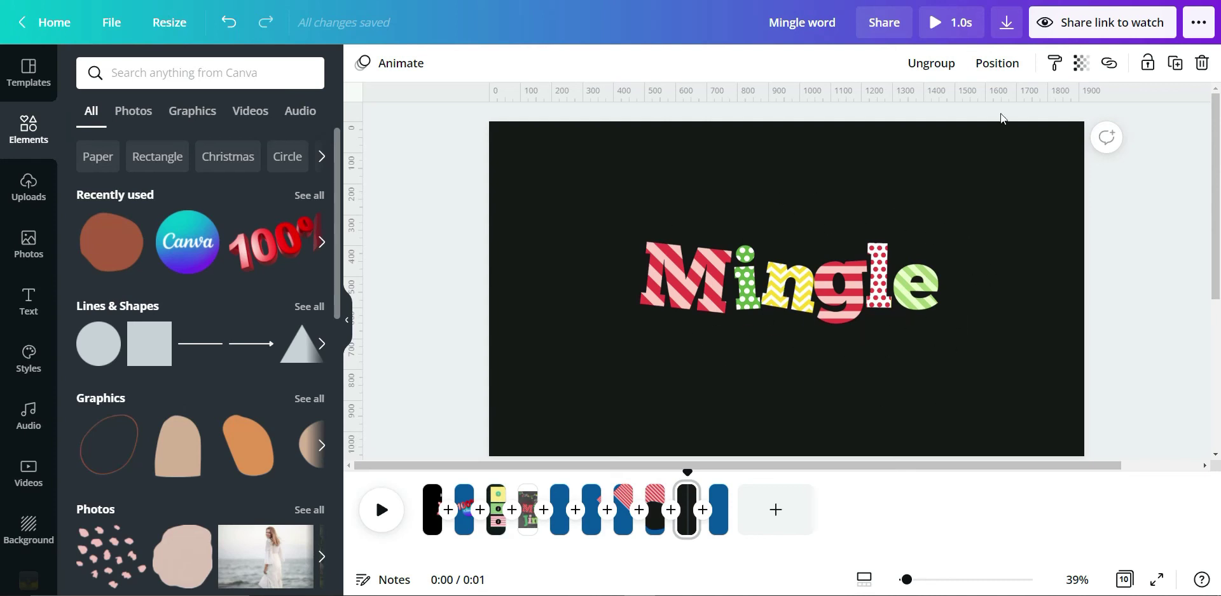
pyautogui.click(1008, 27)
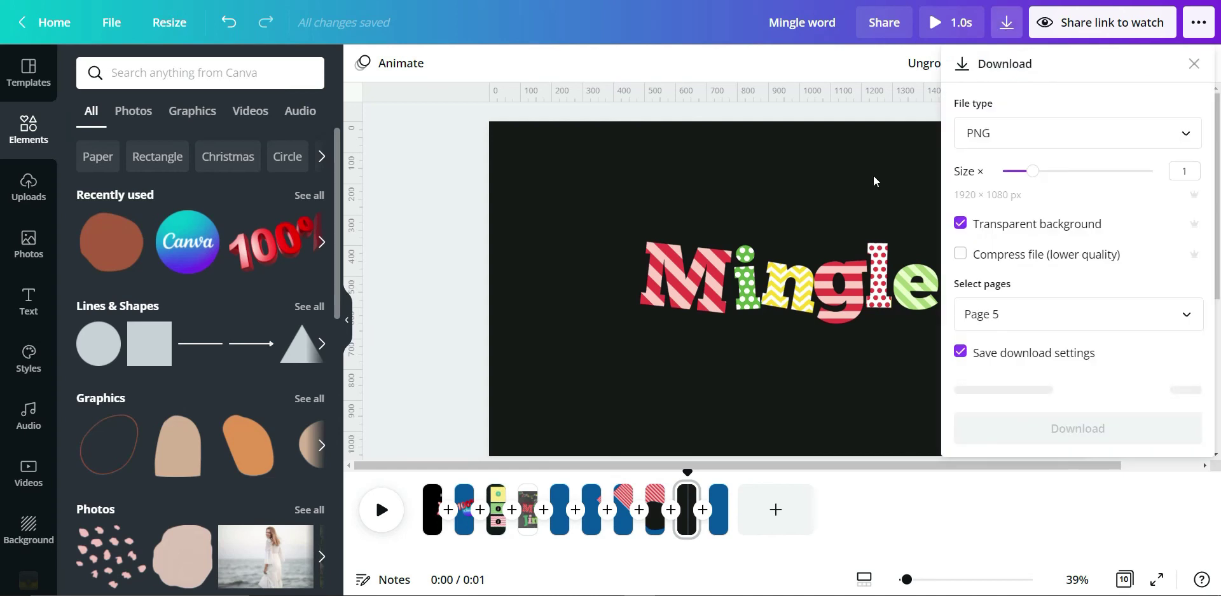
pyautogui.click(640, 194)
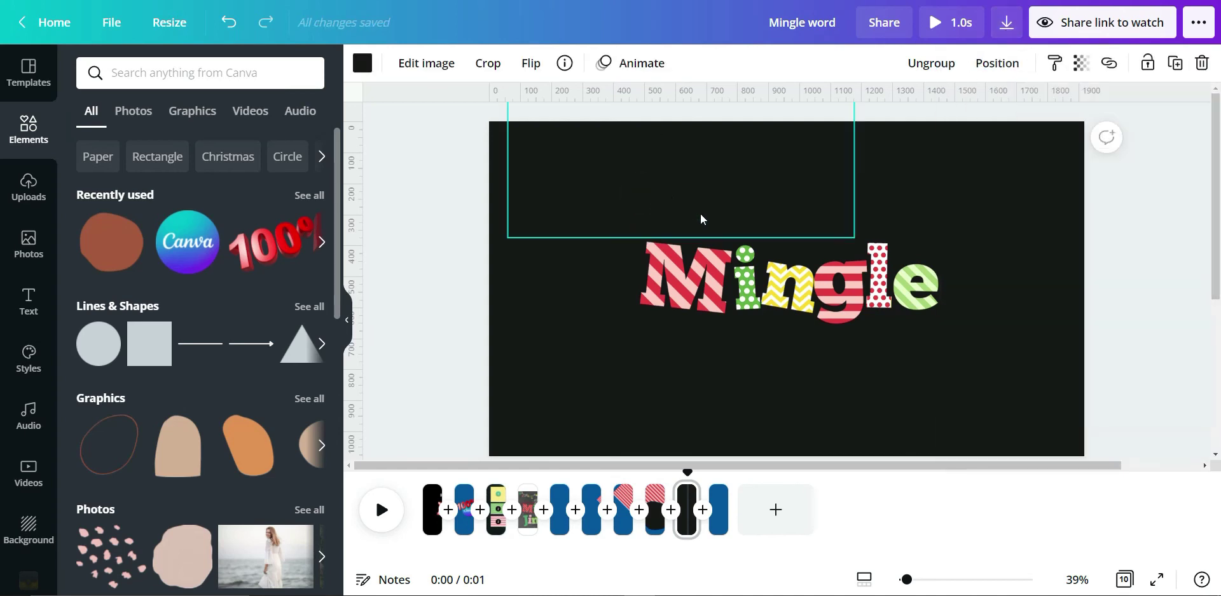
pyautogui.click(919, 202)
pyautogui.click(1008, 25)
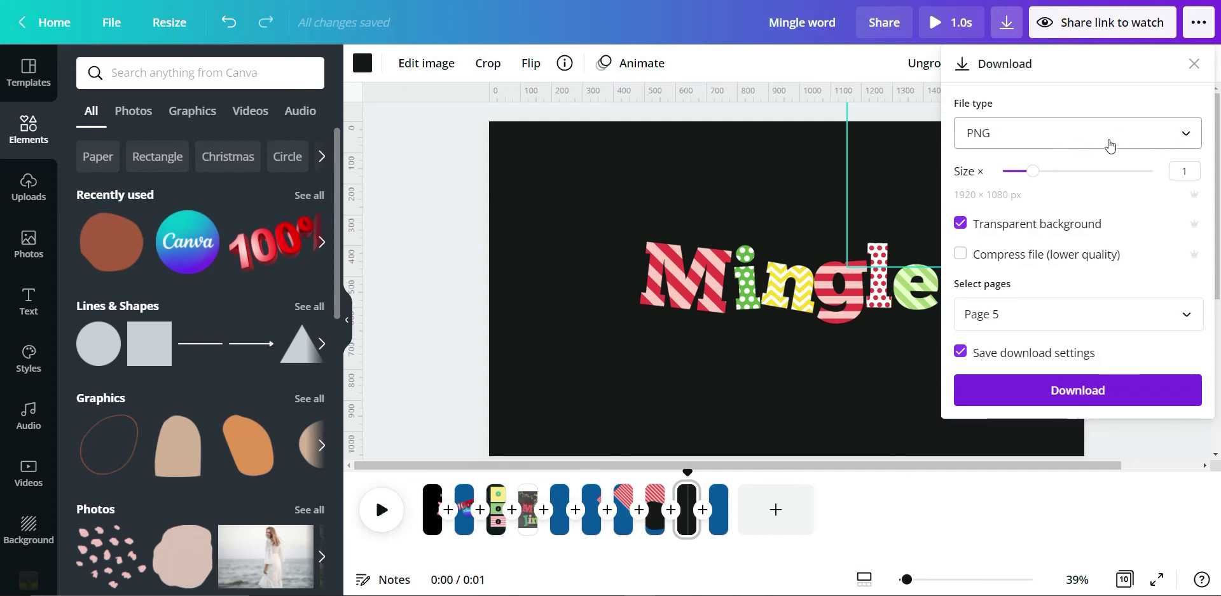
pyautogui.click(960, 223)
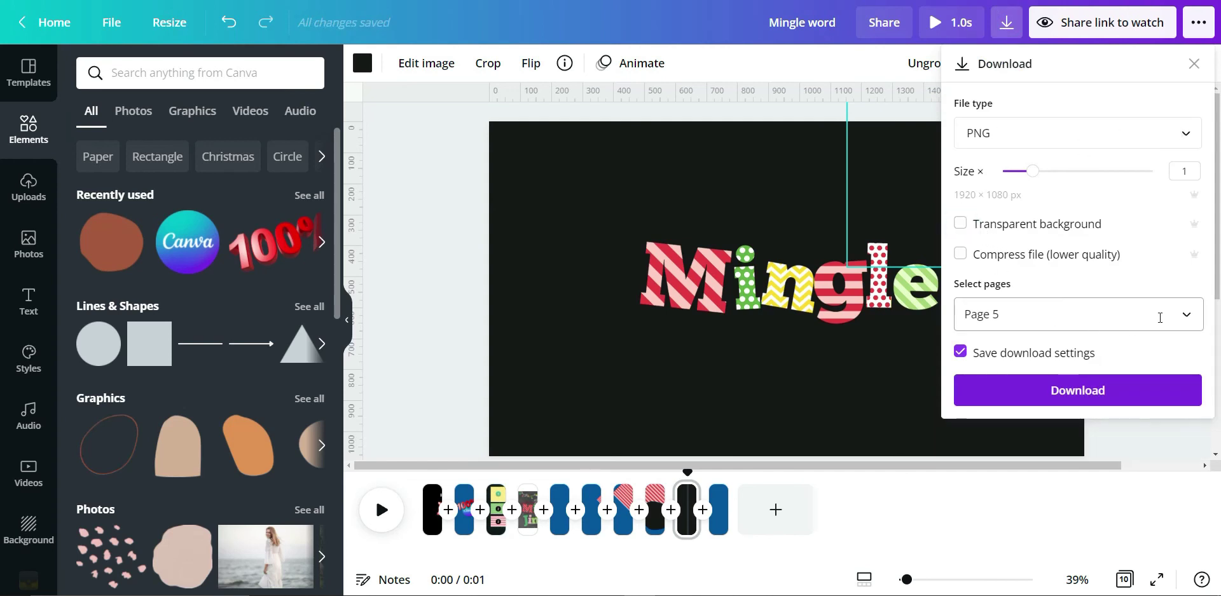
# Step: Choose only page 9 for export, download it as a PNG and return to editing the design
pyautogui.click(1187, 315)
pyautogui.scroll(-5, 1138, 222)
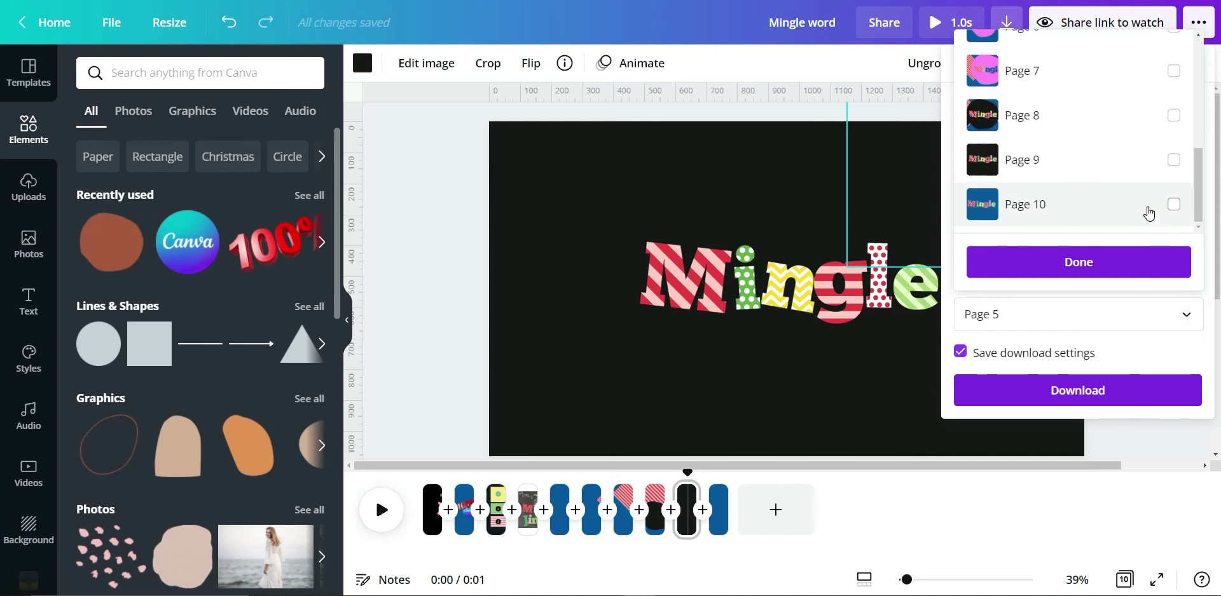
pyautogui.click(1173, 160)
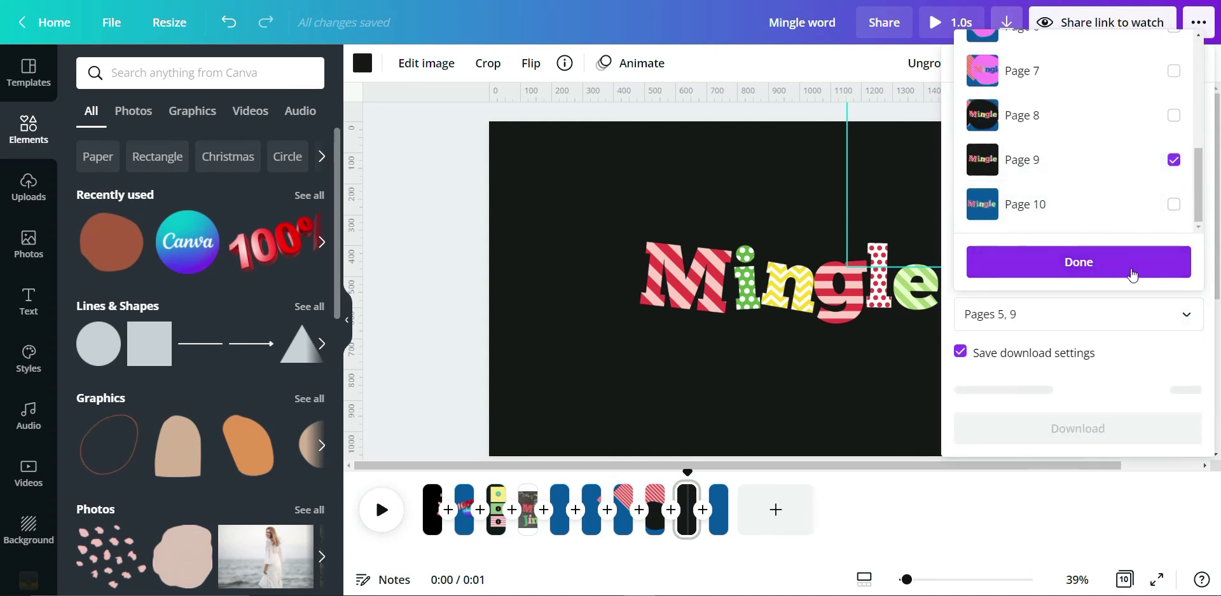
pyautogui.click(1078, 262)
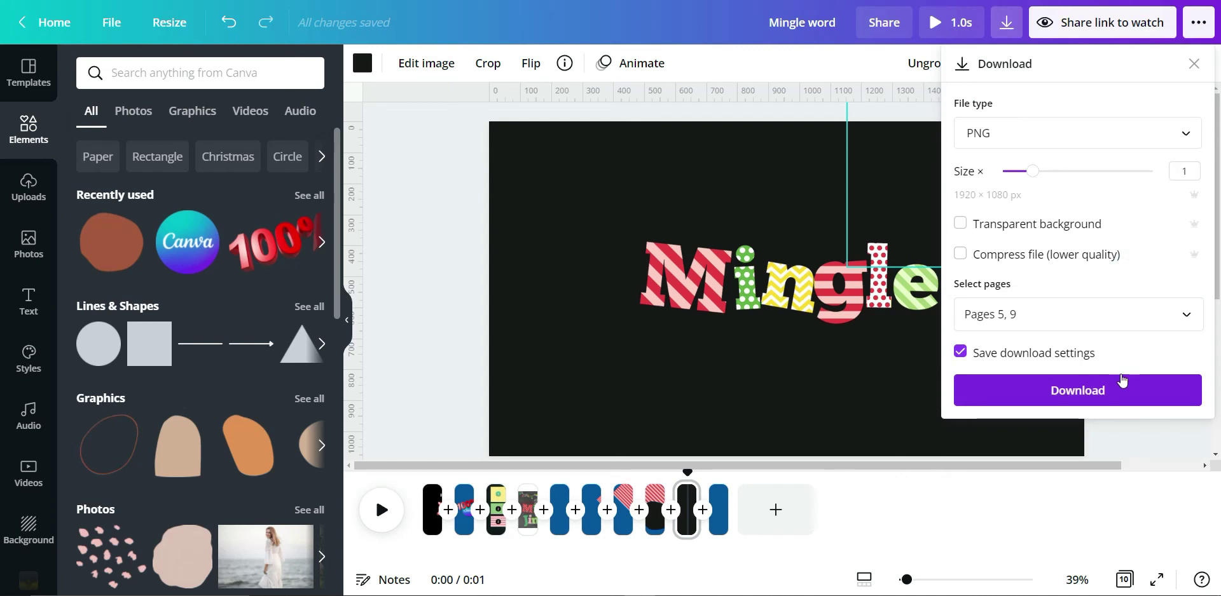
pyautogui.click(1179, 318)
pyautogui.scroll(-5, 1158, 199)
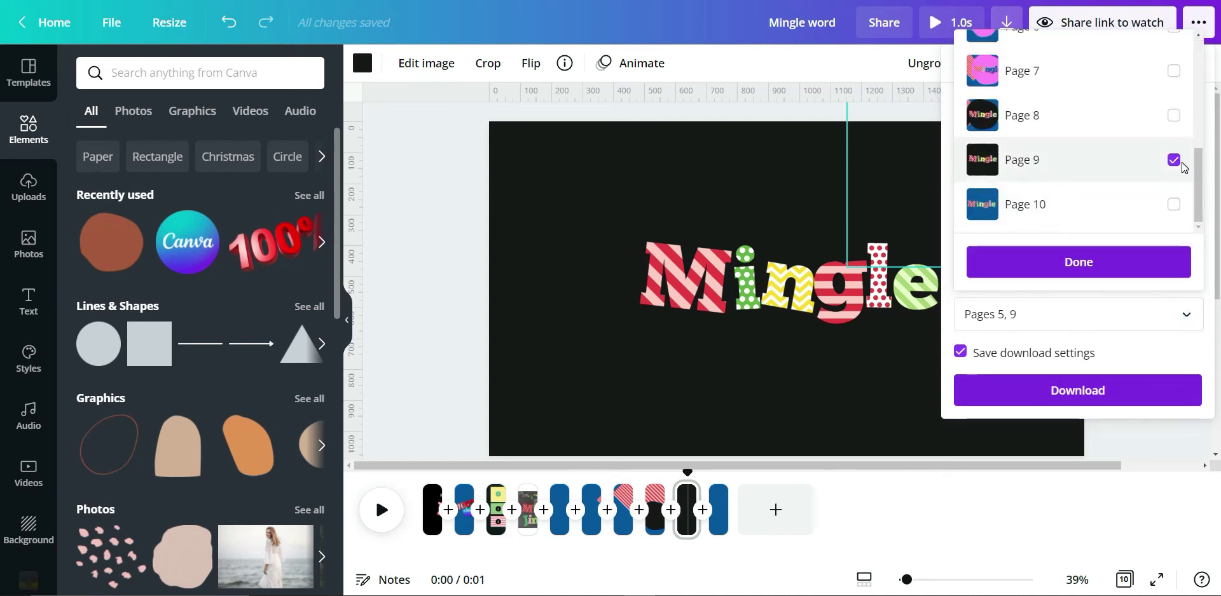
pyautogui.scroll(5, 1144, 146)
pyautogui.scroll(-3, 1172, 111)
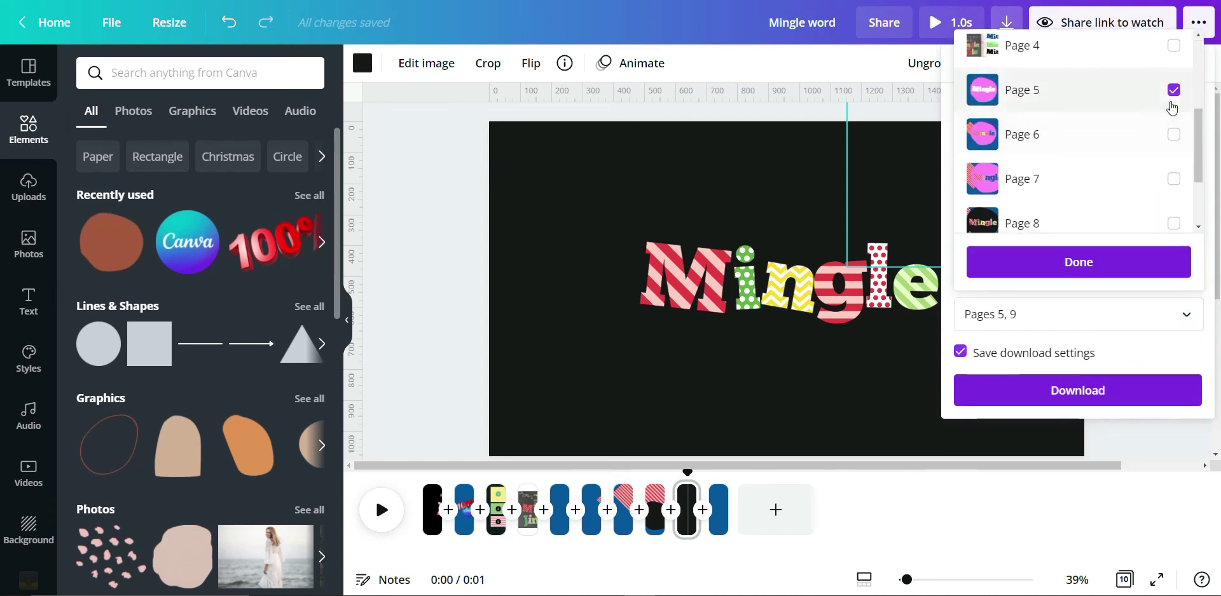
pyautogui.click(1174, 90)
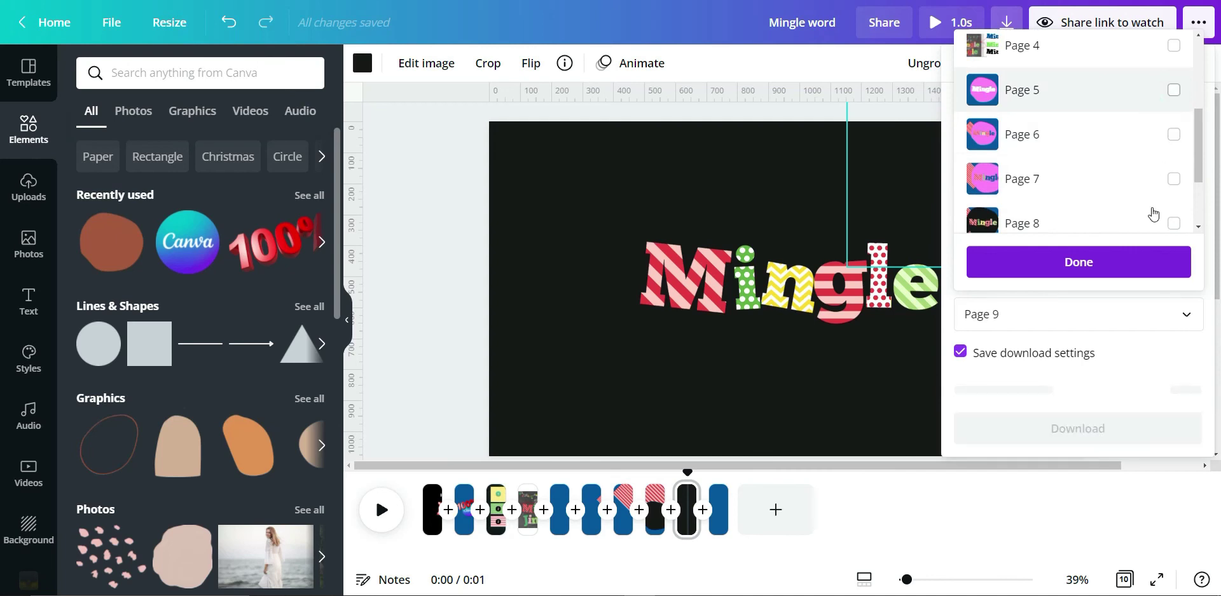
pyautogui.click(1106, 264)
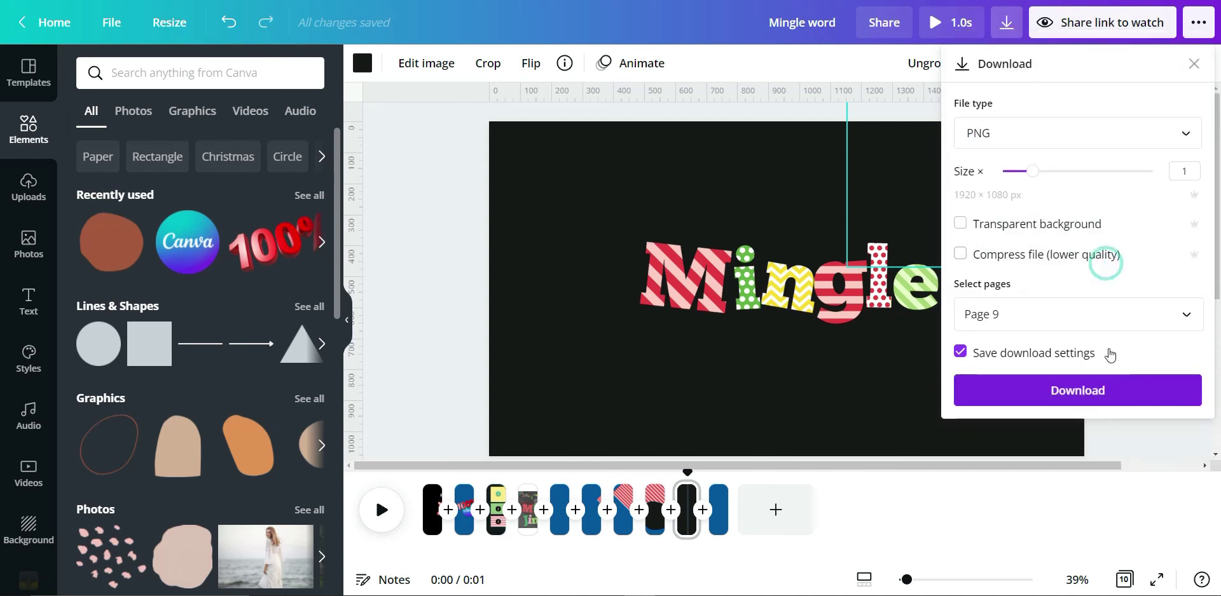
pyautogui.click(1109, 393)
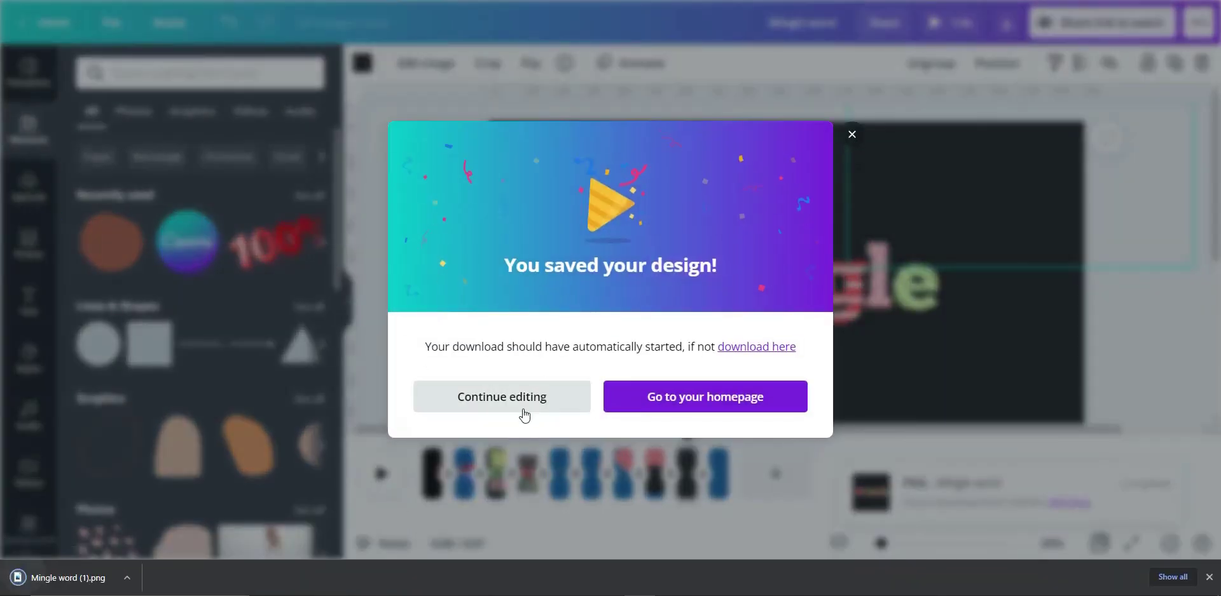
pyautogui.click(520, 395)
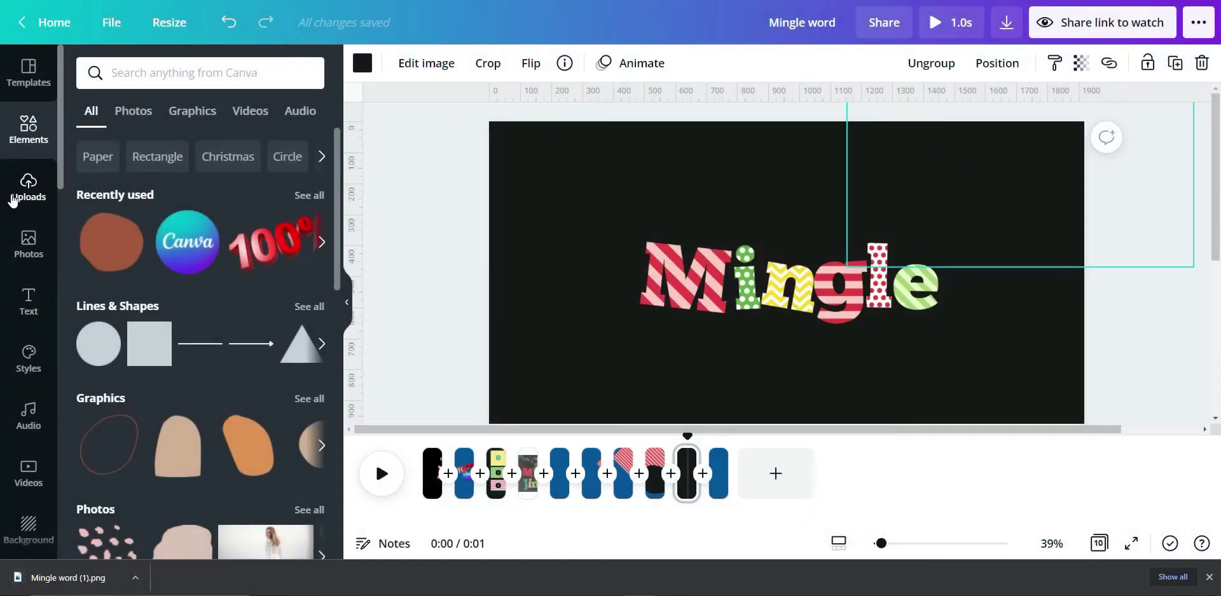
# Step: Add the uploaded Mingle image with the black background to page 10 and remove its background
pyautogui.click(29, 188)
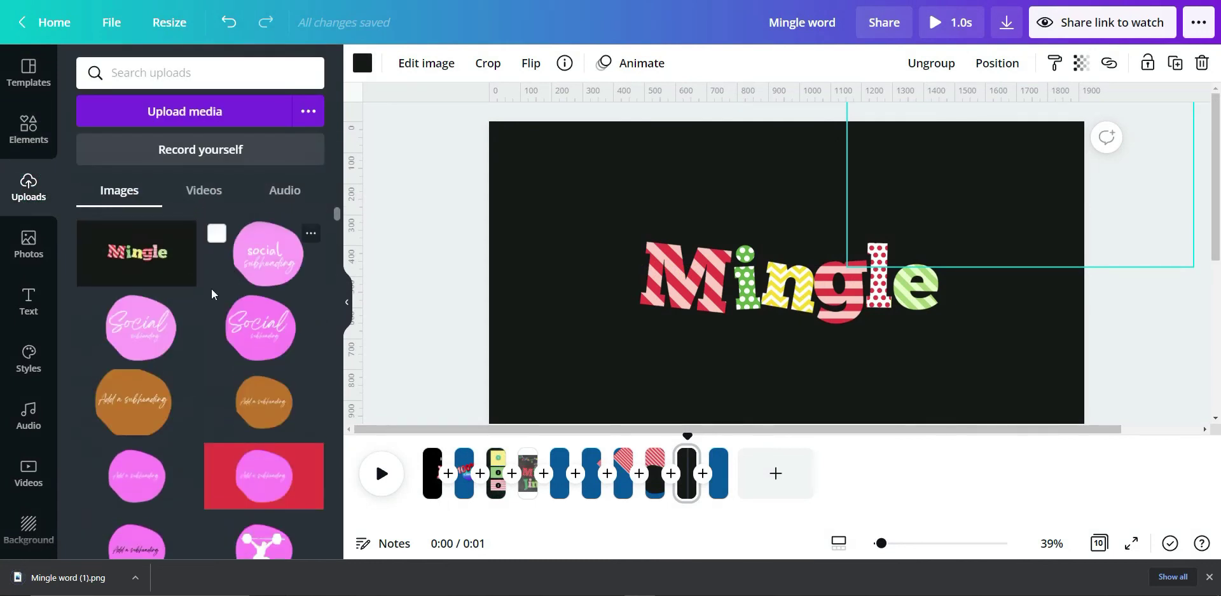
pyautogui.click(720, 484)
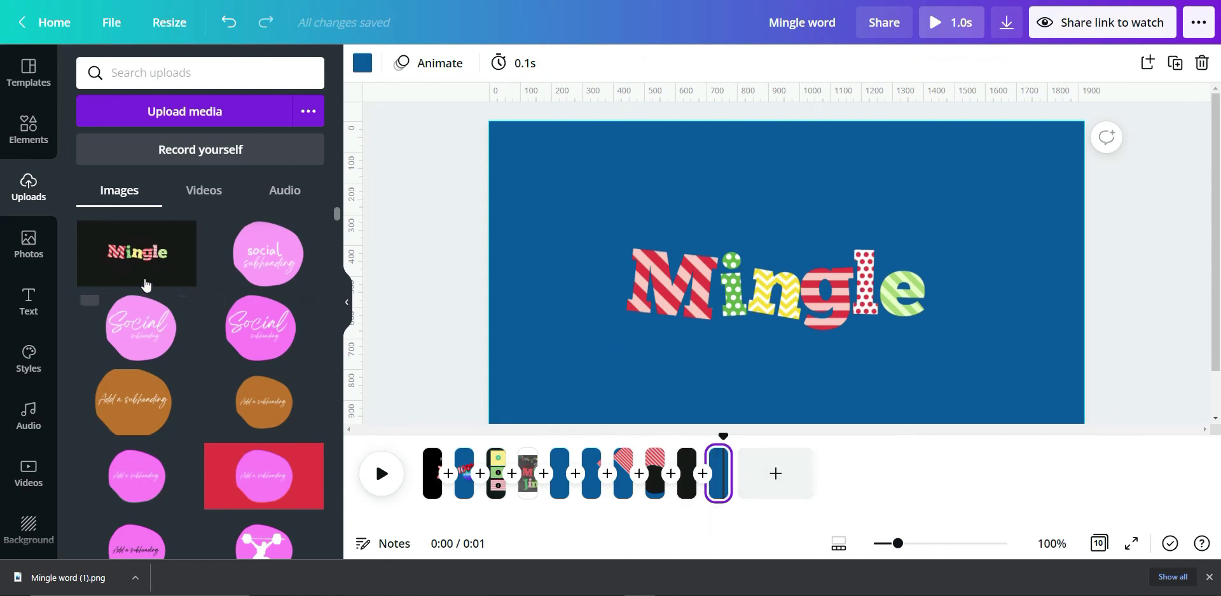
pyautogui.click(140, 260)
pyautogui.moveTo(756, 346); pyautogui.dragTo(750, 320)
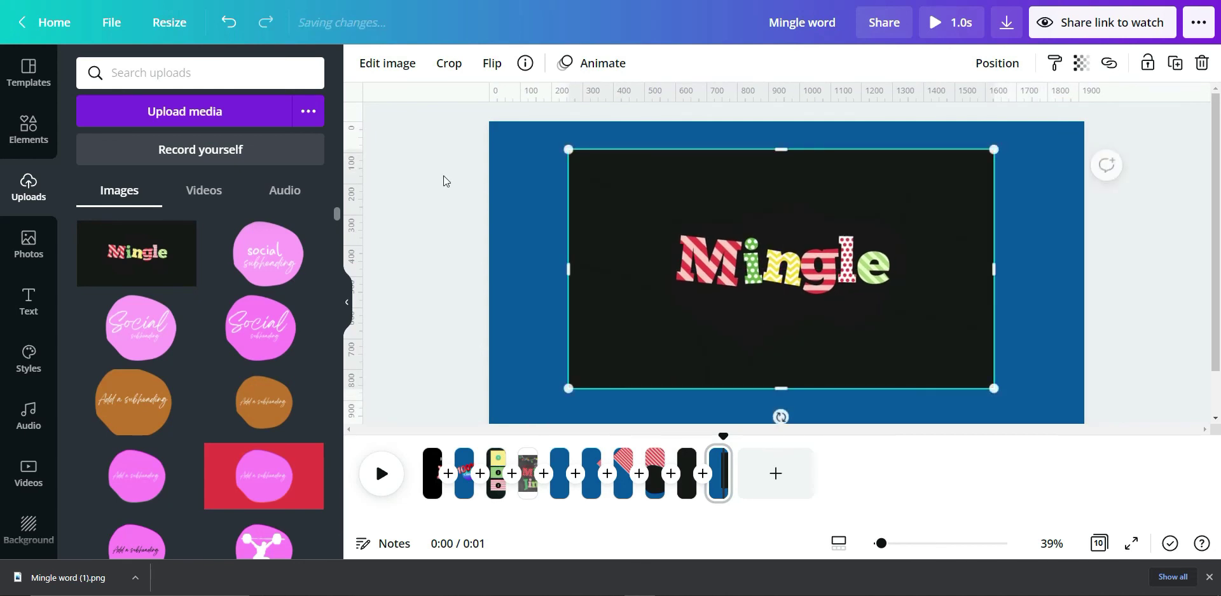
pyautogui.click(387, 63)
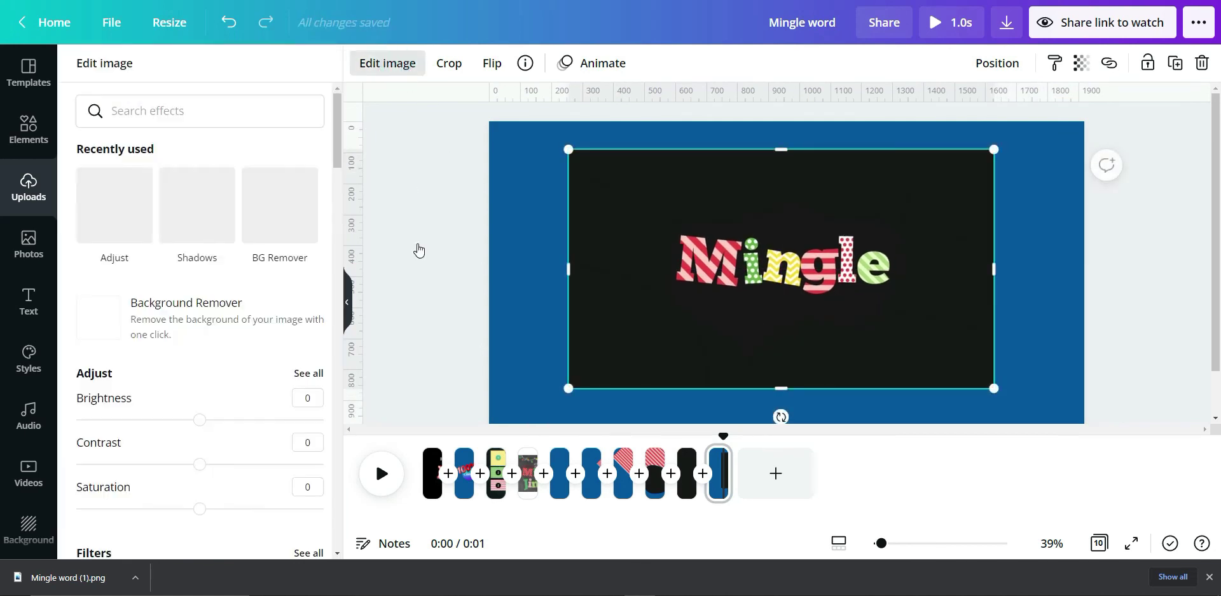
pyautogui.click(158, 314)
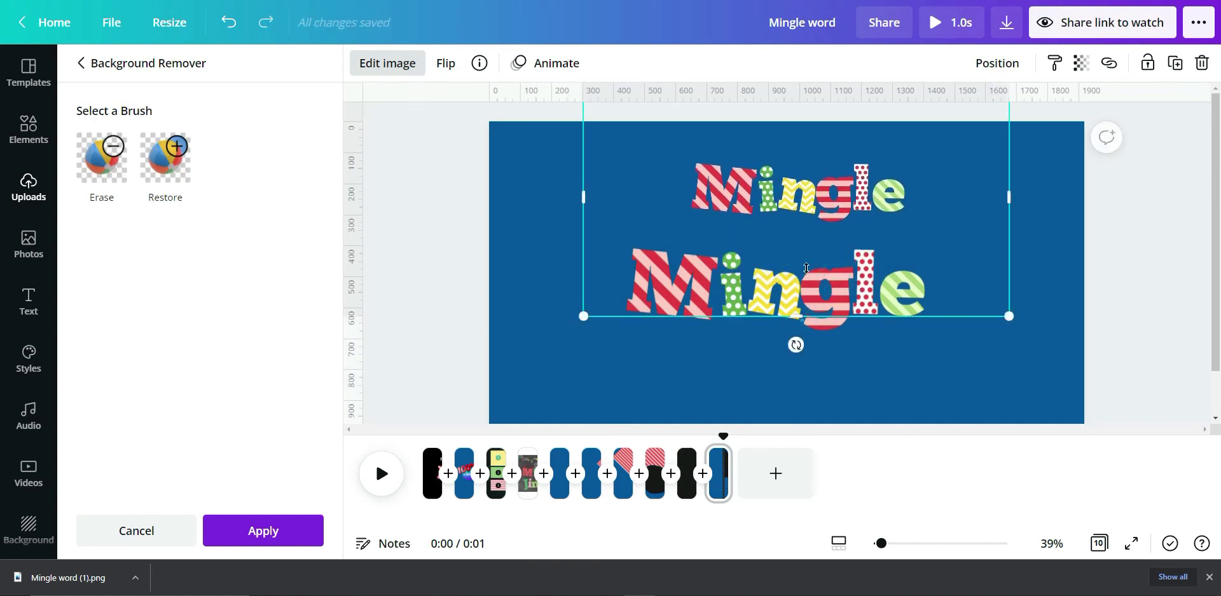
# Step: Crop the background-free Mingle image close to its letters on all sides and place it above the existing lettering
pyautogui.hotkey('ctrl', 'z')
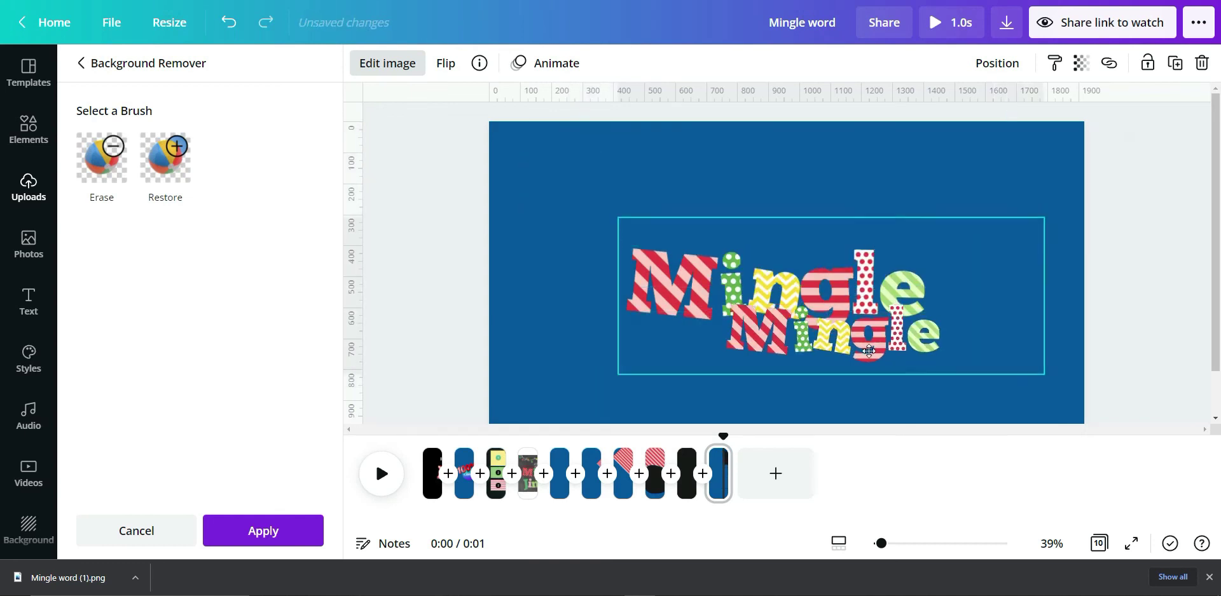
pyautogui.click(844, 285)
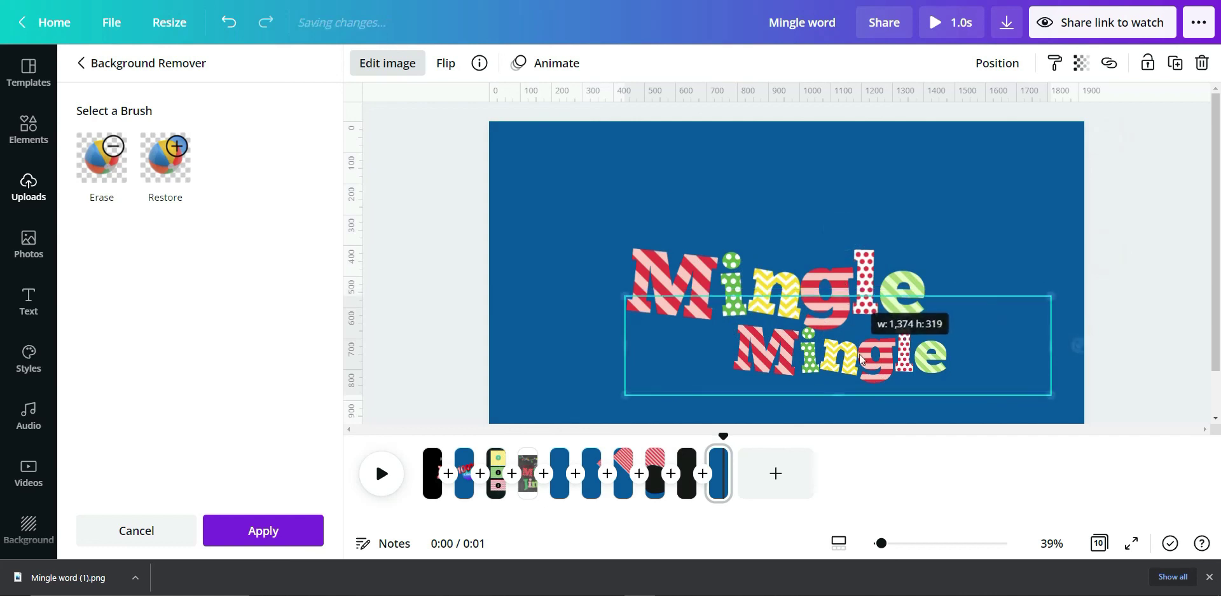
pyautogui.hotkey('ctrl', 'z')
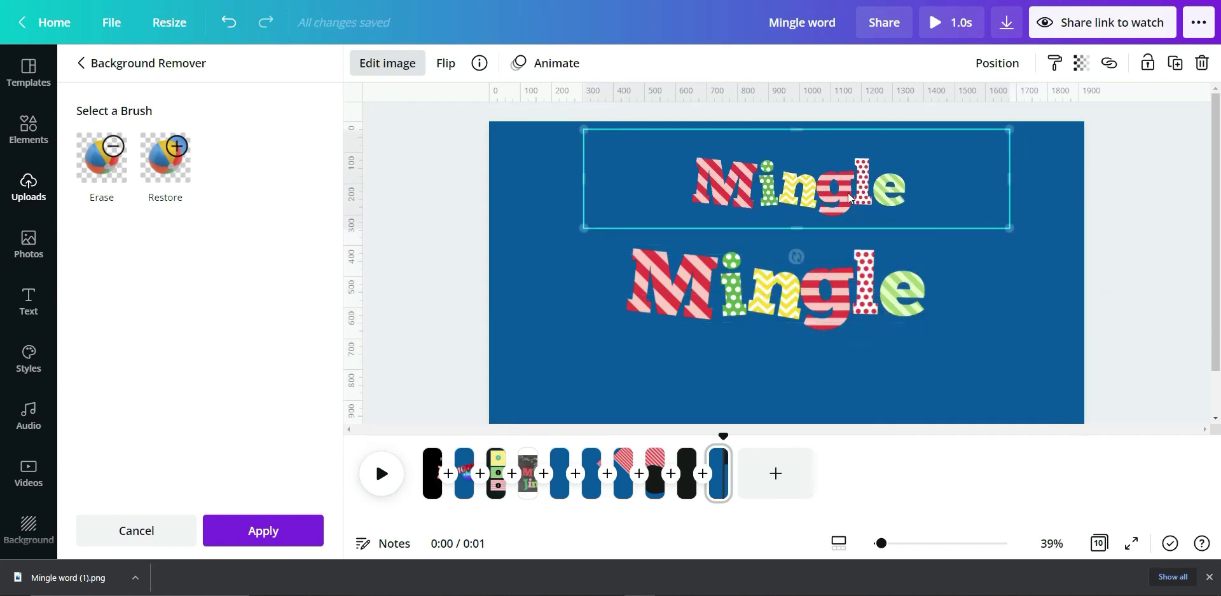
pyautogui.moveTo(1008, 181); pyautogui.dragTo(932, 182)
pyautogui.moveTo(625, 178); pyautogui.dragTo(669, 179)
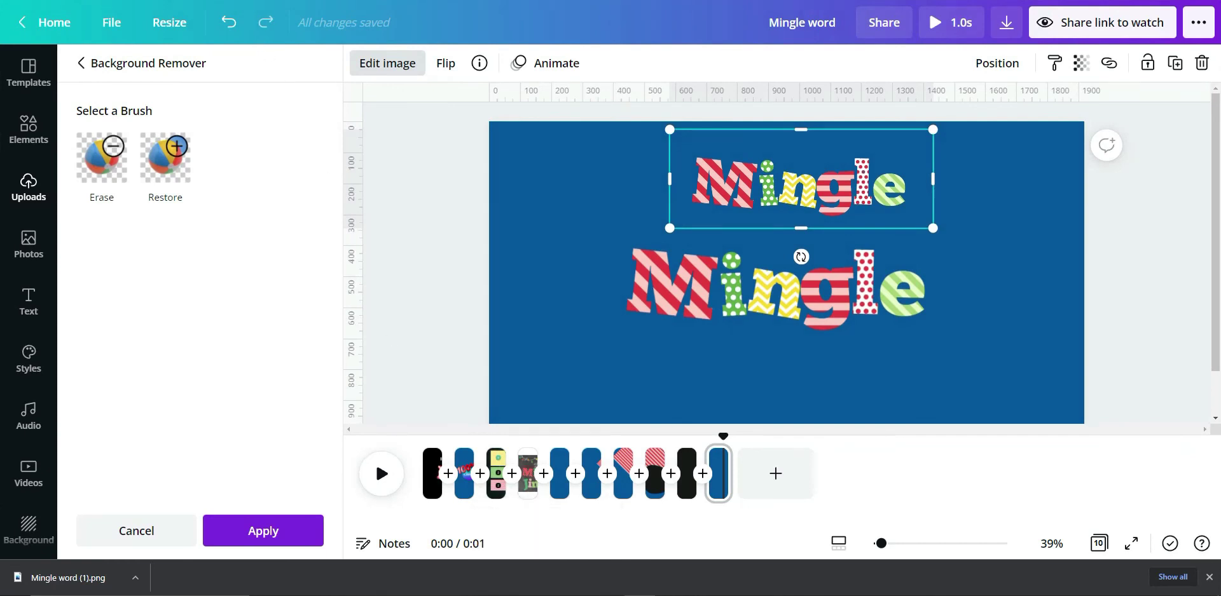
# Step: Enlarge the cropped Mingle image to roughly match the existing lettering and shift it toward the page's upper right
pyautogui.hotkey('ctrl', 'Tab')
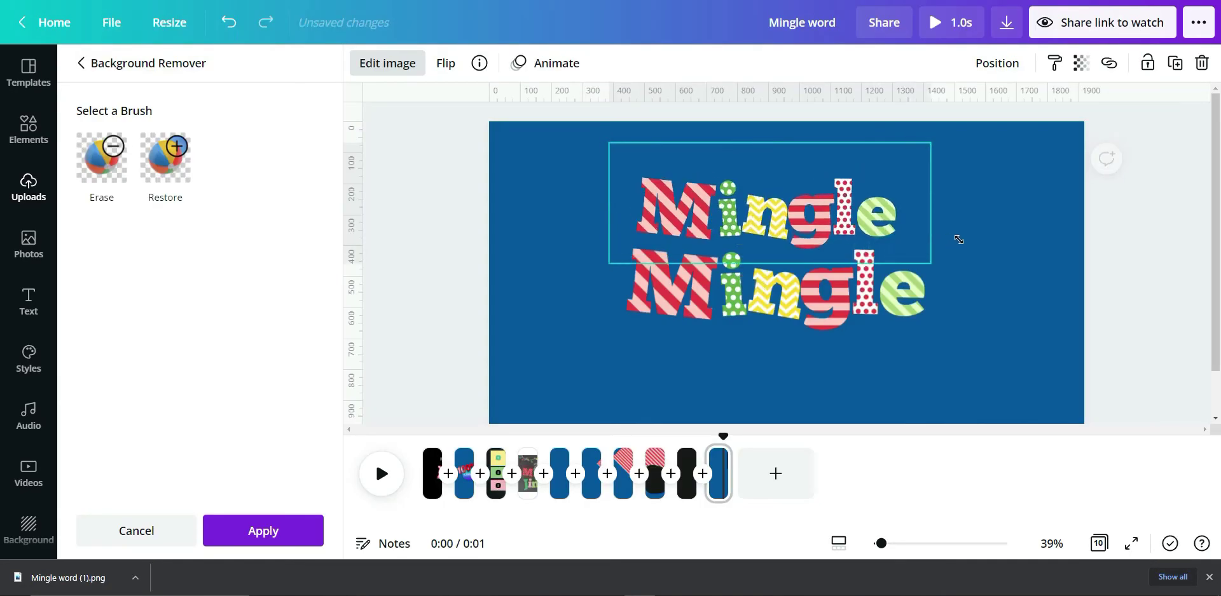
pyautogui.moveTo(958, 240); pyautogui.dragTo(948, 268)
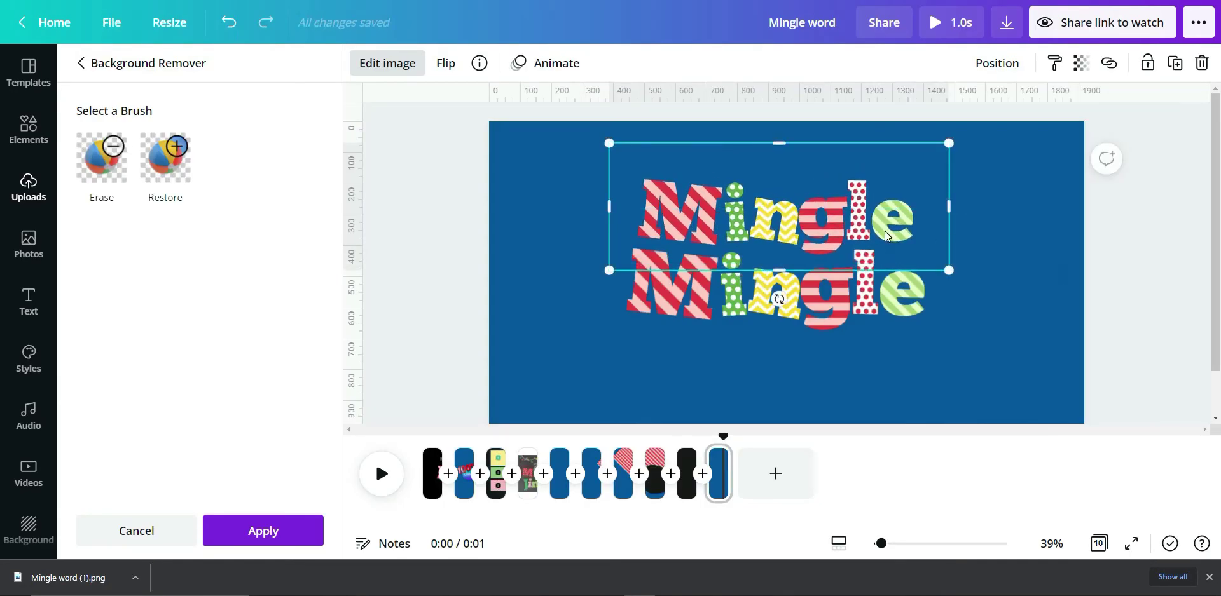
pyautogui.moveTo(886, 230); pyautogui.dragTo(965, 218)
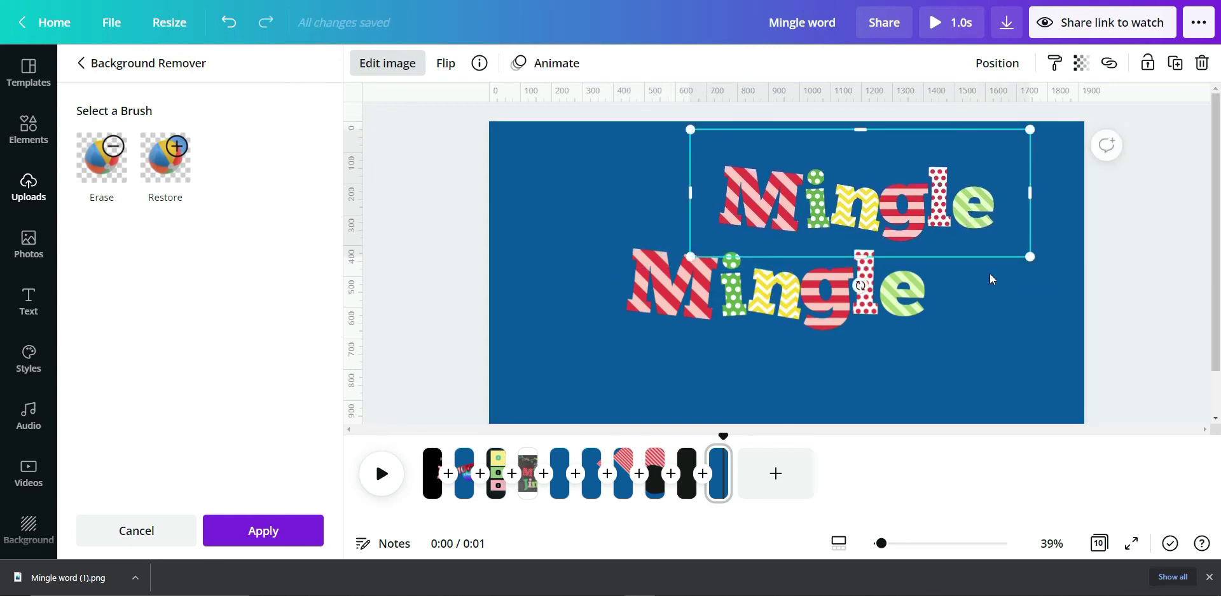
# Step: Delete the newly made Mingle image from page 10 and move the remaining lettering slightly up
pyautogui.press('Delete')
pyautogui.moveTo(838, 304); pyautogui.dragTo(850, 267)
# Step: Review the Mingle lettering on the opening page and its shadowed version on the second page
pyautogui.click(433, 493)
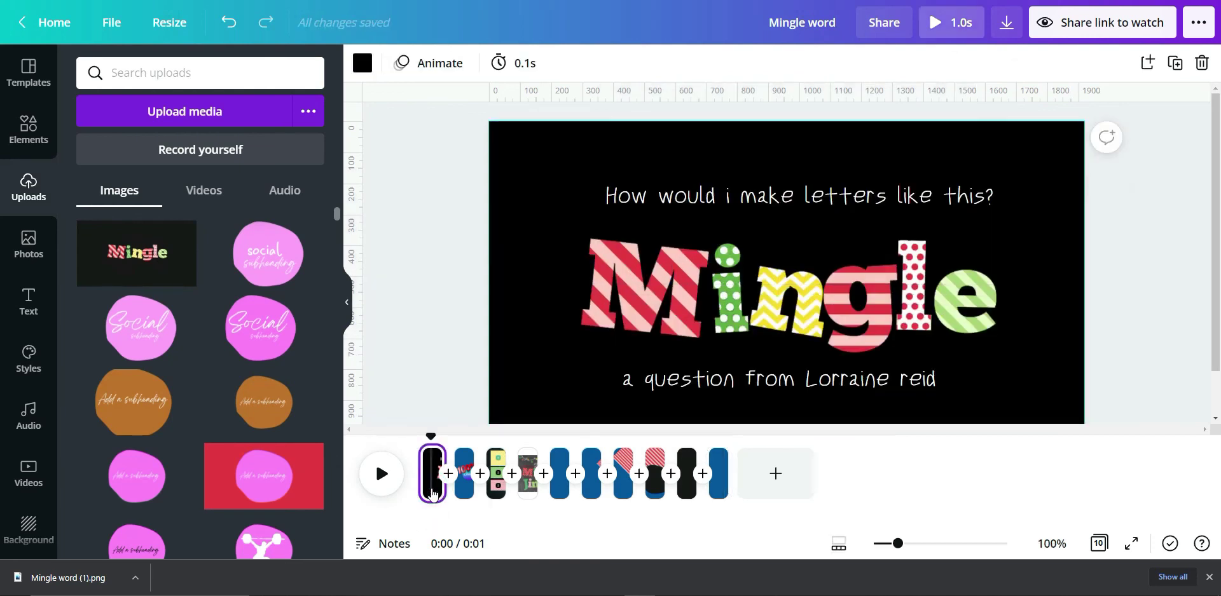
pyautogui.moveTo(459, 148); pyautogui.dragTo(909, 380)
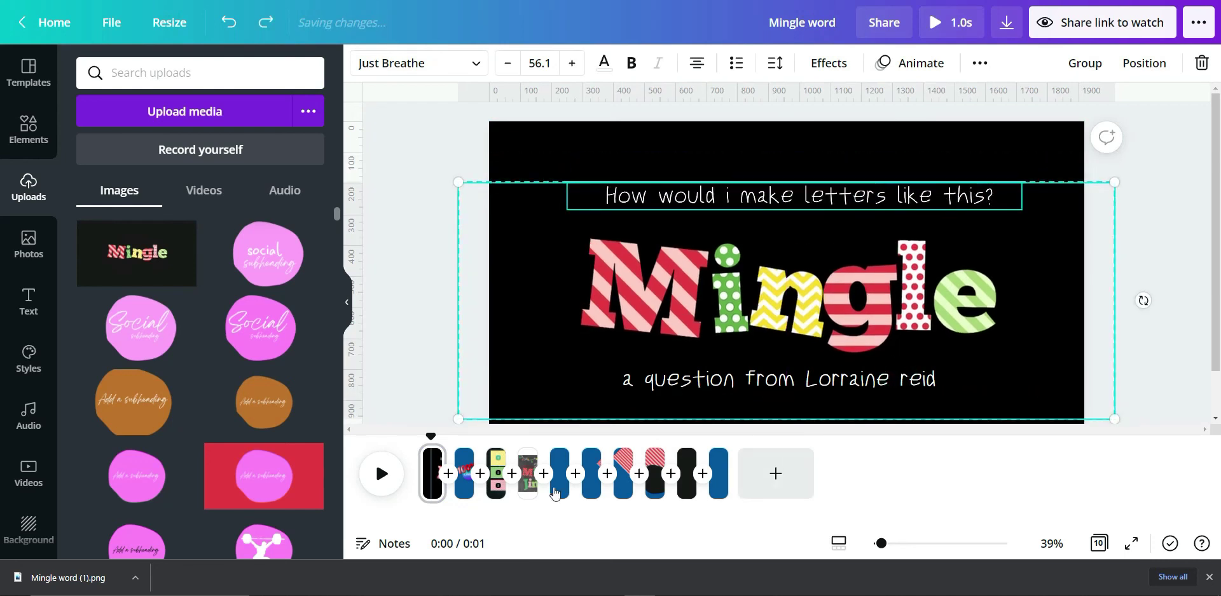
pyautogui.click(459, 483)
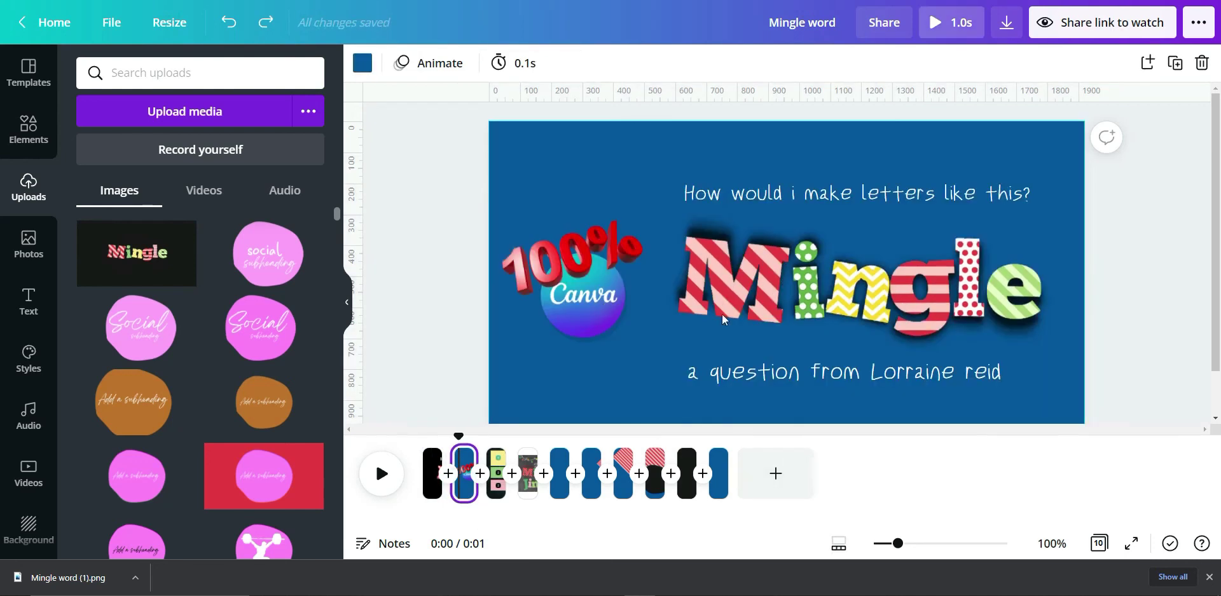
pyautogui.moveTo(906, 545); pyautogui.dragTo(885, 544)
pyautogui.click(881, 545)
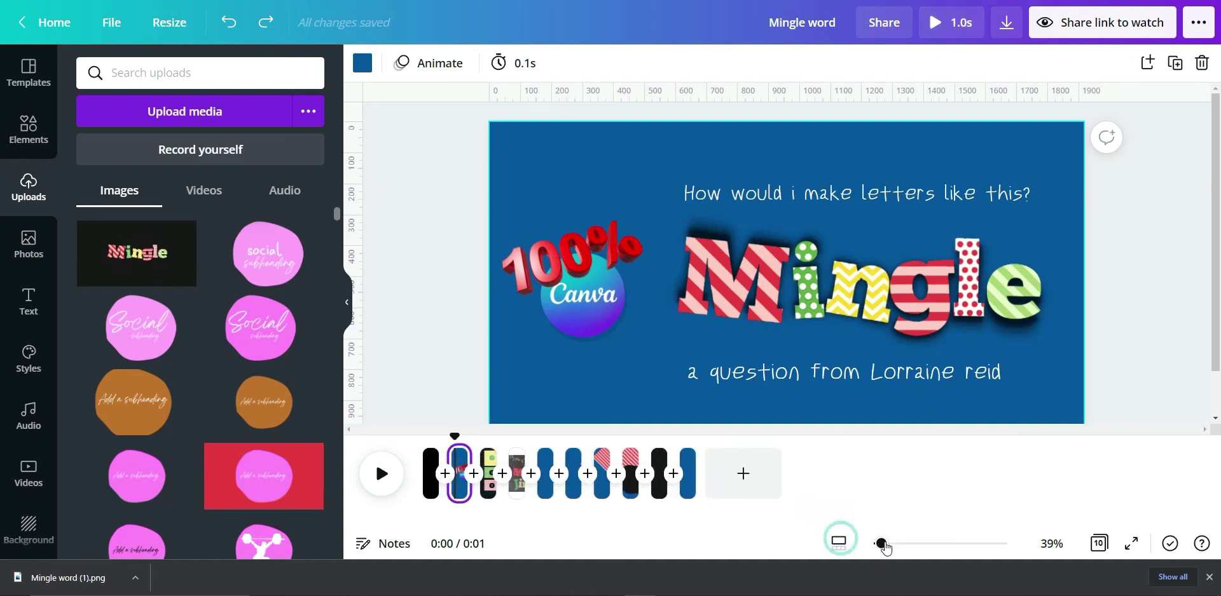
pyautogui.moveTo(882, 548); pyautogui.dragTo(878, 545)
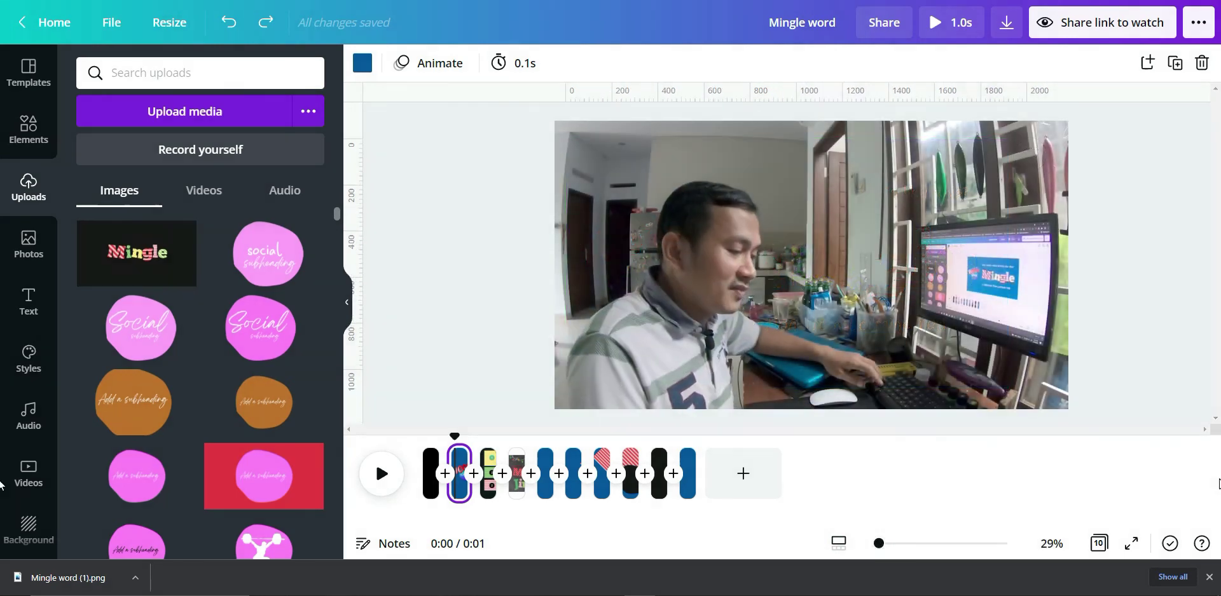